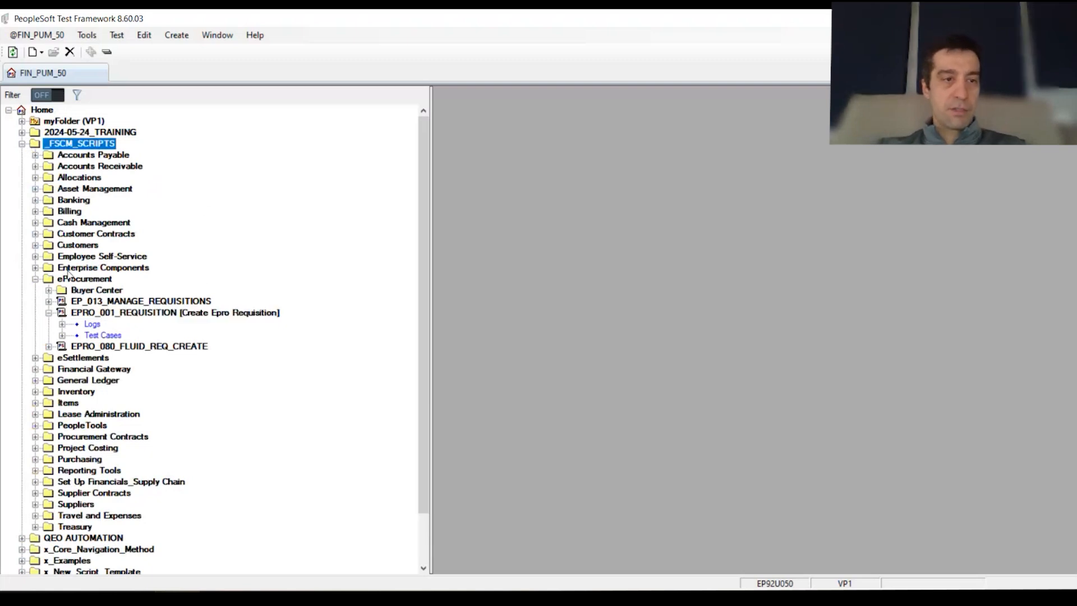
Open EPRO_001_REQUISITION, widen the Value column, and review its DEFAULT, FSUPG and TC_003 test cases
double_click(160, 314)
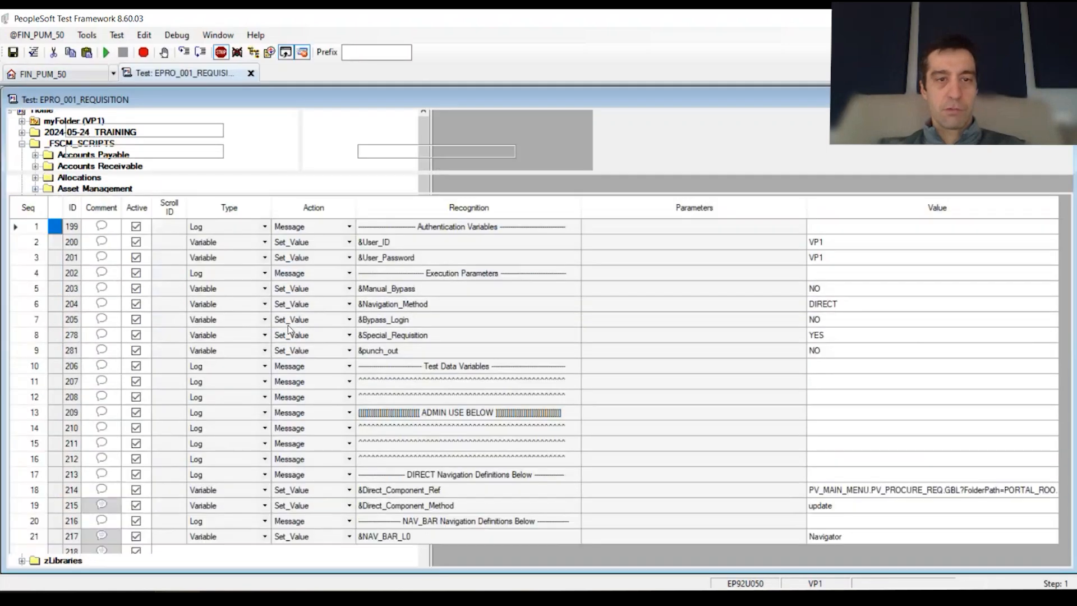
left_click_drag(807, 212, 740, 215)
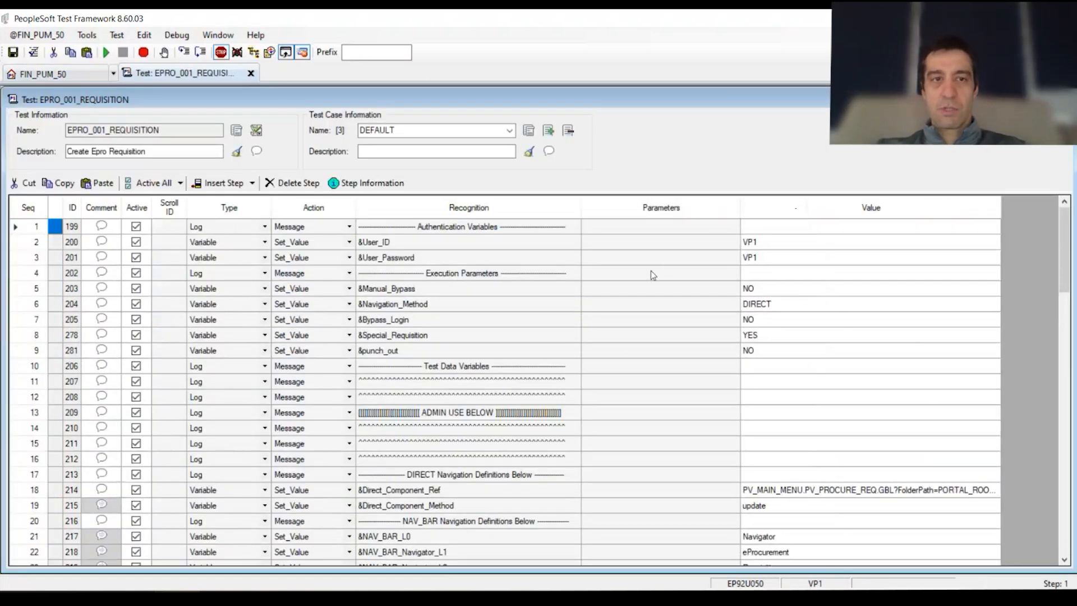
left_click(509, 131)
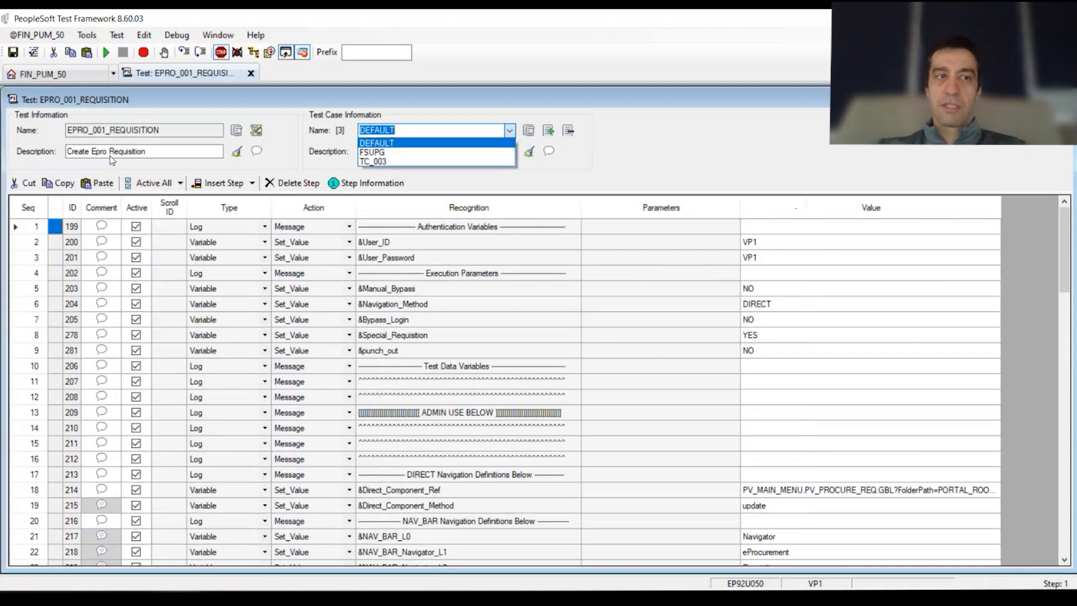
left_click(147, 130)
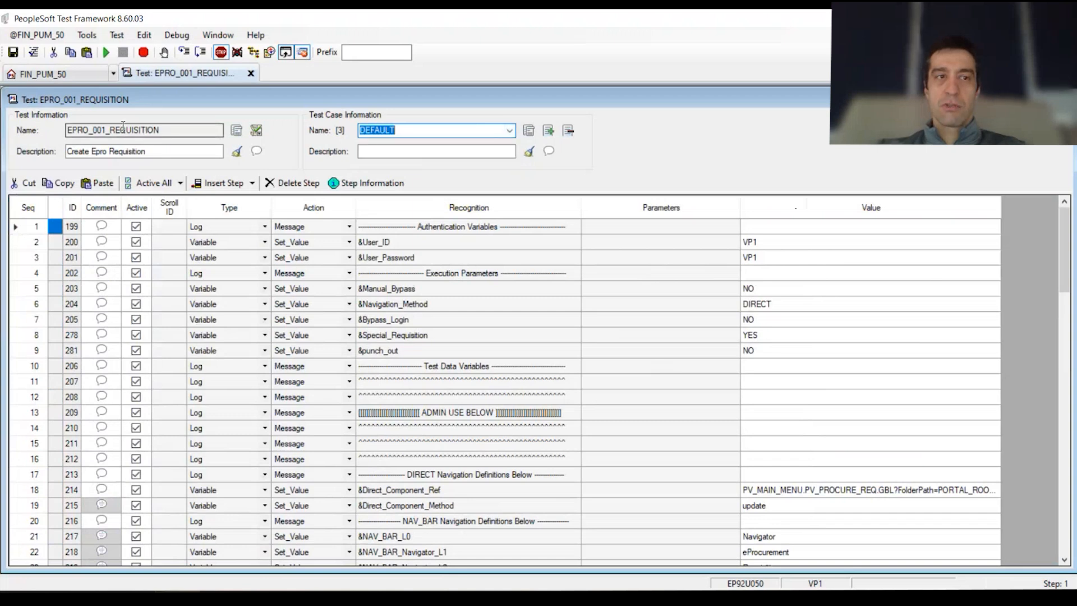
mouse_move(530, 224)
left_mouse_down()
mouse_move(261, 446)
mouse_move(140, 426)
mouse_move(101, 521)
left_mouse_up()
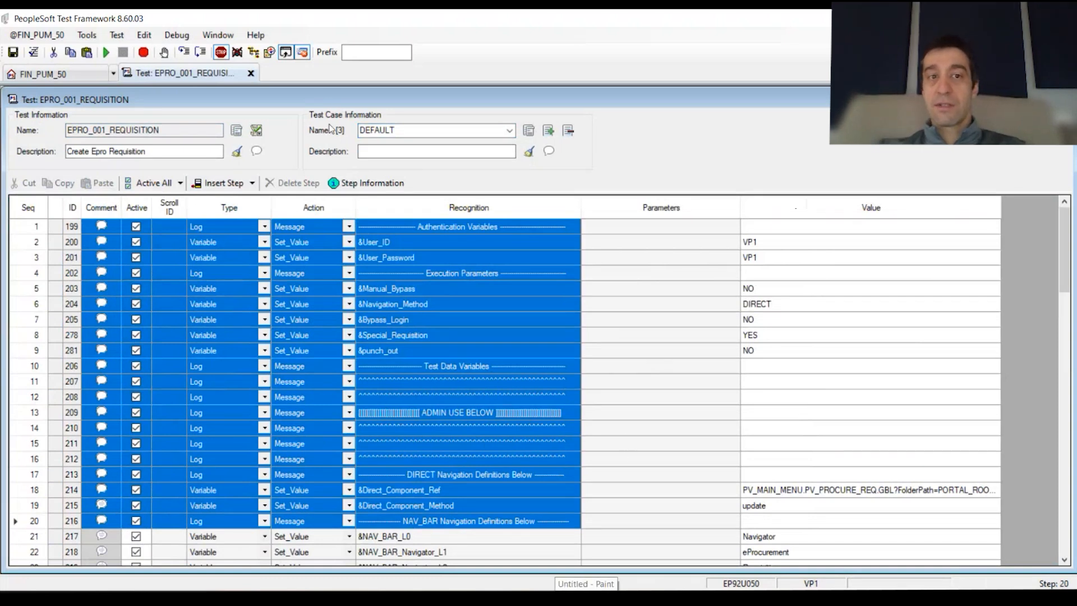
Select the step data values down the Value column and steps 2 through 20
left_click(813, 227)
left_click_drag(819, 321, 758, 451)
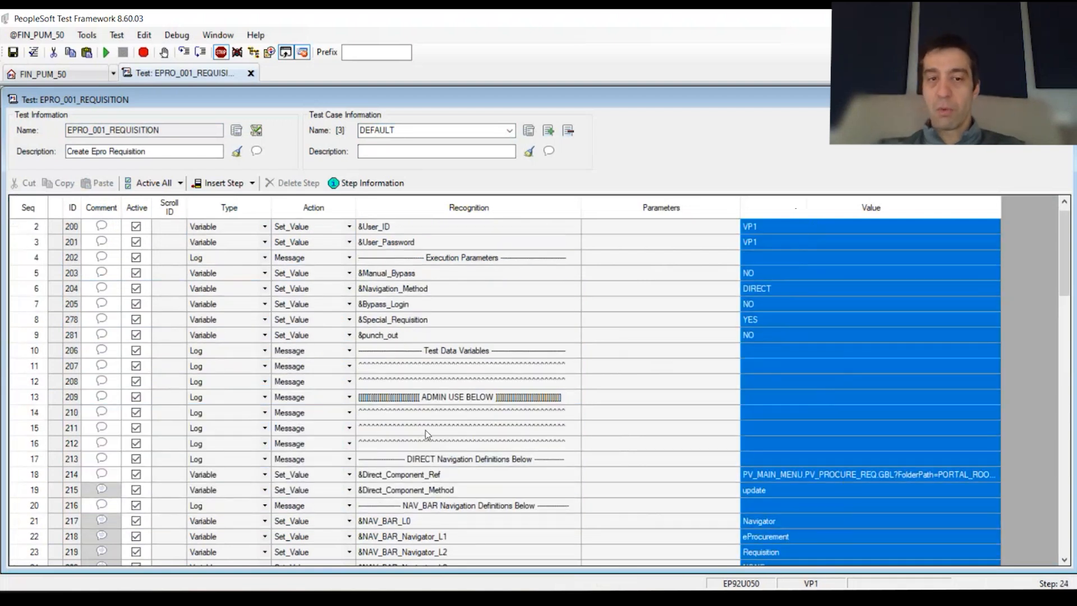
left_click_drag(127, 232, 628, 505)
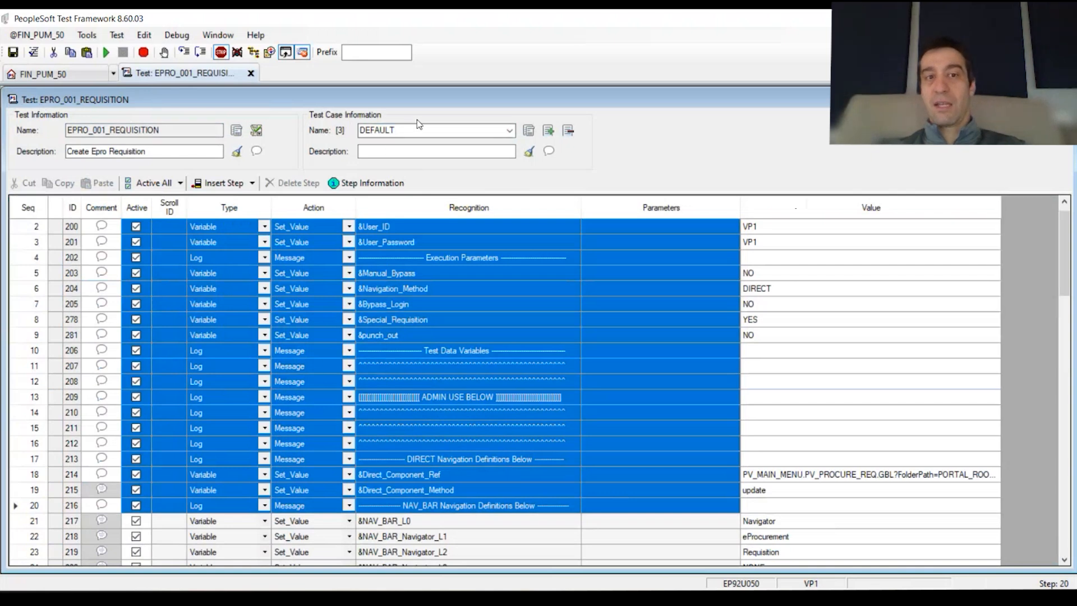
Switch the test case from DEFAULT to TC_003 and scroll through its empty values
left_click(387, 130)
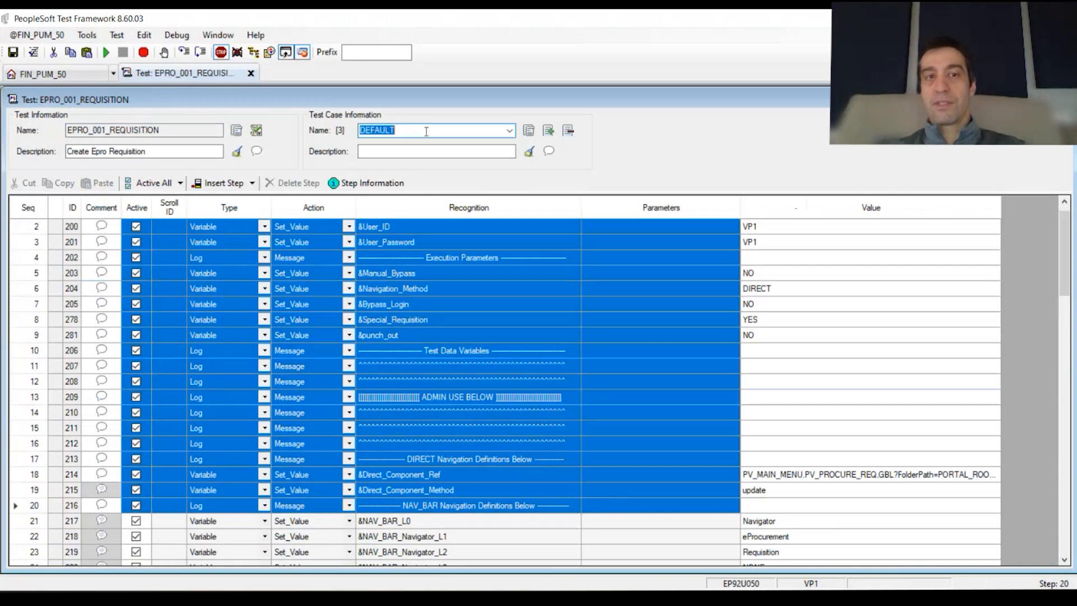
left_click(509, 130)
left_click(509, 132)
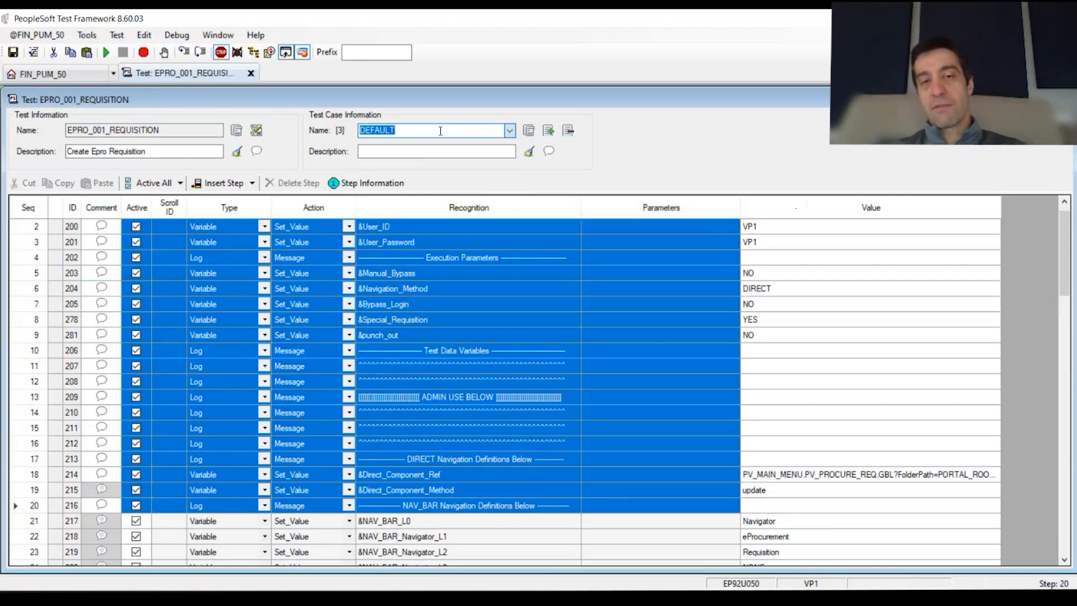
scroll(476, 130, "down", 1)
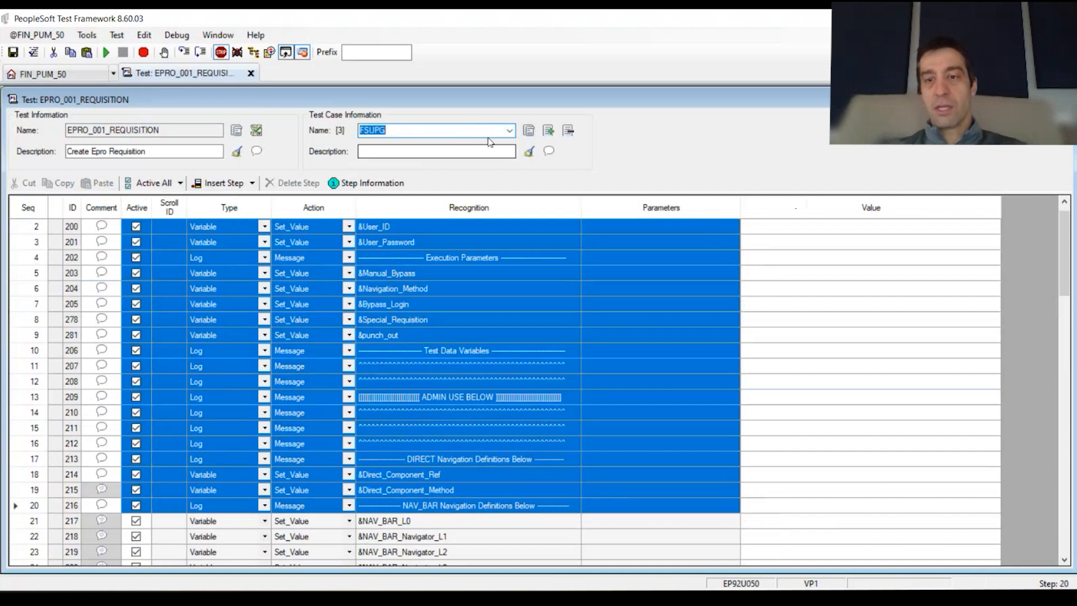
scroll(806, 302, "down", 1)
scroll(448, 132, "down", 1)
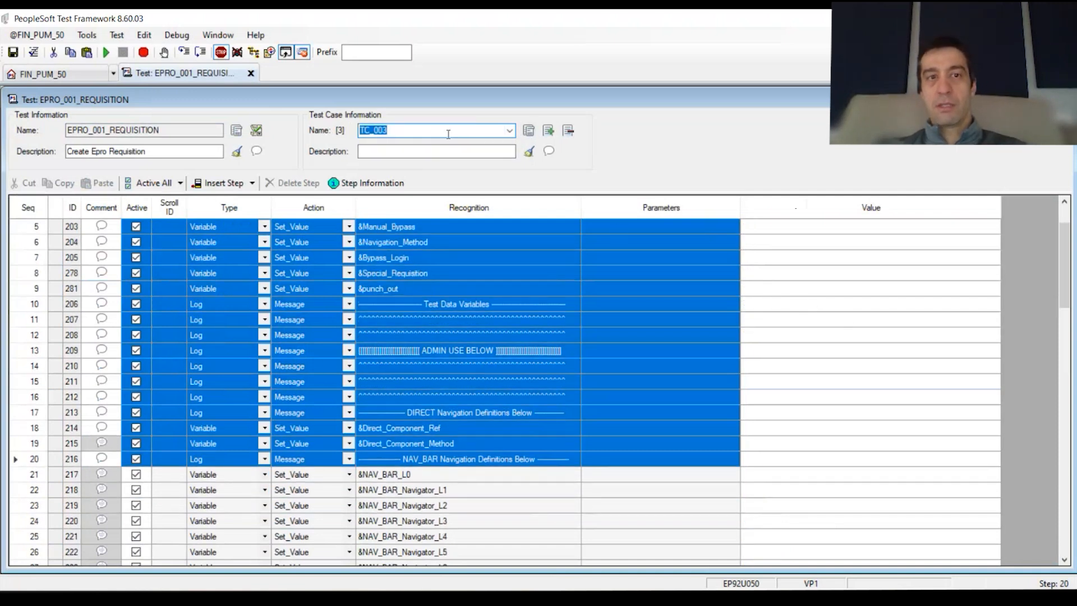
Delete the TC_003 test case, then switch to FSUPG and delete it too
left_click(569, 134)
left_click(579, 358)
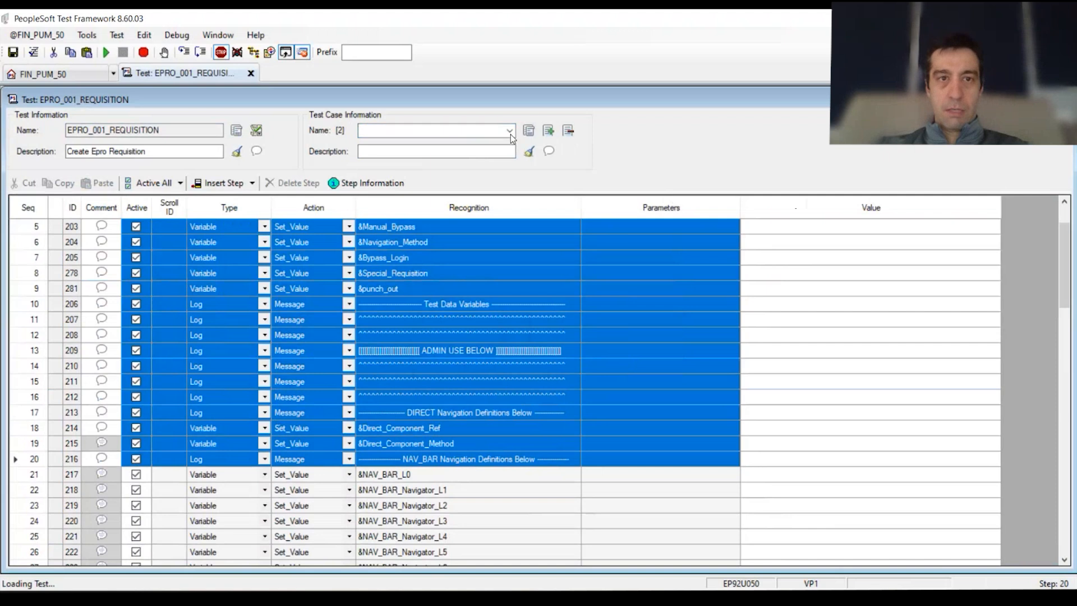
left_click(511, 134)
left_click(449, 155)
left_click(568, 130)
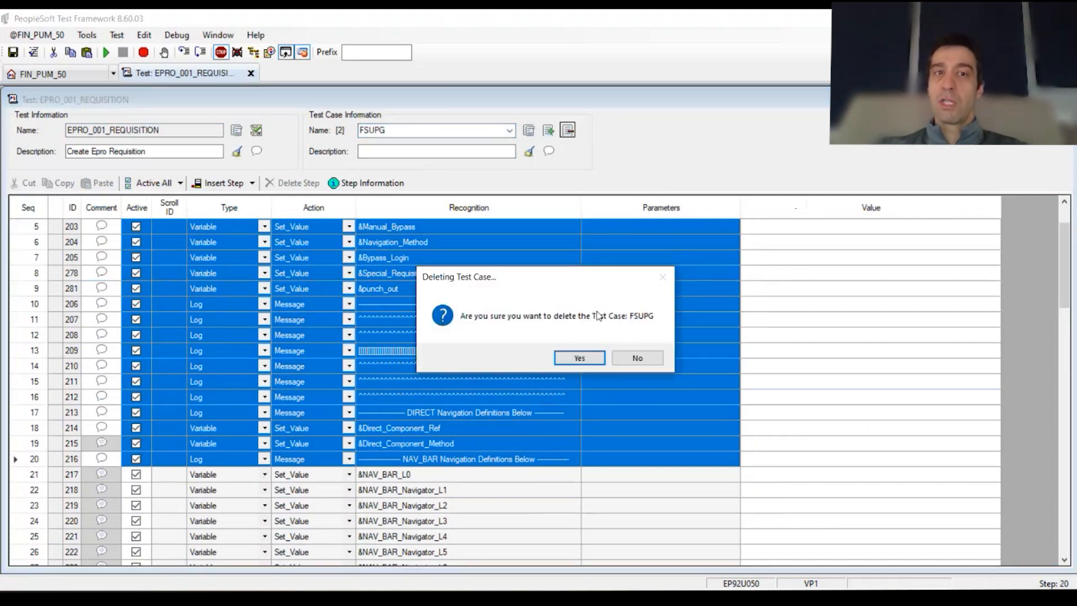
left_click(598, 358)
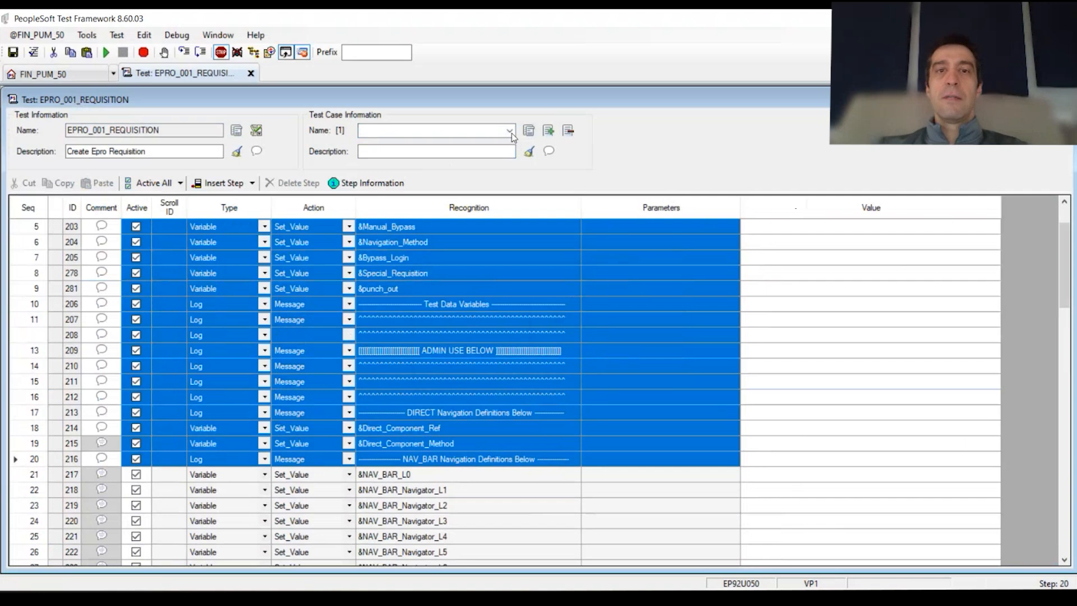
left_click(875, 289)
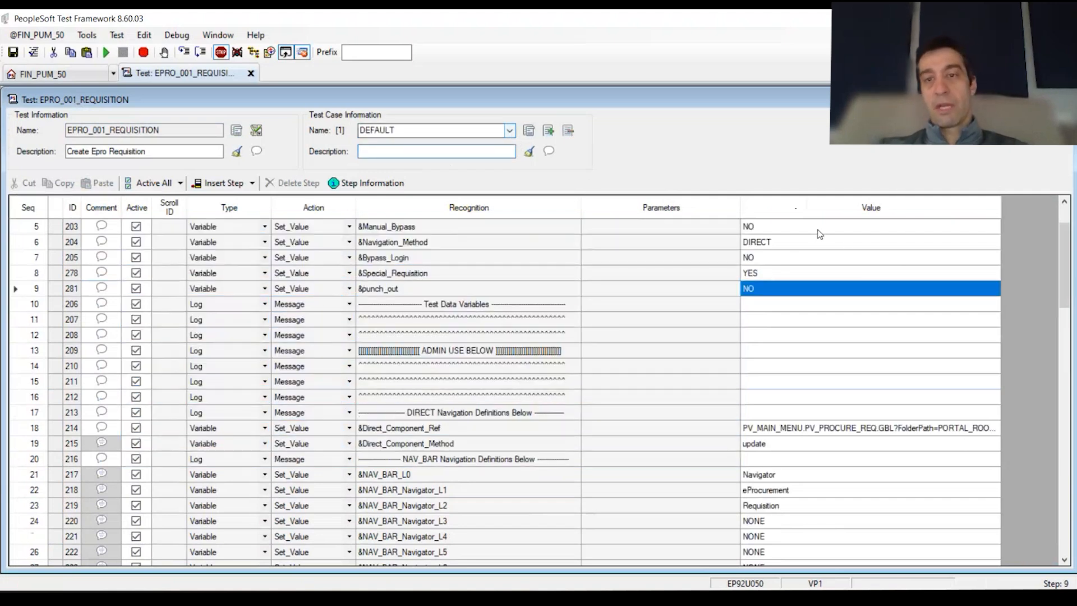
scroll(817, 231, "up", 2)
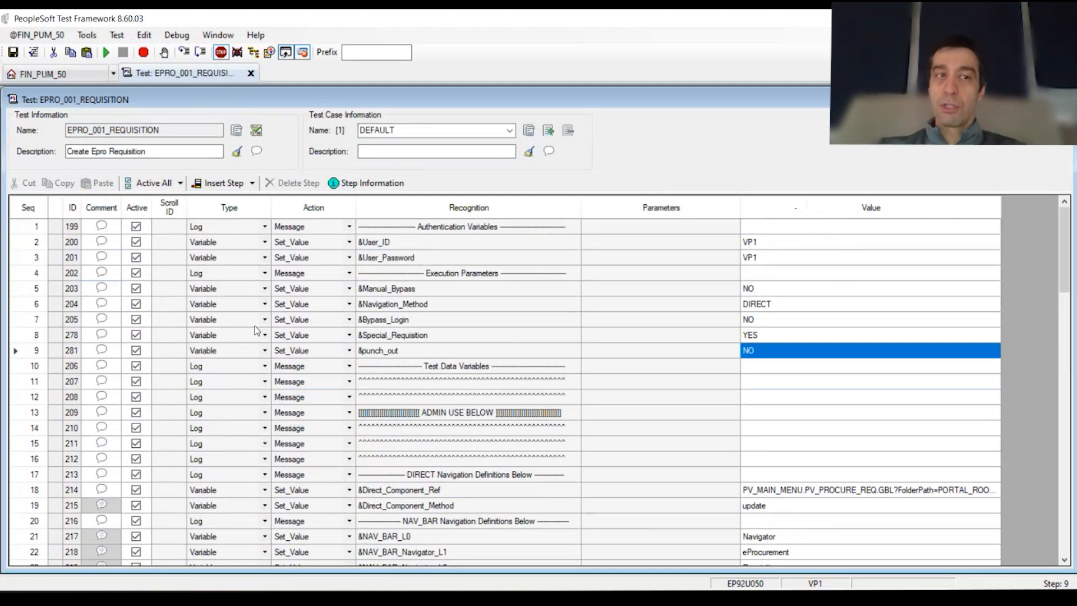
left_click(478, 132)
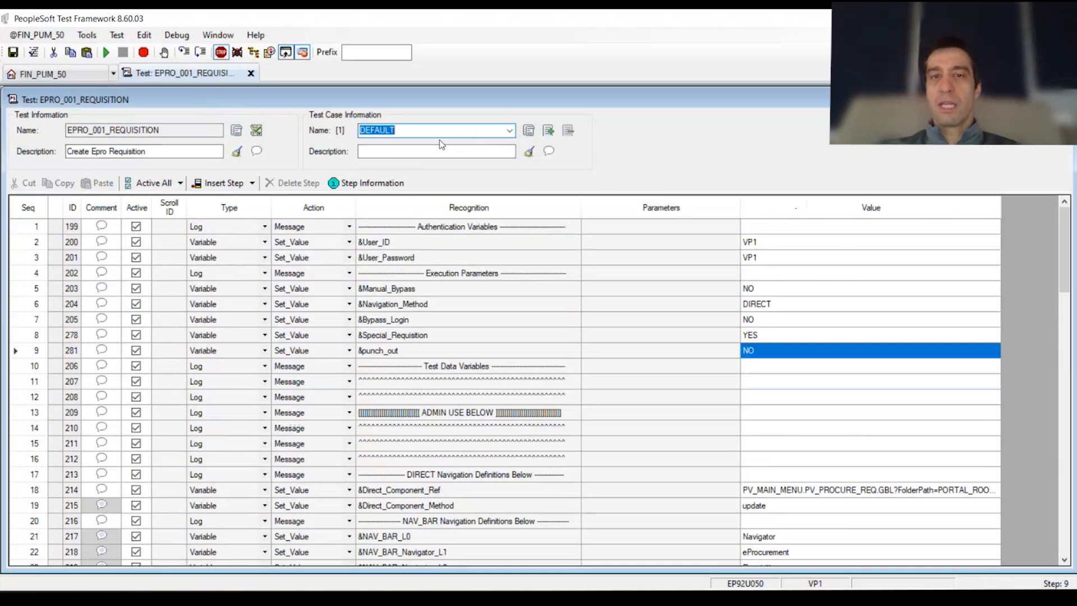
left_click_drag(822, 243, 823, 259)
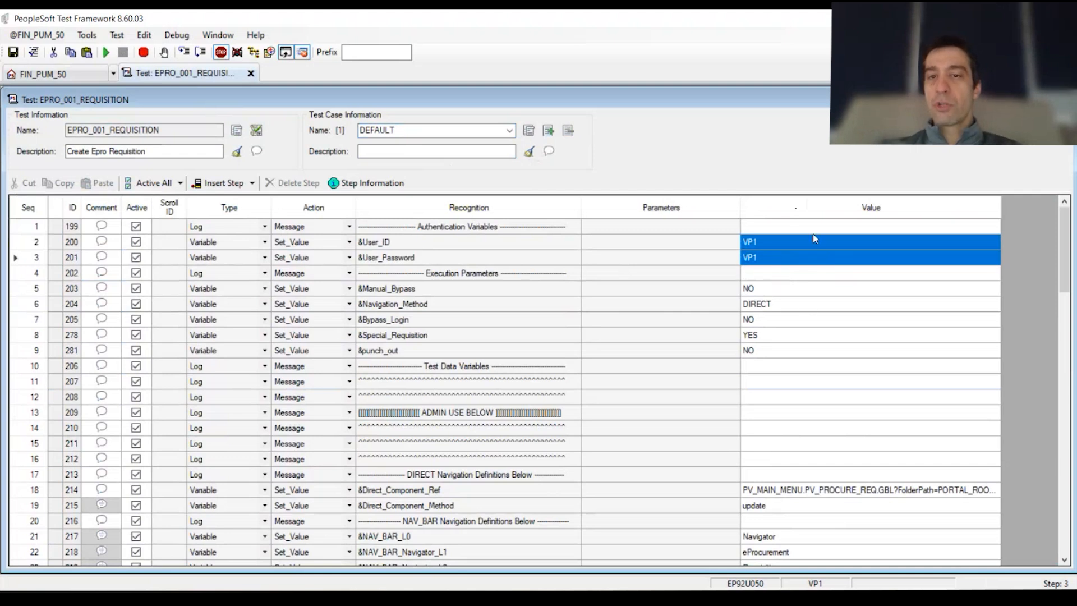
scroll(824, 438, "down", 2)
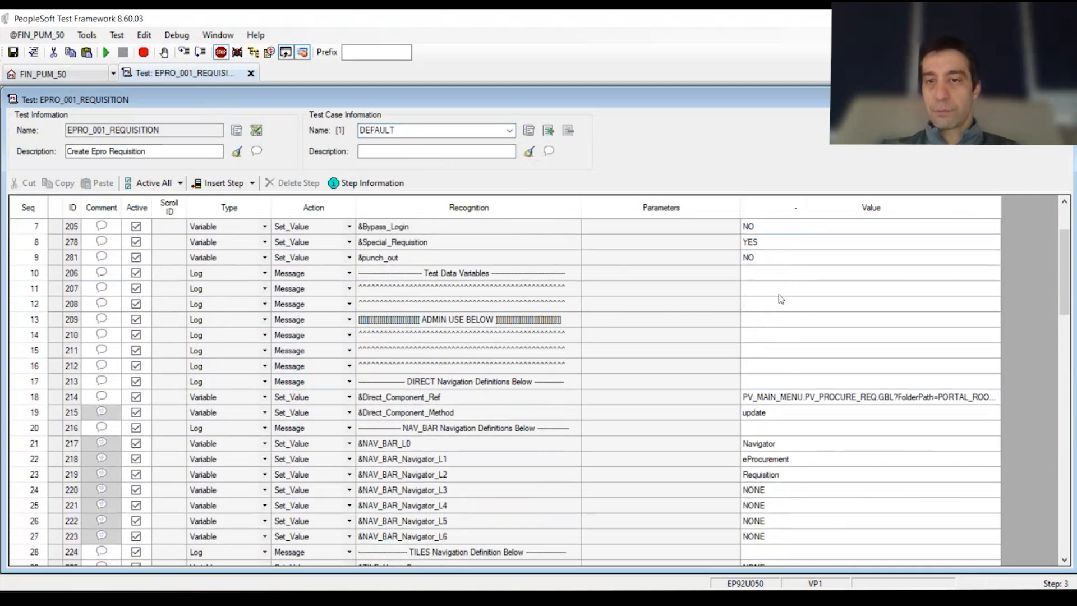
scroll(788, 279, "down", 8)
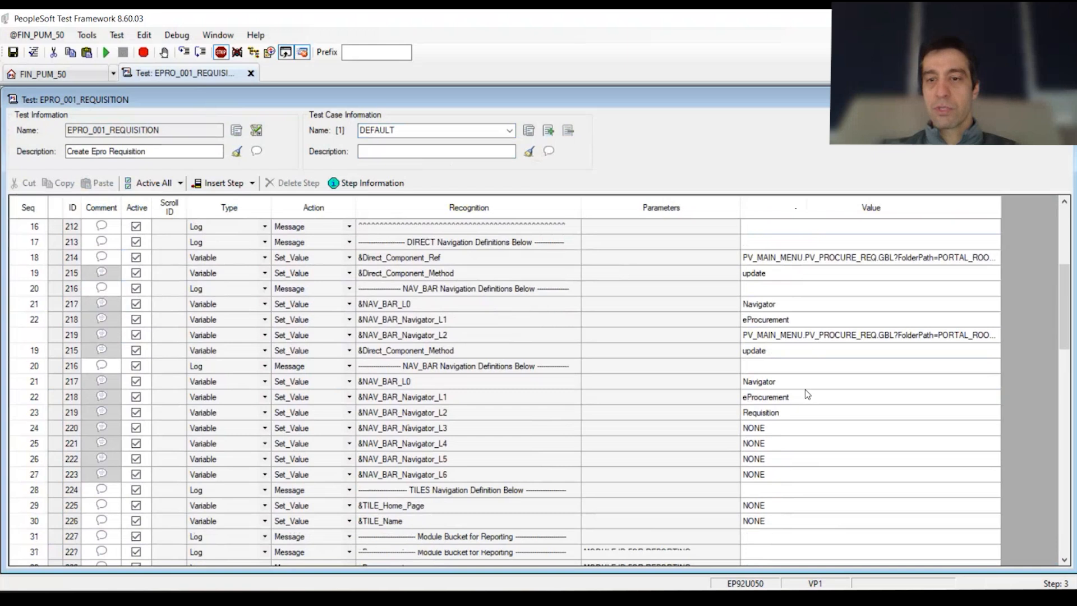
scroll(788, 367, "down", 3)
left_click_drag(782, 273, 783, 491)
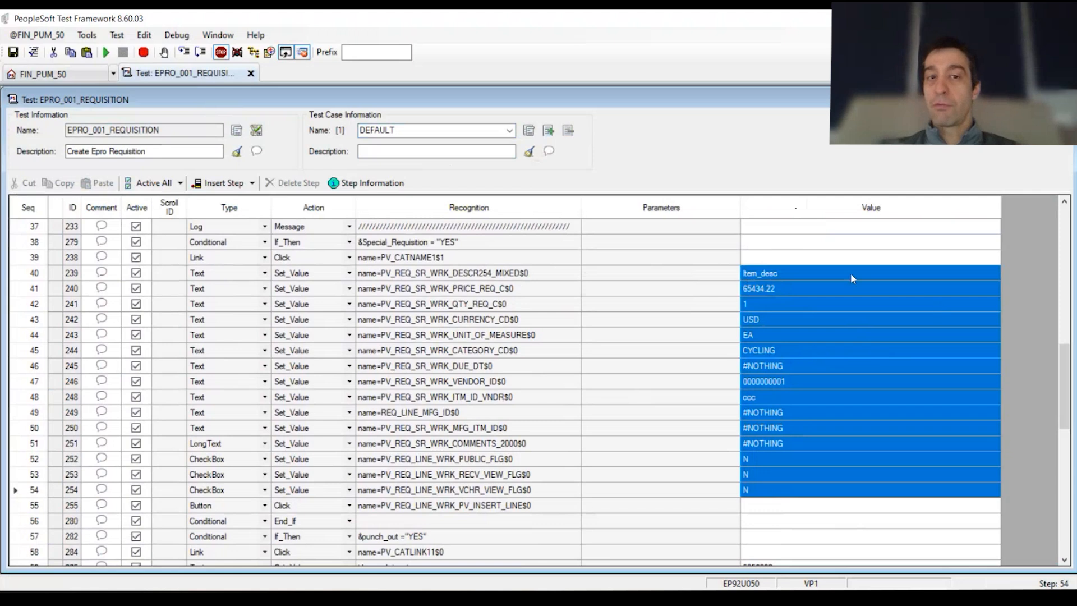
scroll(965, 461, "down", 6)
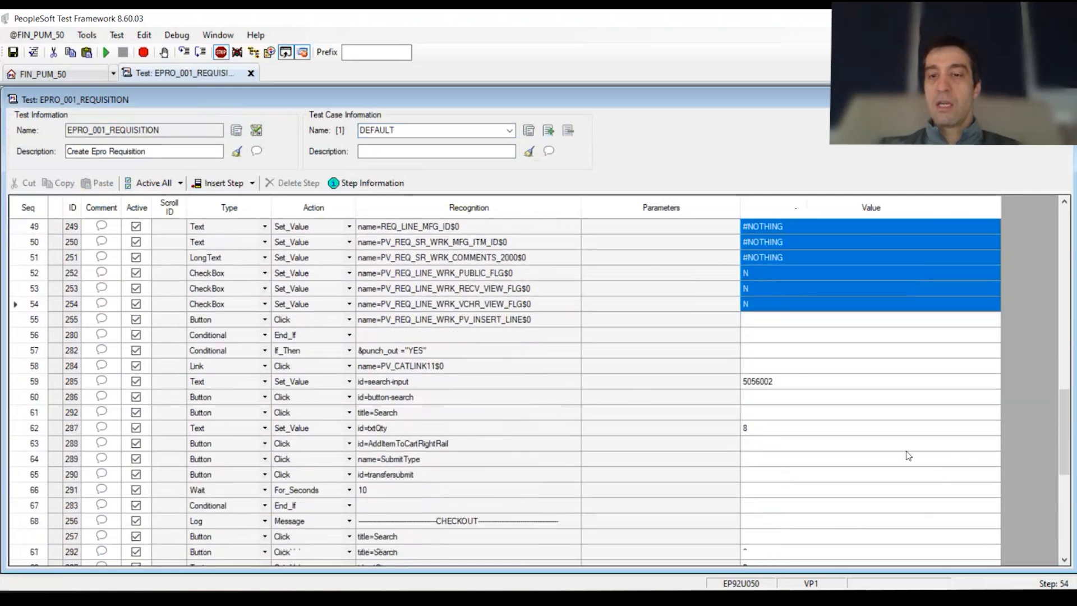
scroll(824, 457, "down", 2)
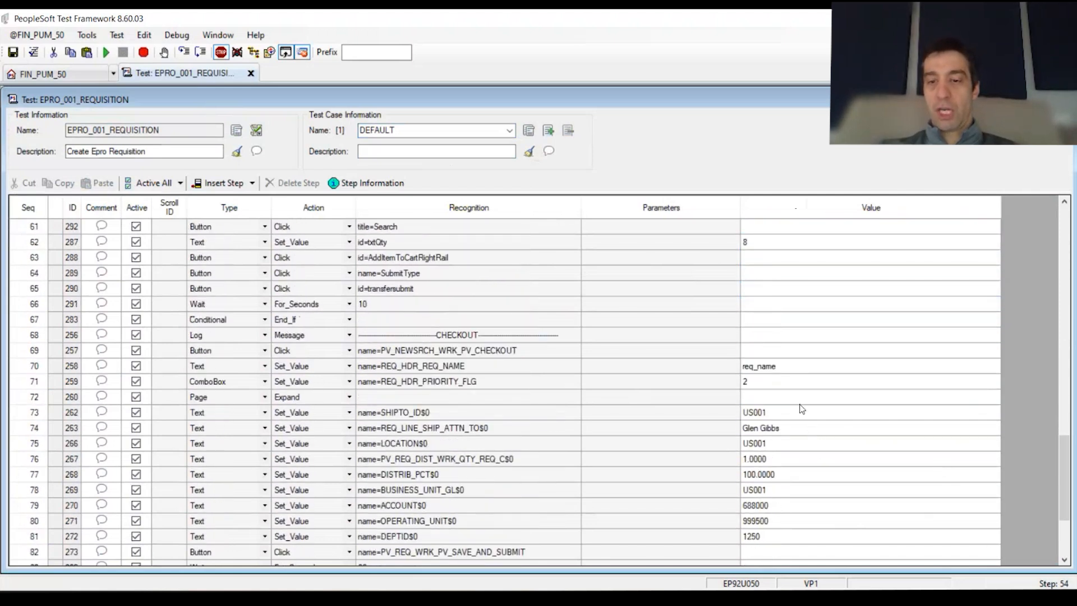
scroll(796, 516, "down", 3)
scroll(783, 477, "up", 3)
scroll(780, 465, "up", 20)
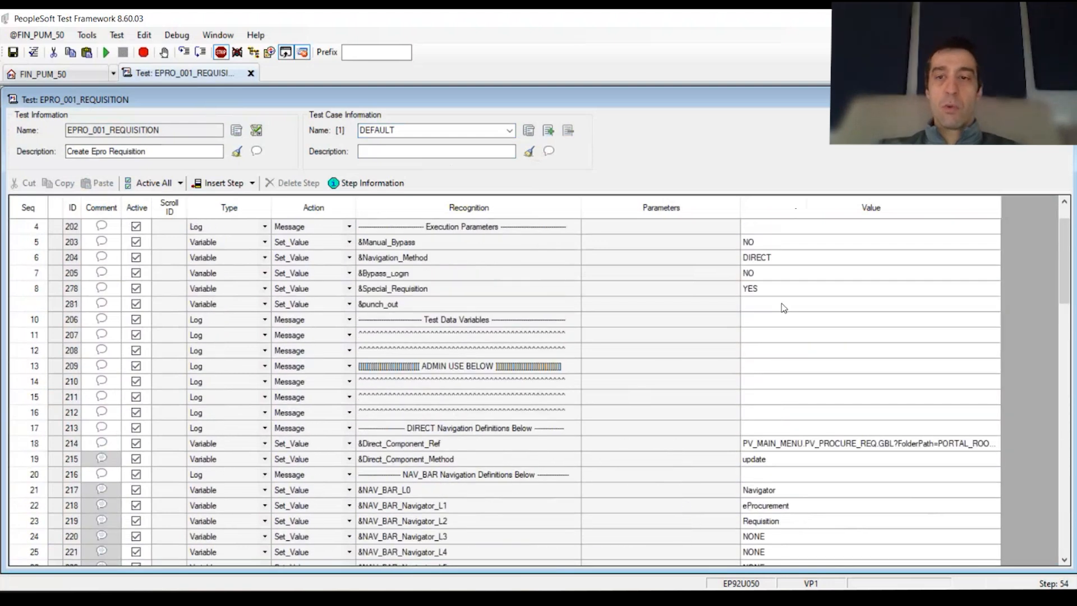
Select the DIRECT navigation value, the values of steps 2 through 12, and the &Special_Requisition cell
left_click(784, 307)
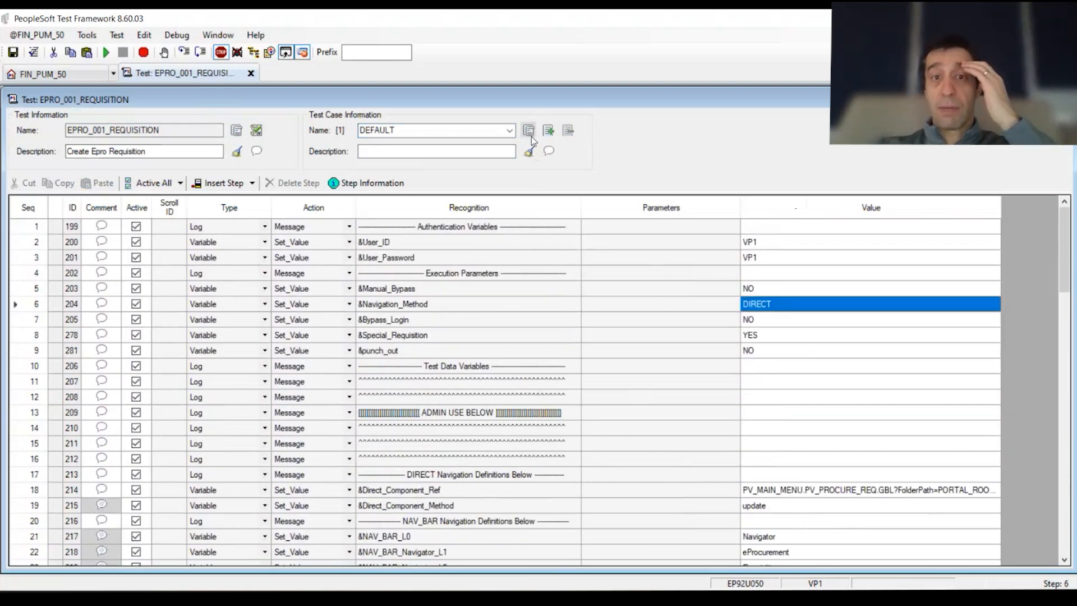
left_click(836, 363)
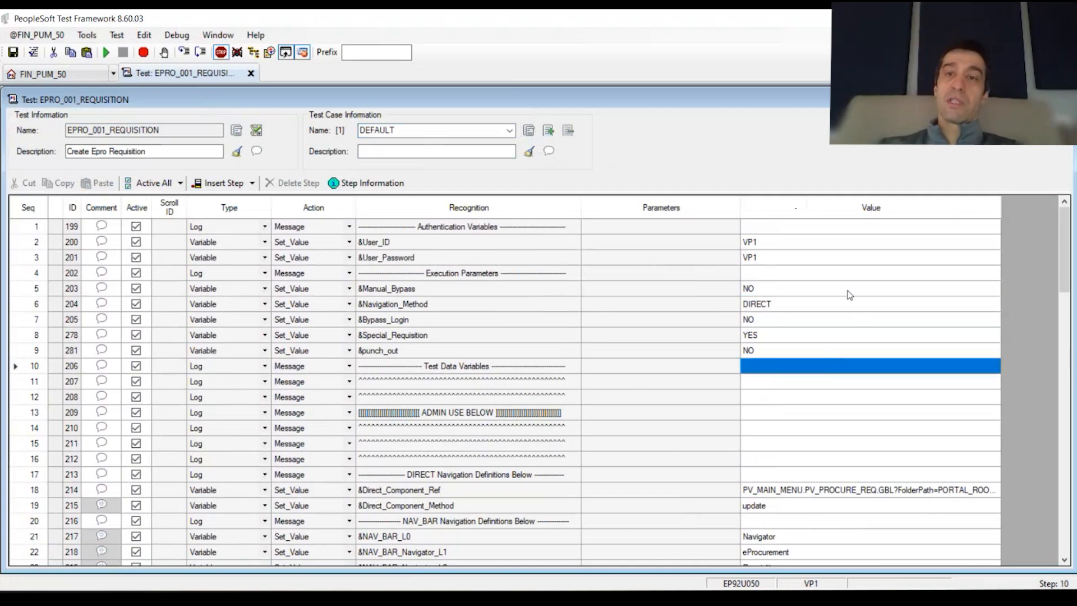
left_click_drag(820, 239, 824, 391)
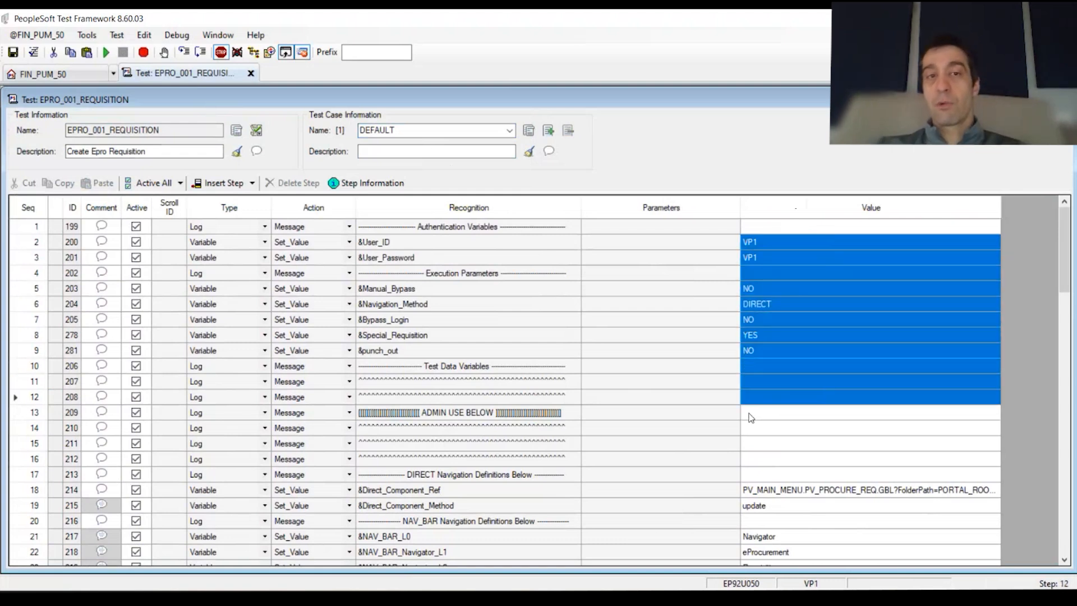
left_click(661, 333)
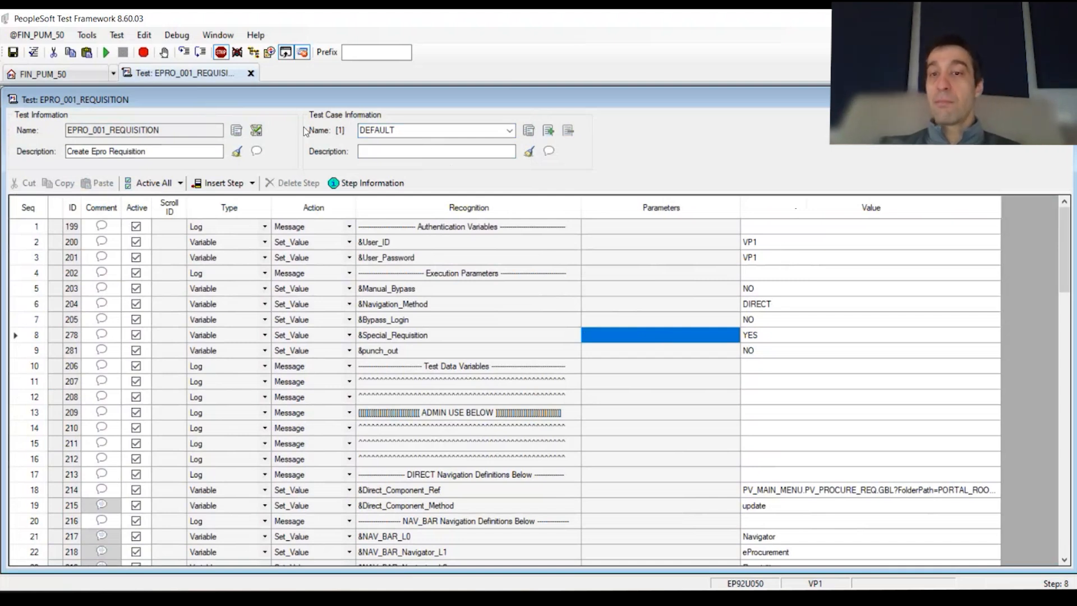
Check the test case list, select step 11's value, and go to Test > Export
left_click(513, 133)
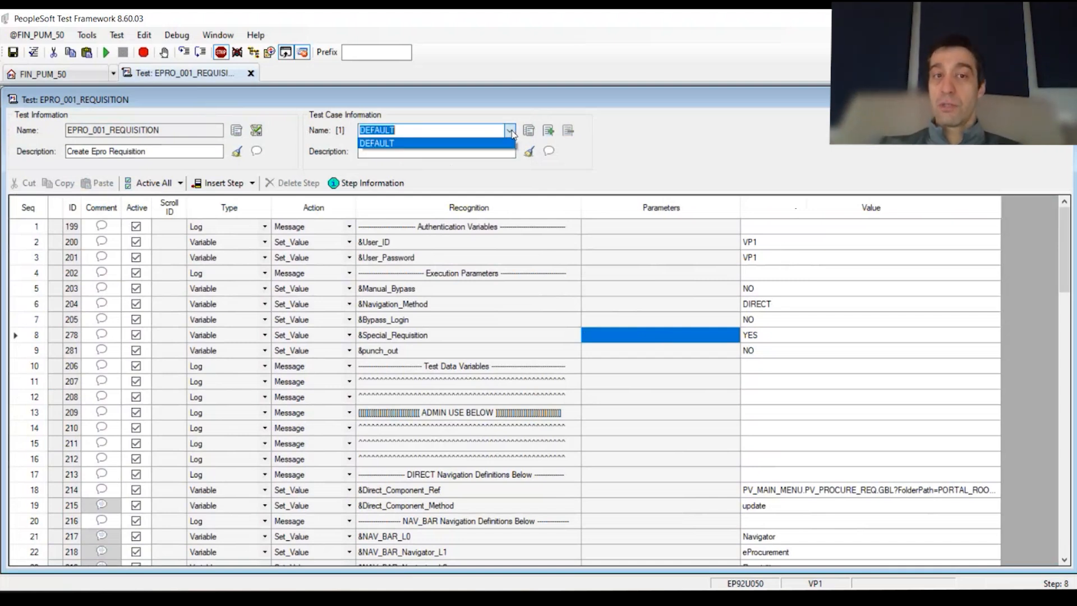
left_click(690, 143)
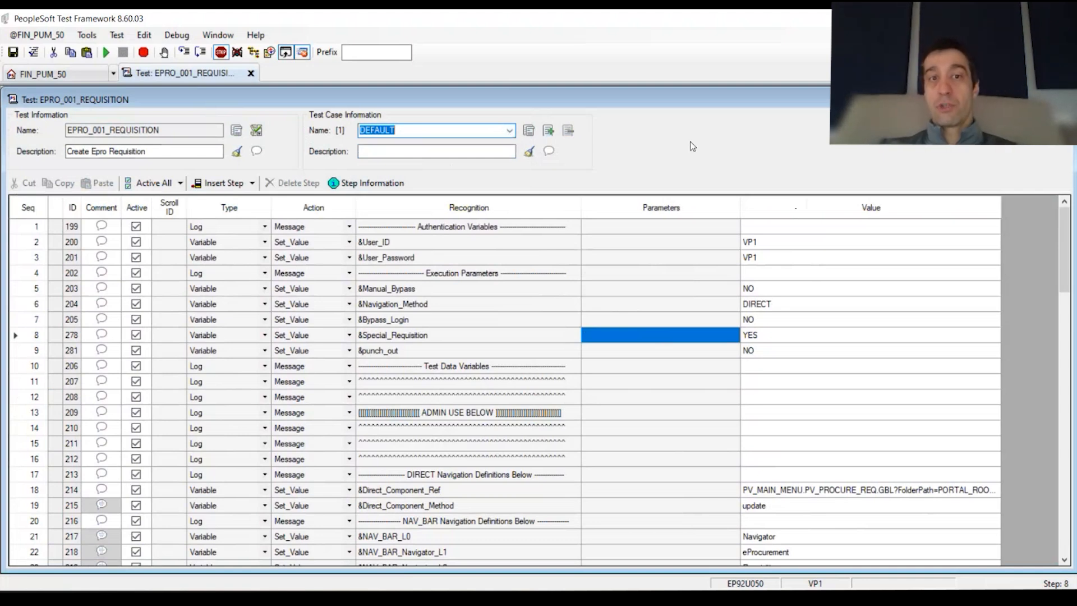
left_click(813, 383)
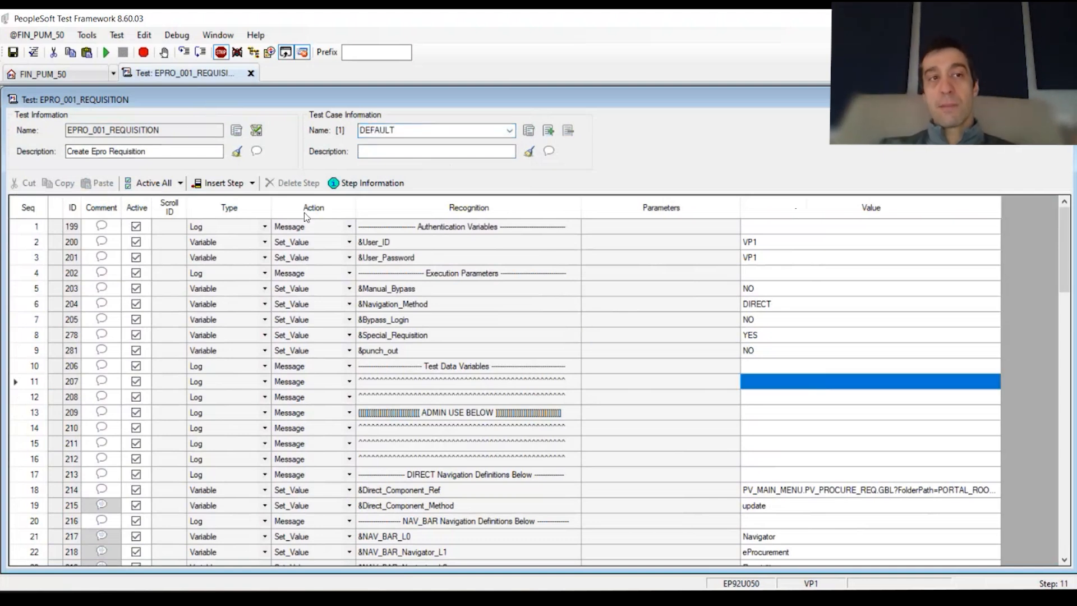
left_click(87, 34)
mouse_move(118, 39)
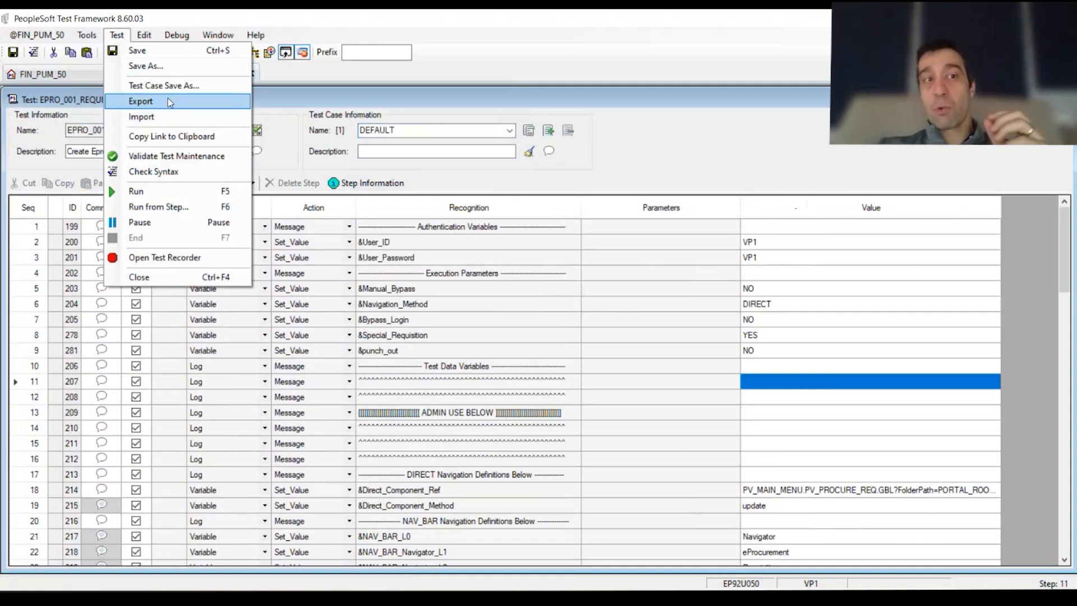
Set the test case export destination to Desktop\PTF\export.csv as a CSV file
left_click(162, 102)
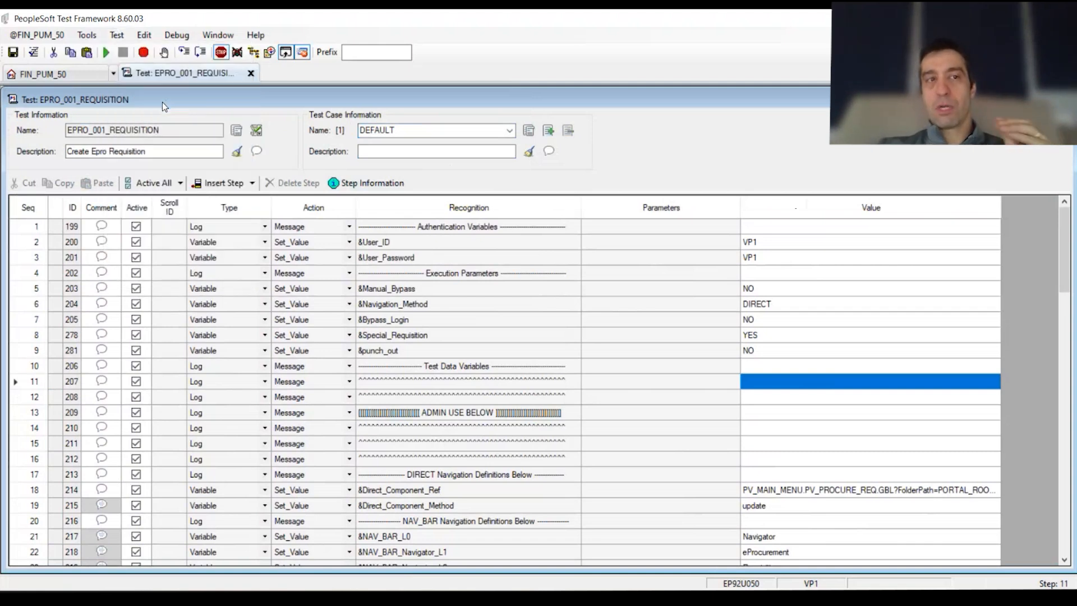
left_click_drag(503, 228, 486, 193)
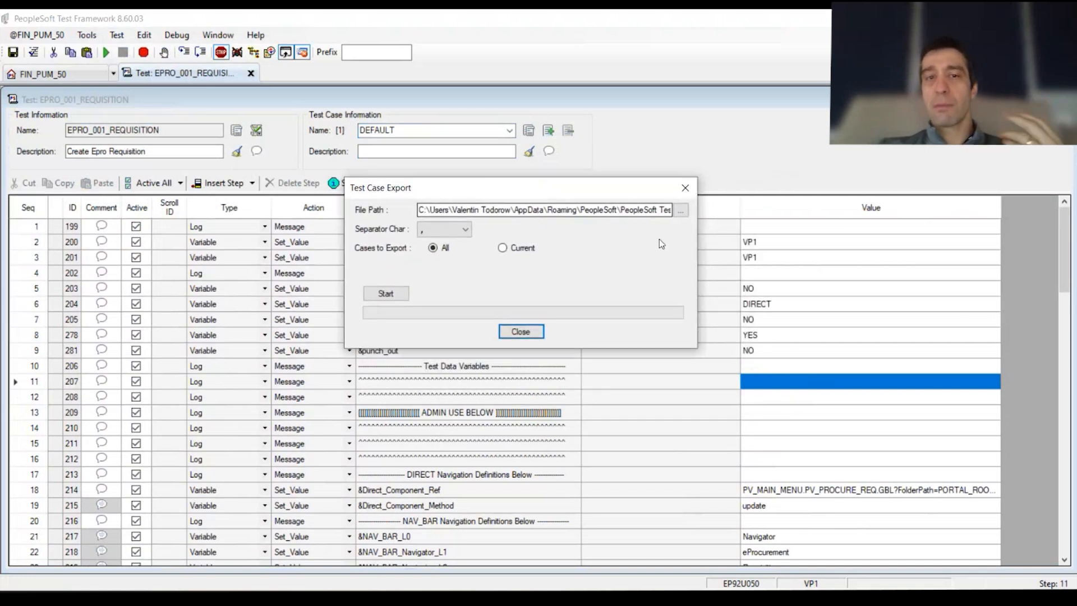
left_click(682, 211)
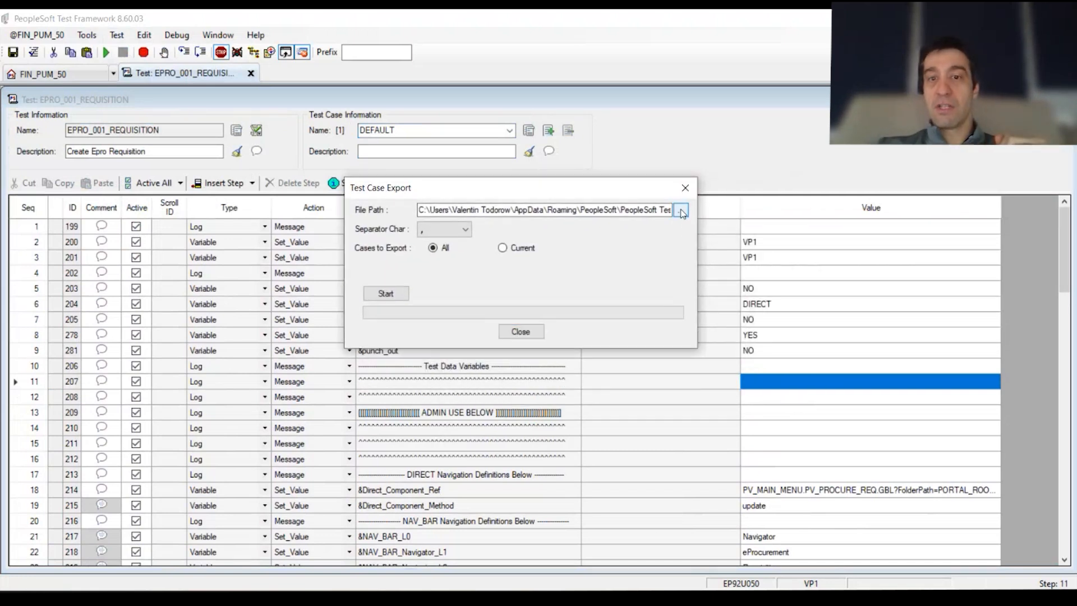
left_click(401, 315)
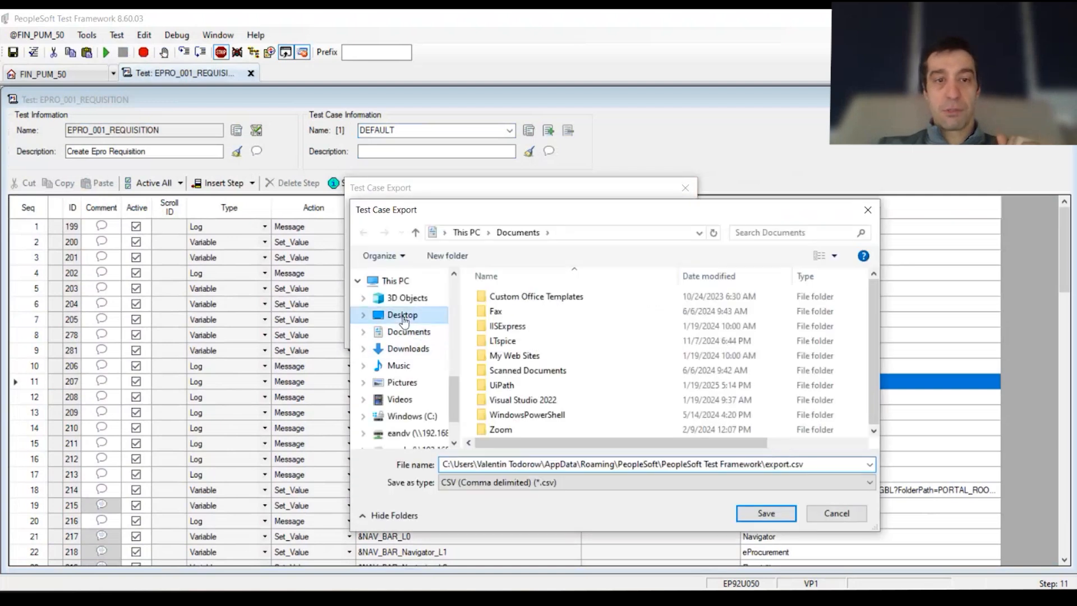
double_click(520, 314)
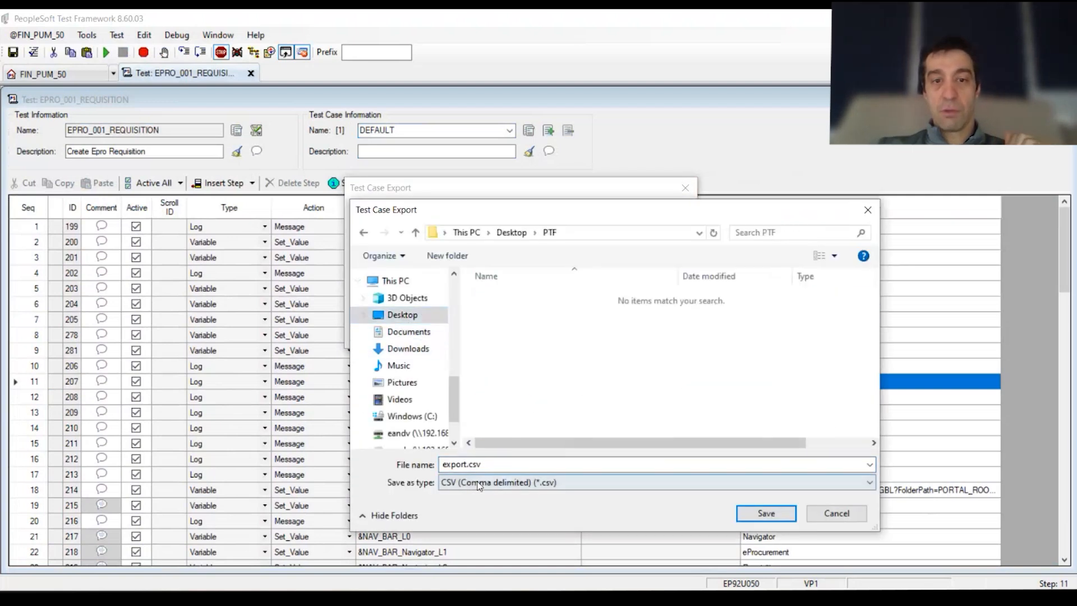
left_click(507, 464)
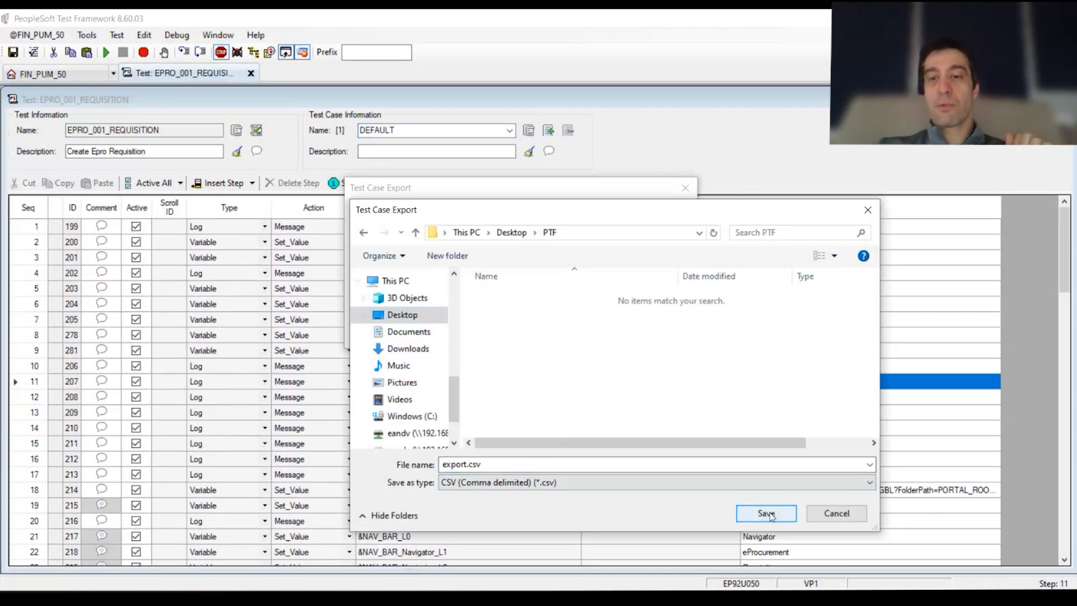
left_click(765, 513)
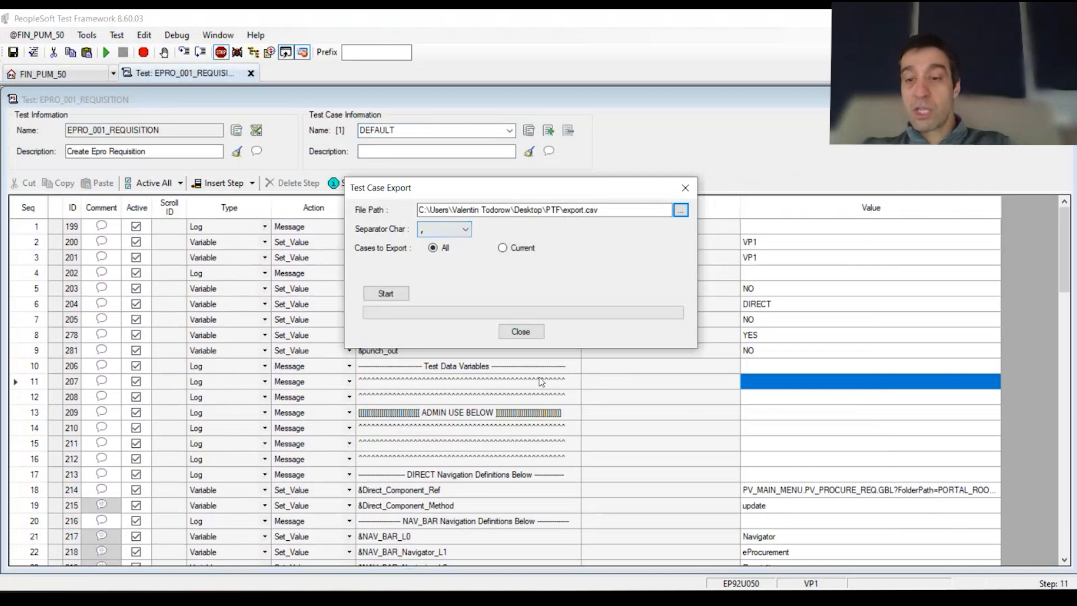
Export all test cases comma-separated to export.csv, then show the Desktop in File Explorer
left_click(469, 230)
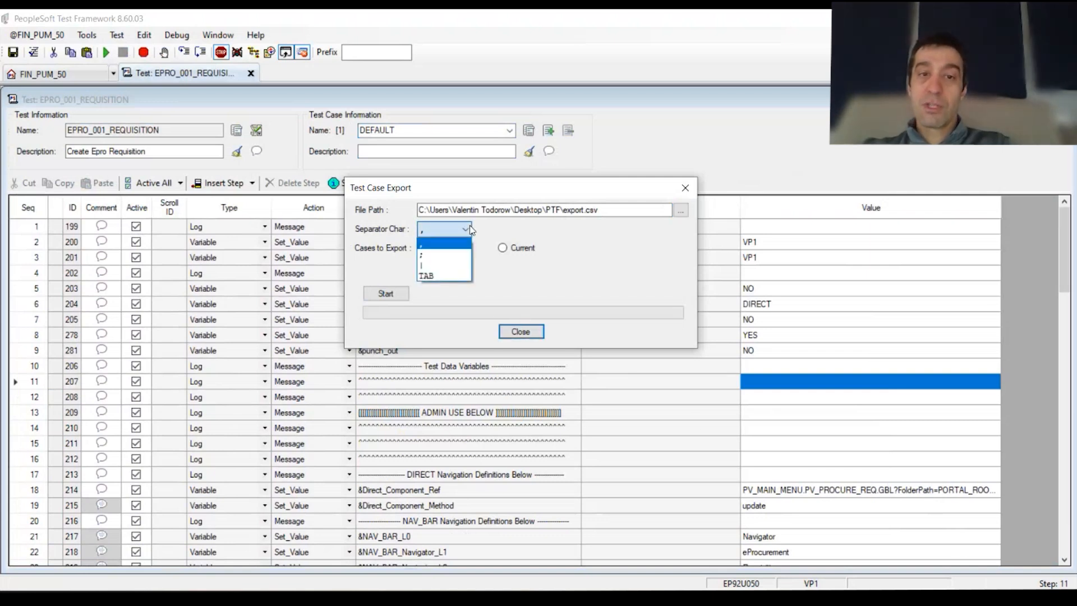
left_click(504, 229)
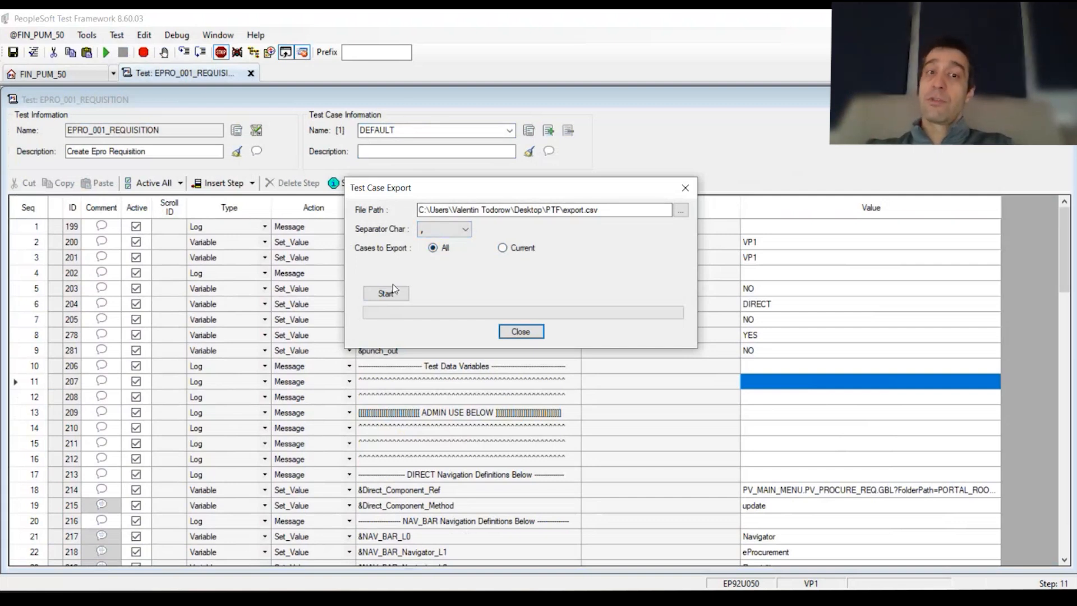
left_click(524, 251)
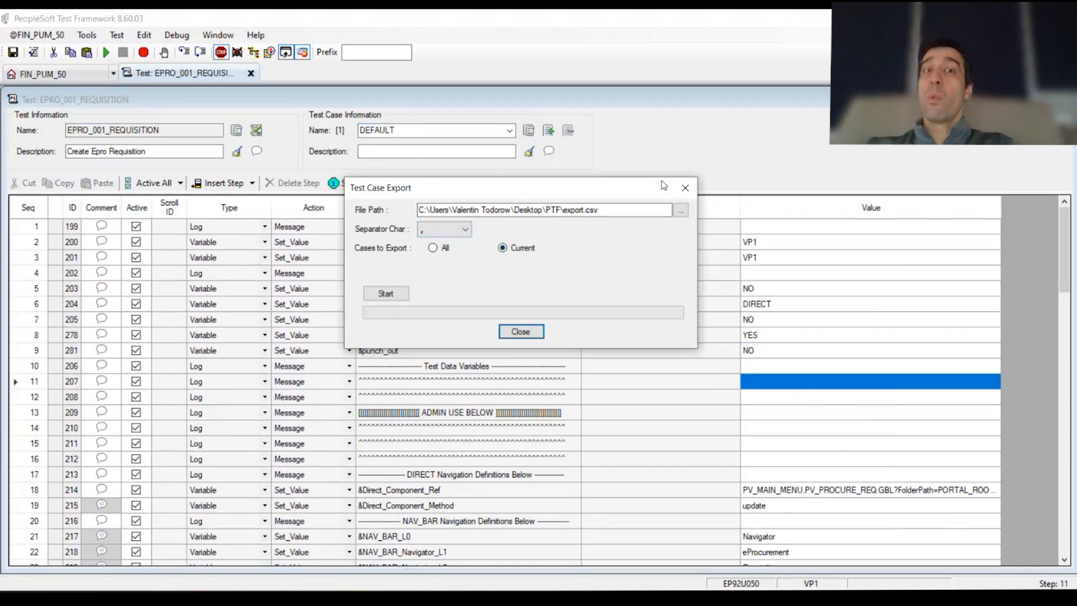
left_click(435, 249)
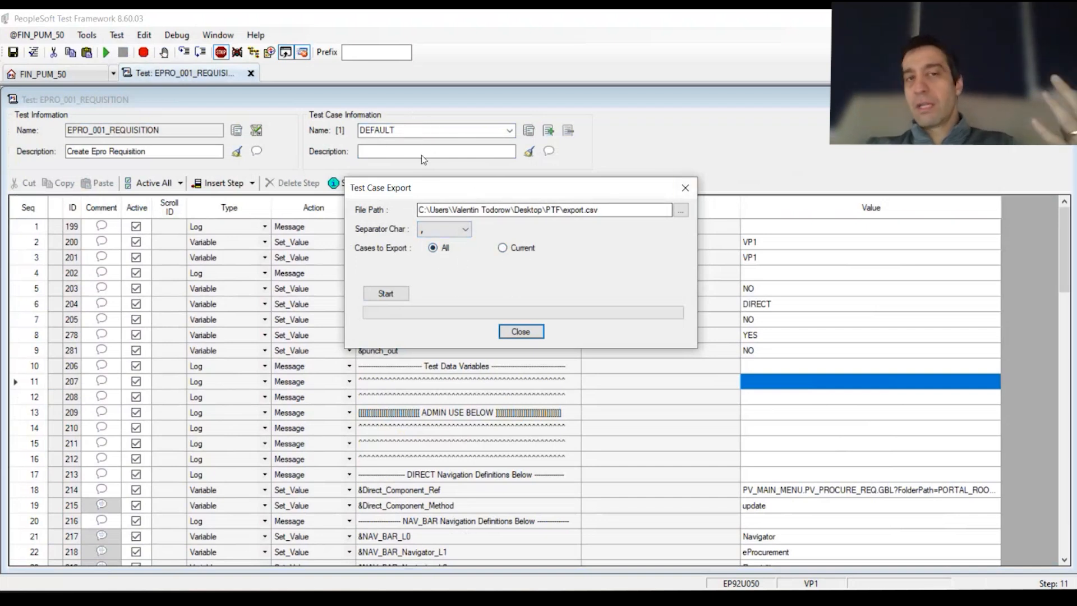
left_click(394, 297)
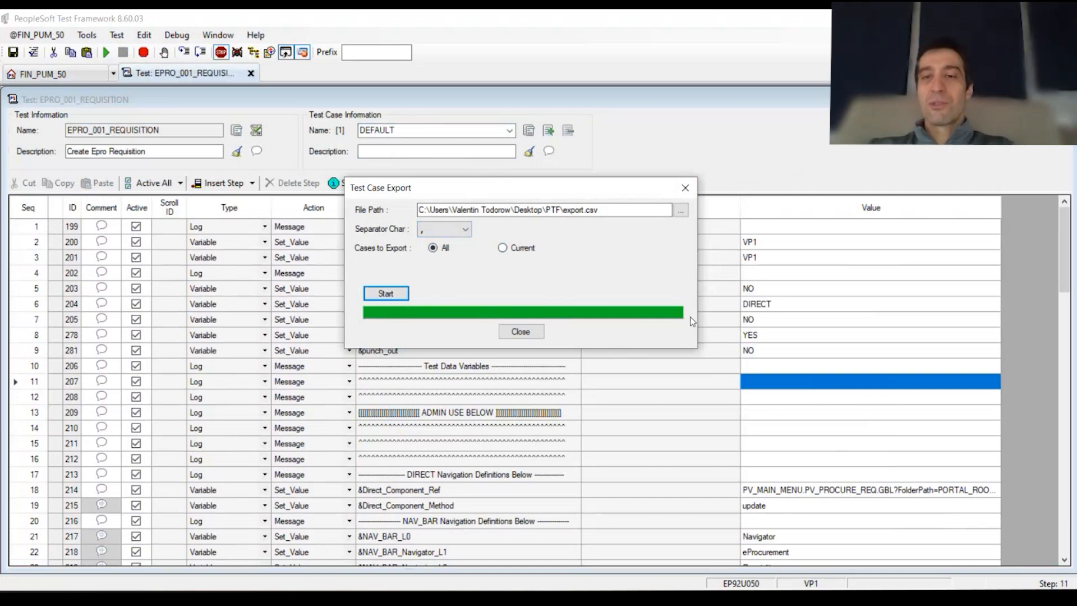
left_click(524, 332)
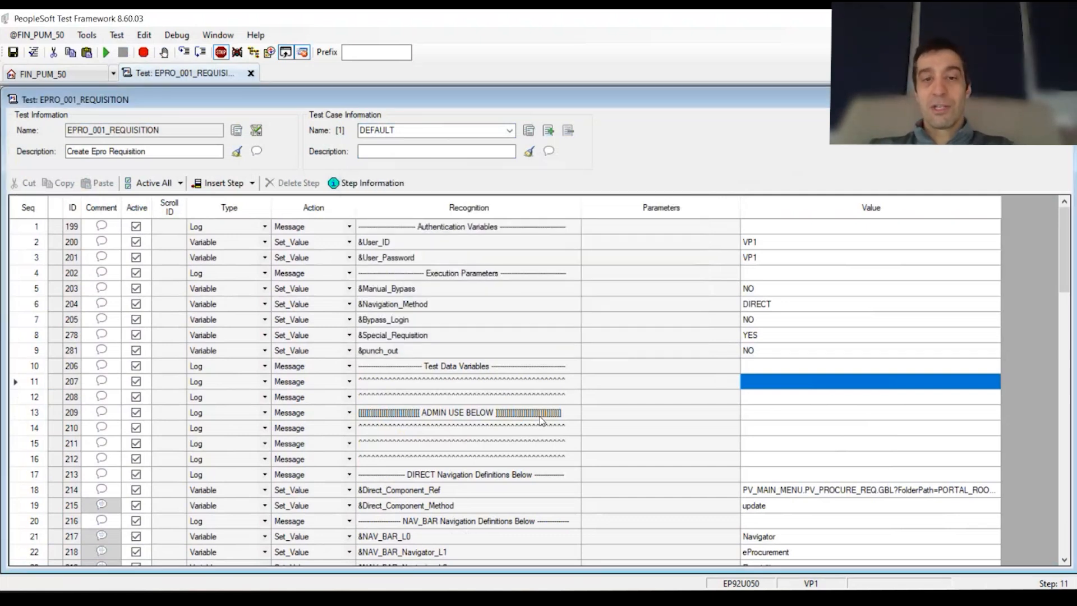
left_click(105, 589)
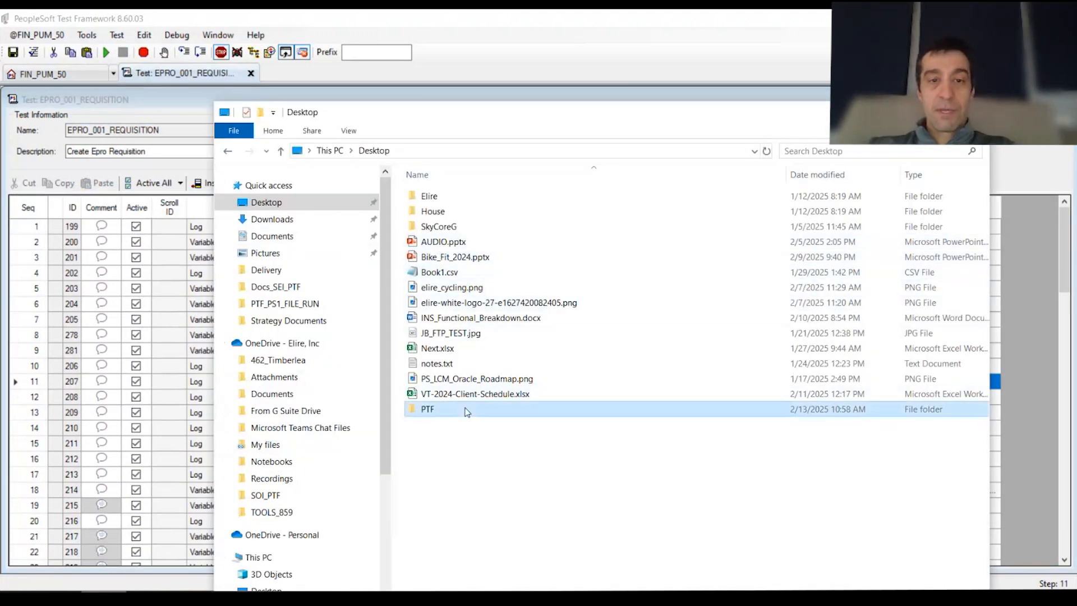
Open export.csv from the PTF folder with Excel
double_click(466, 409)
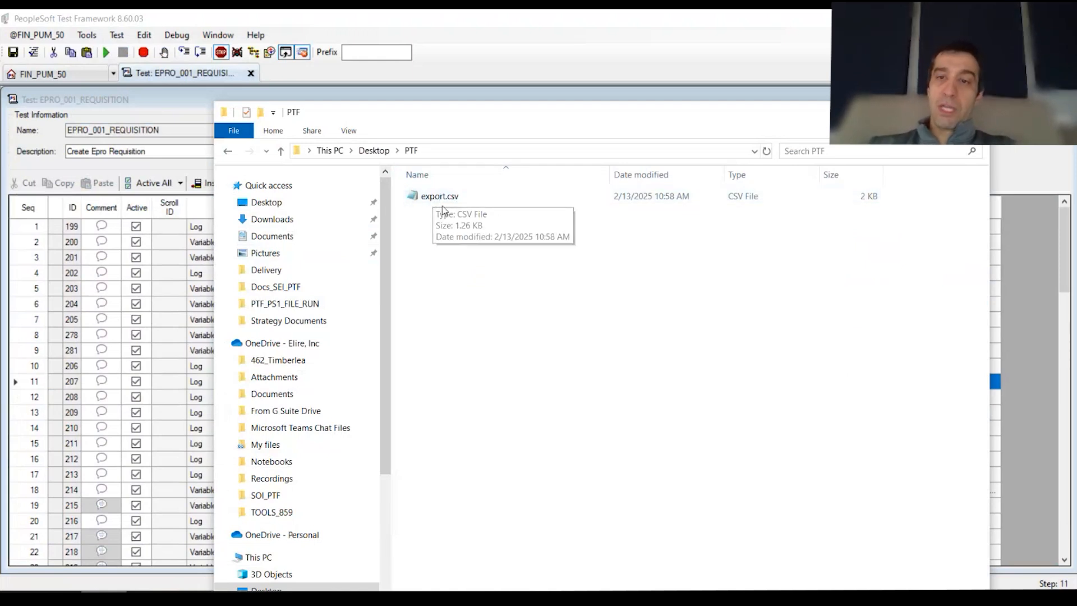
right_click(439, 196)
mouse_move(583, 299)
left_click(640, 298)
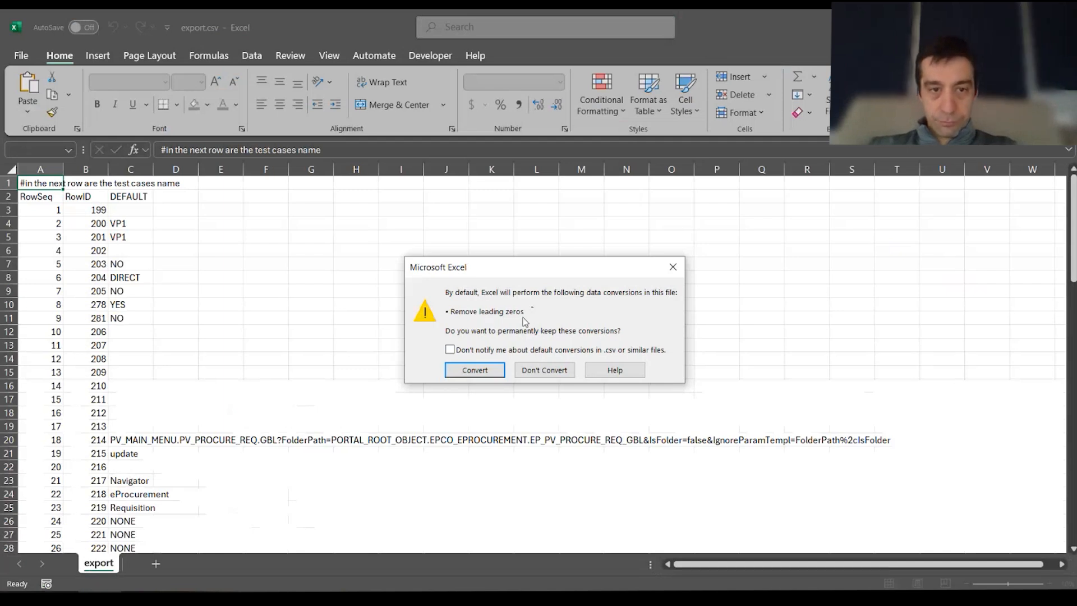
left_click(544, 372)
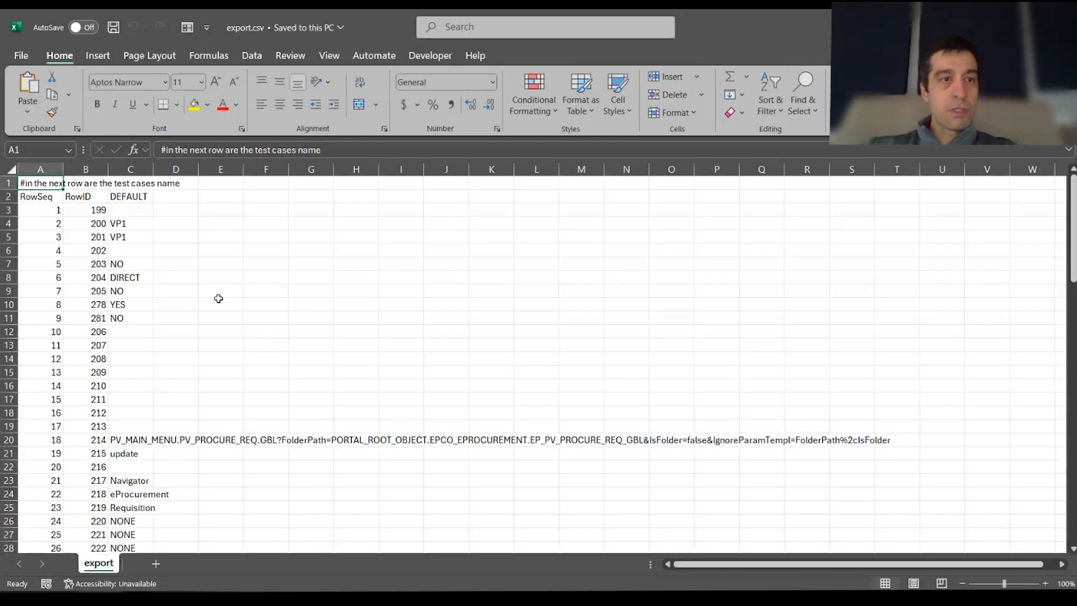
scroll(115, 514, "down", 9)
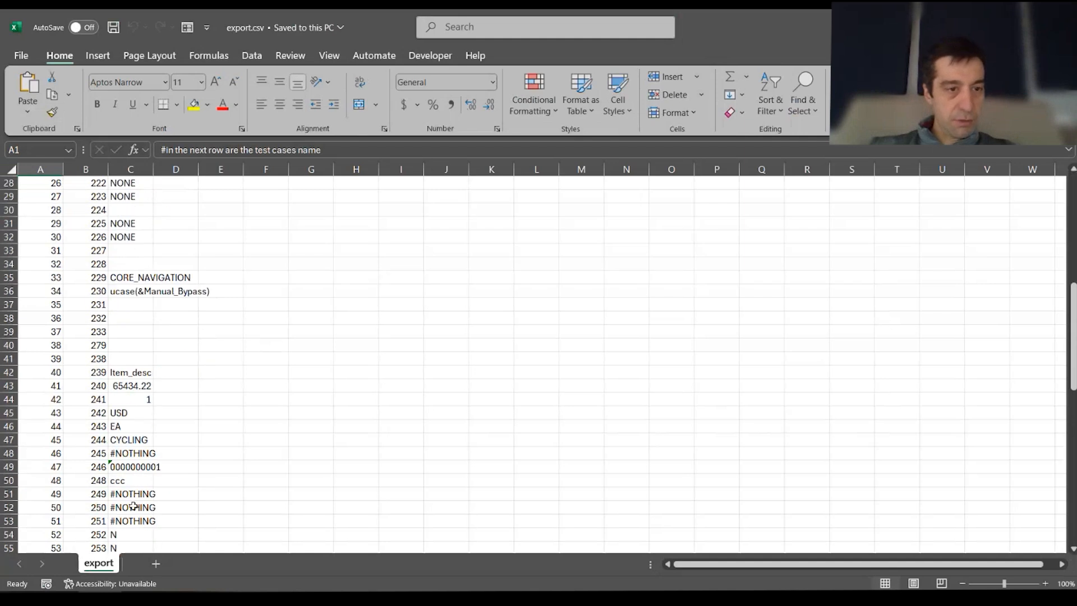
left_click(129, 468)
scroll(305, 365, "up", 9)
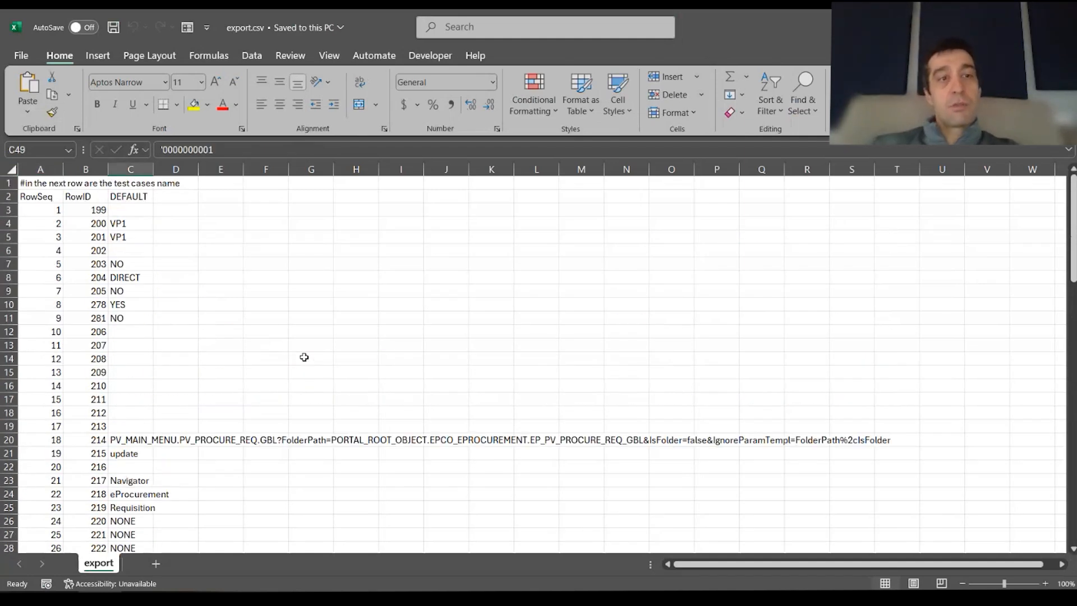
Select the RowSeq column and shrink the Excel window to reveal the test framework
left_click(46, 184)
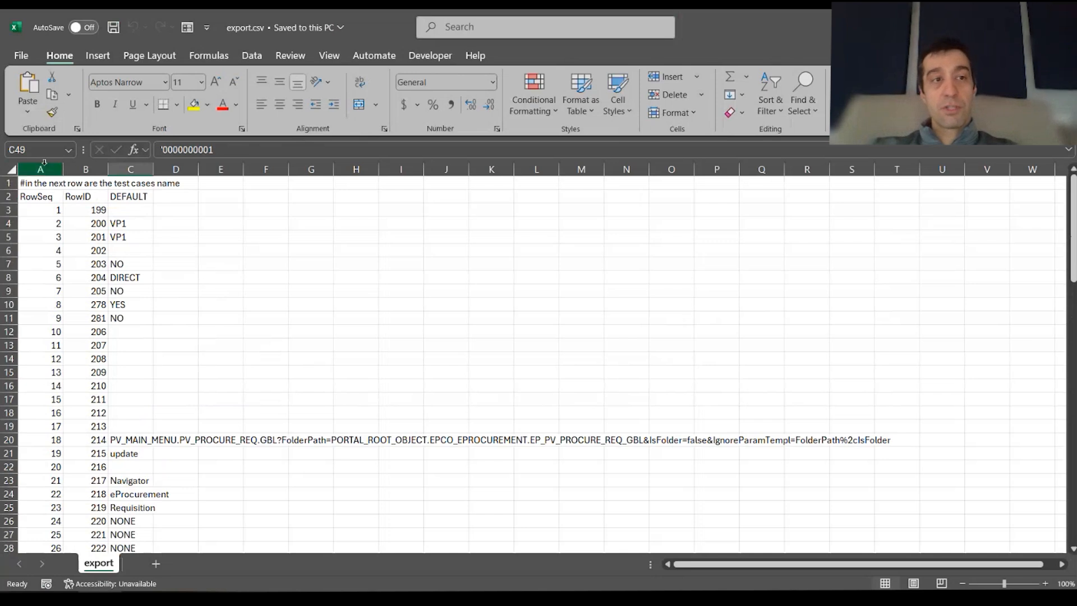
key("ctrl+shift+Down")
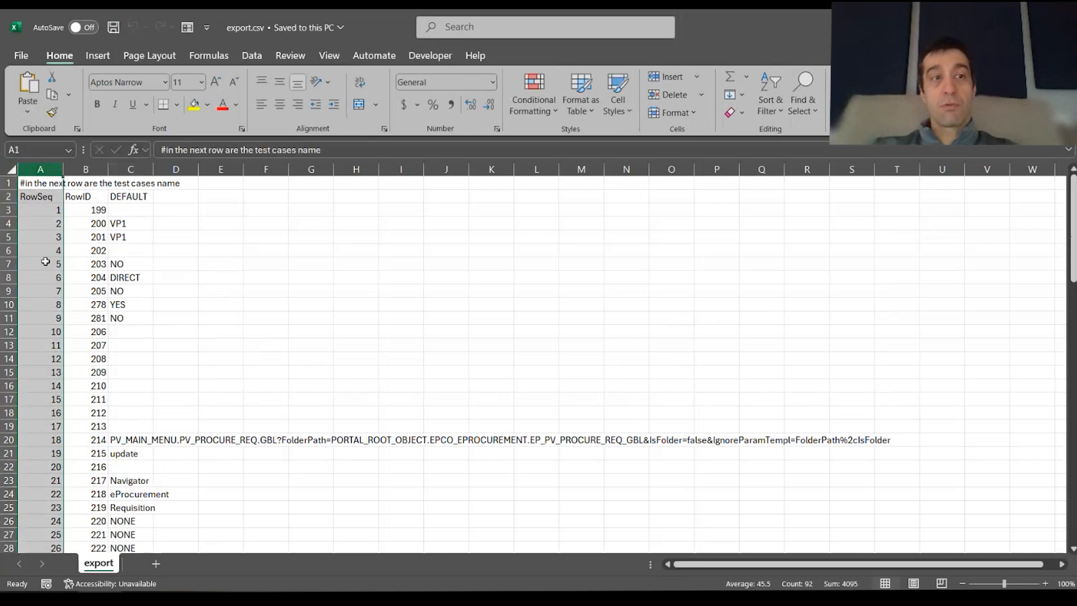
left_click_drag(789, 15, 1021, 65)
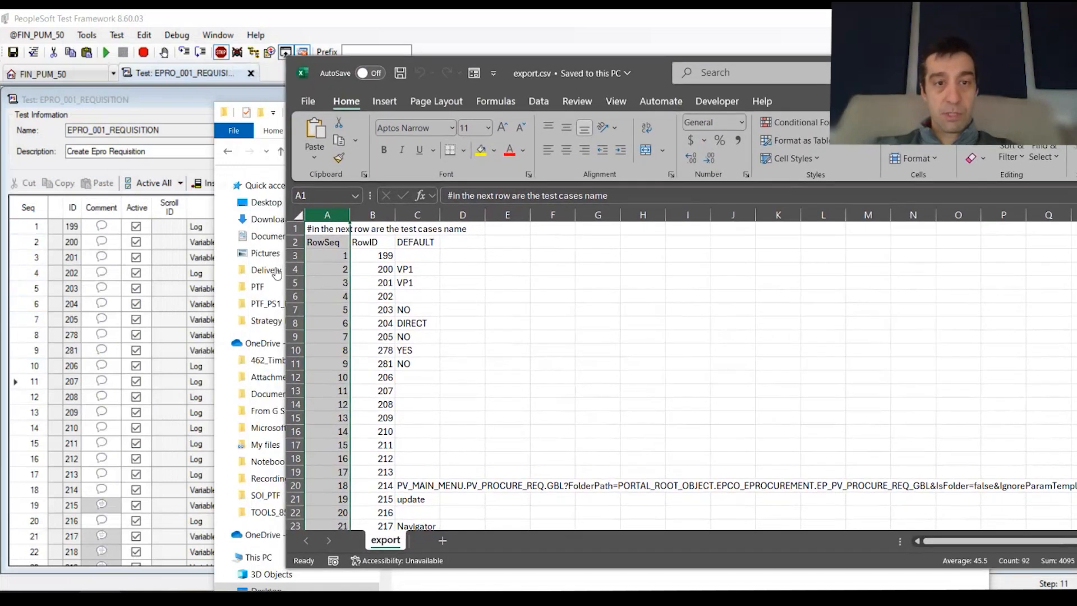
Select Excel's RowSeq and RowID columns, then select the first DEFAULT test steps to compare
left_click(372, 215)
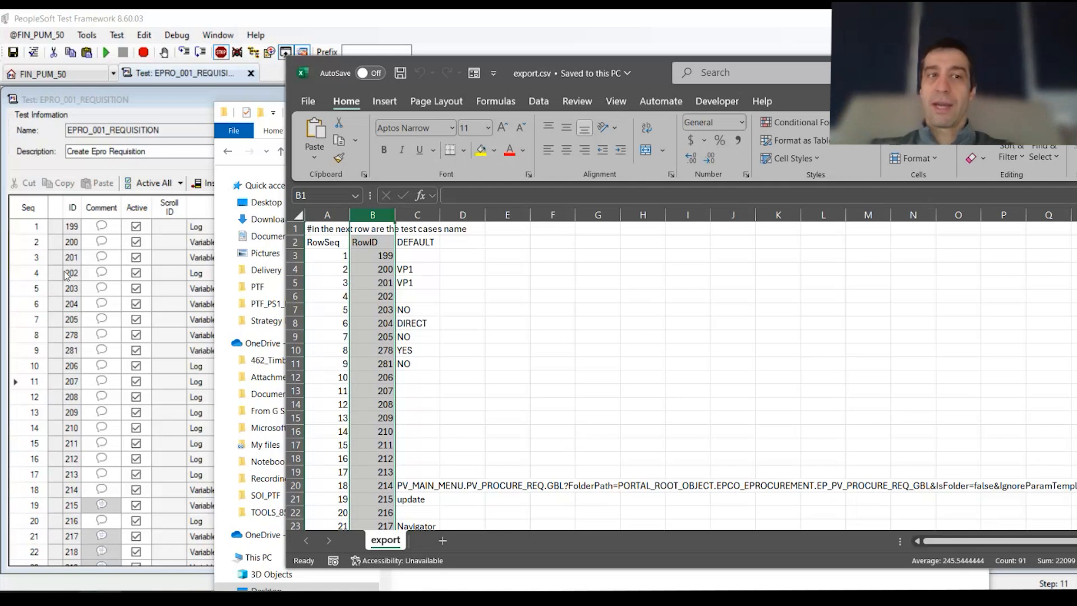
left_click_drag(327, 215, 375, 214)
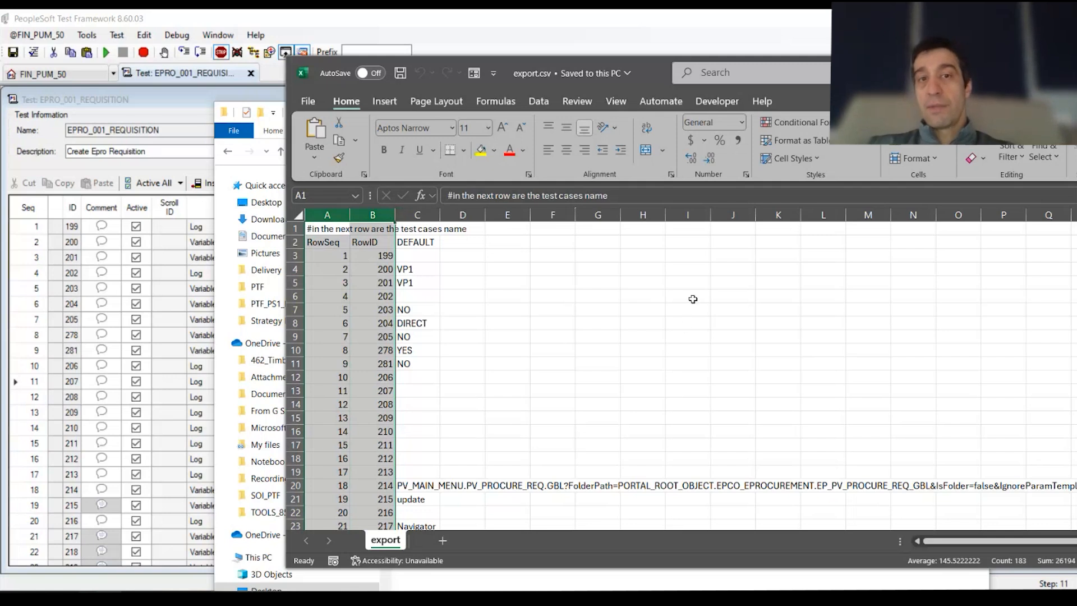
left_click(185, 242)
left_click_drag(225, 228, 499, 483)
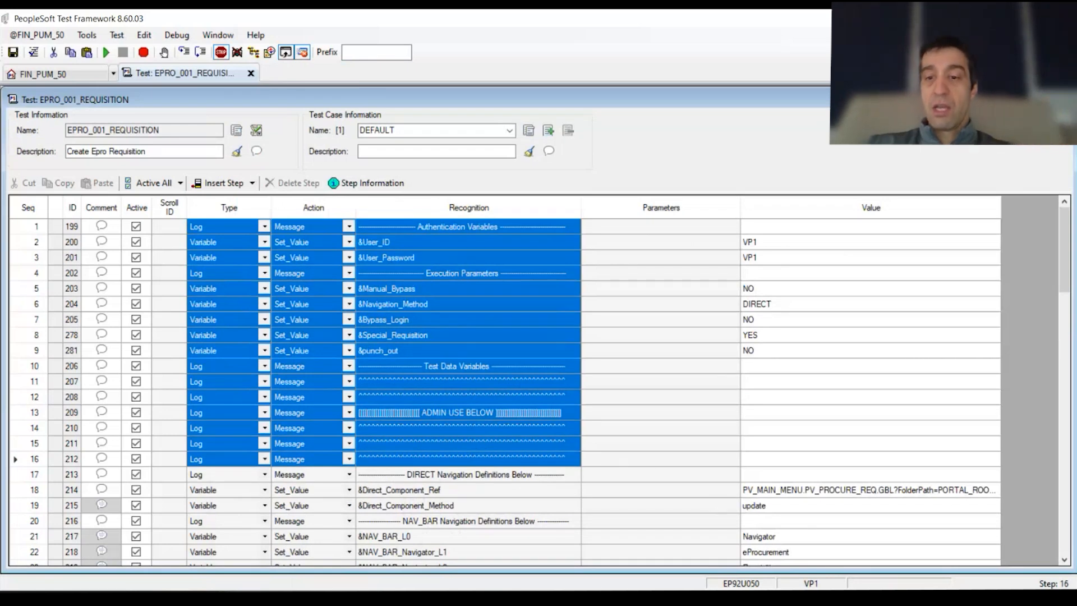
key("alt+Tab")
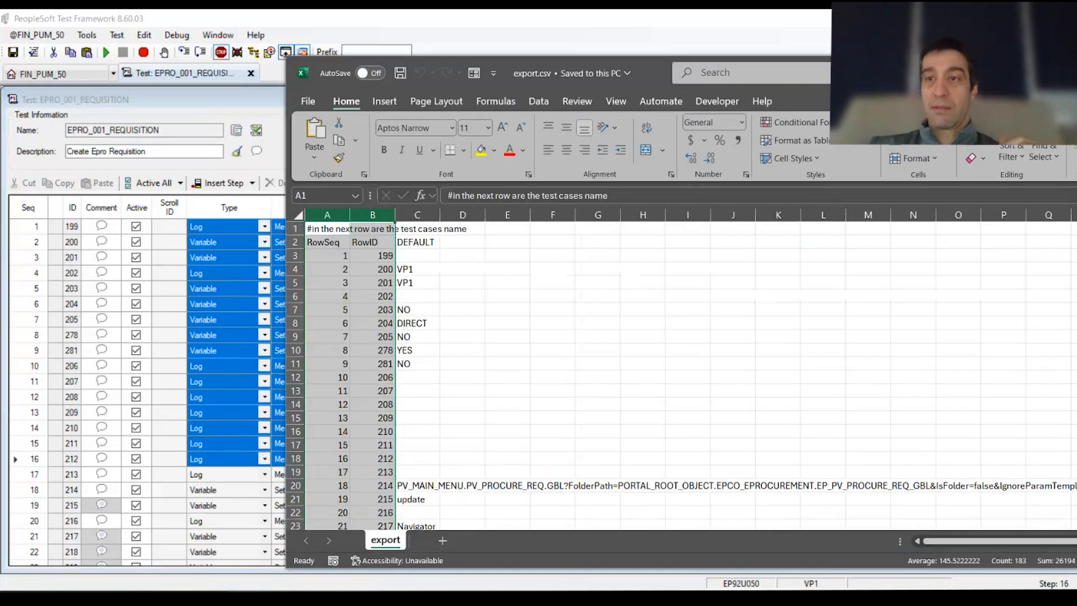
key("super+Up")
left_click(313, 352)
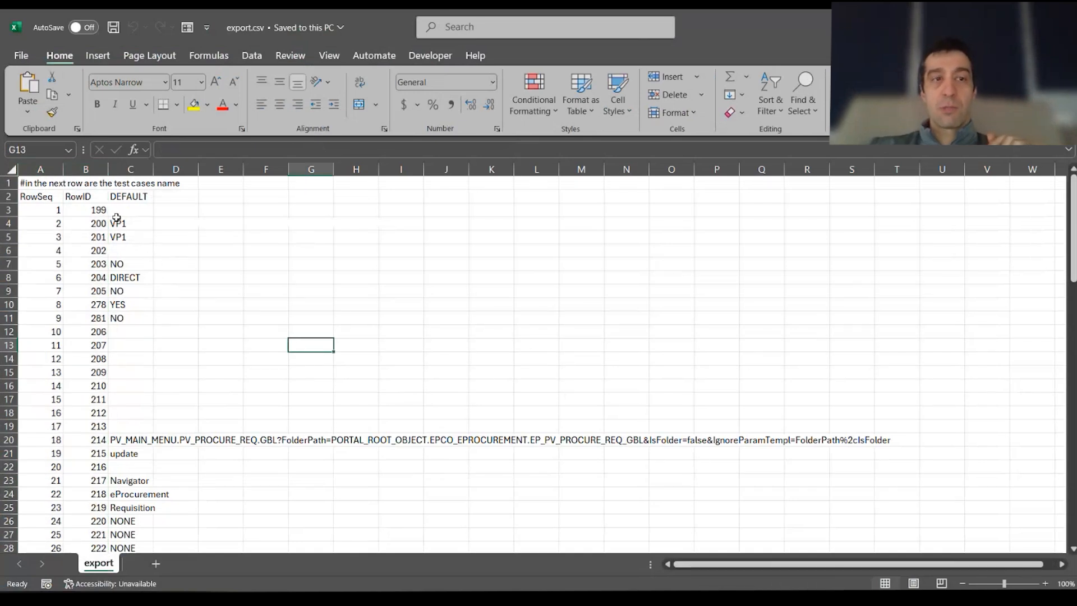
left_click(132, 169)
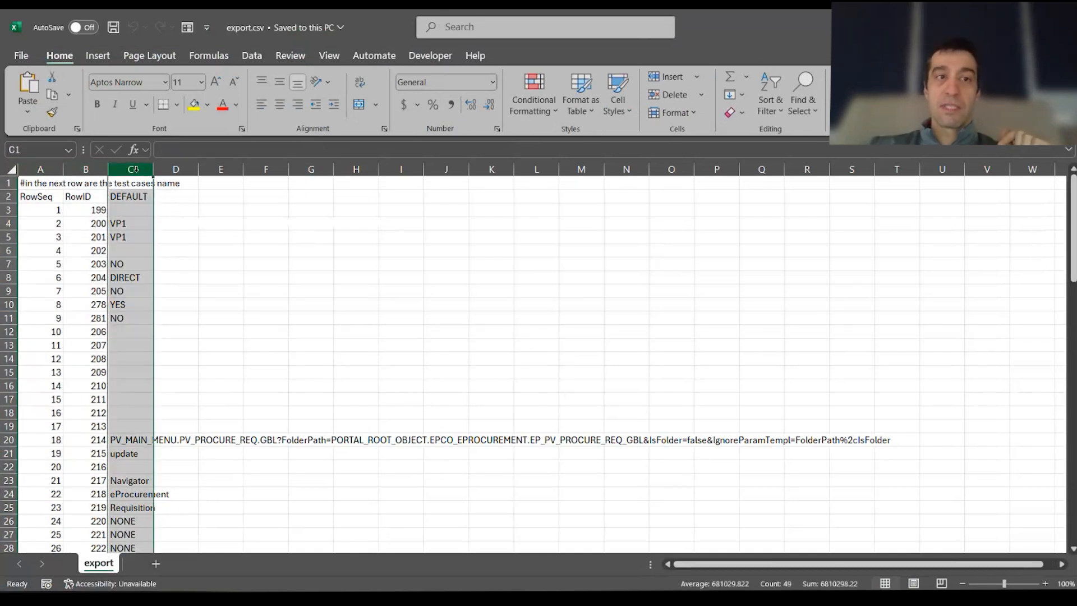
left_click(141, 196)
left_click_drag(128, 210, 129, 522)
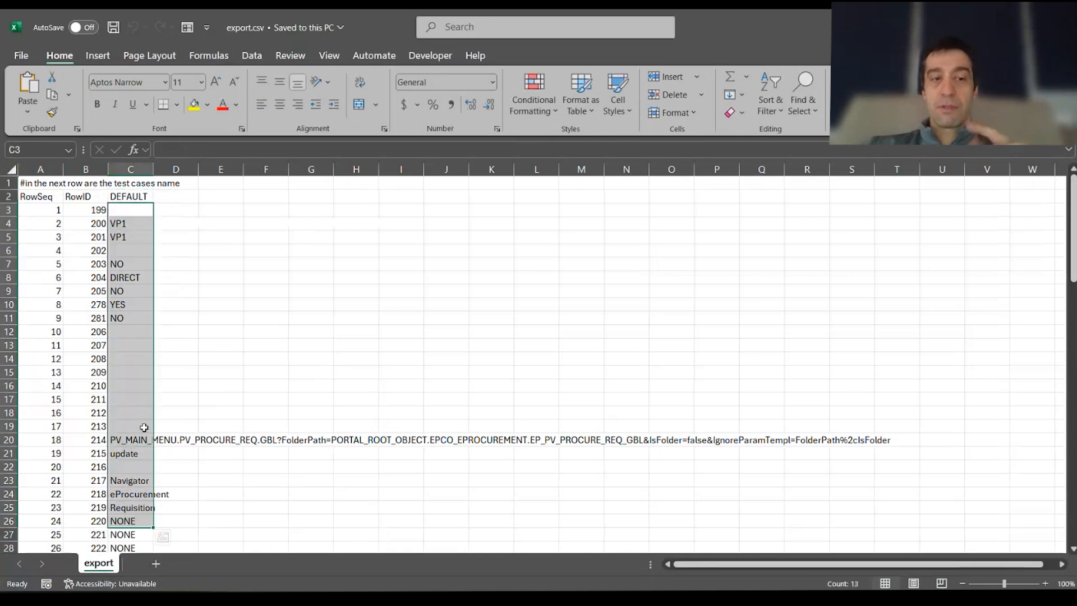
double_click(715, 28)
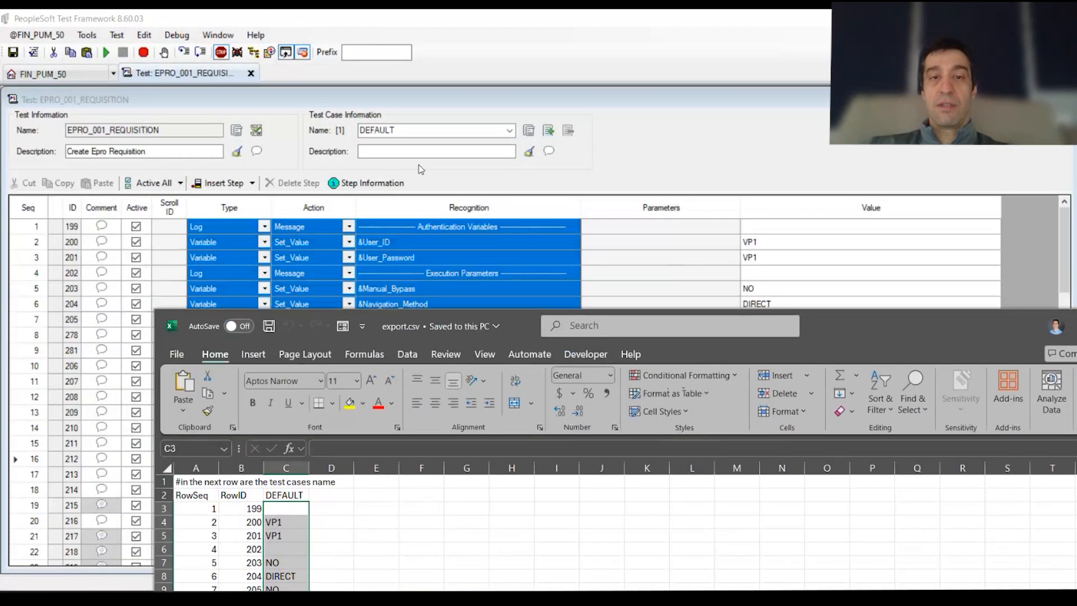
left_click(420, 137)
left_click_drag(763, 244, 766, 346)
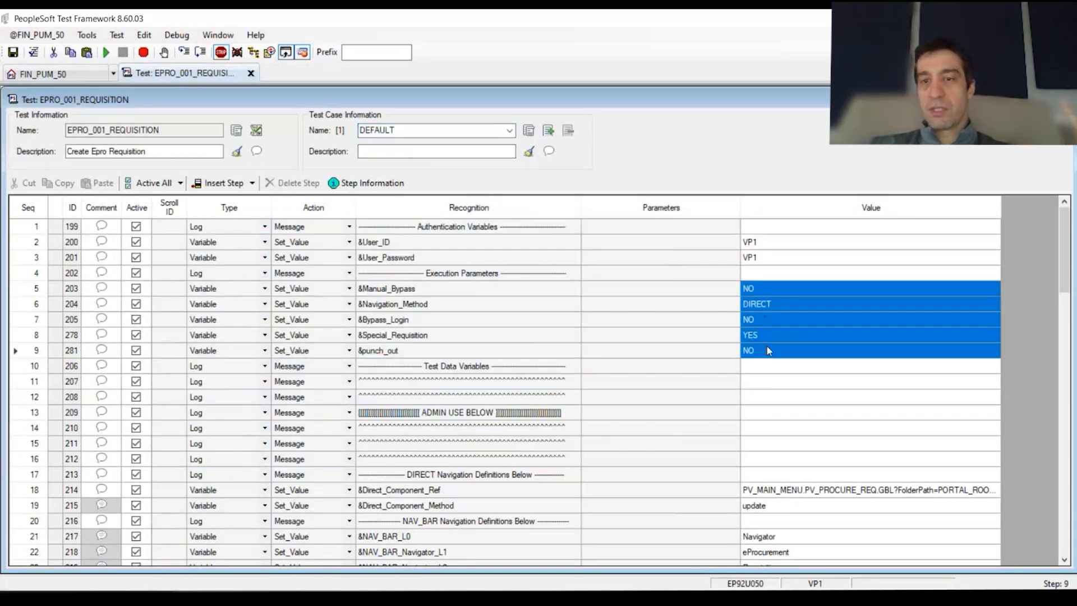
scroll(766, 347, "down", 4)
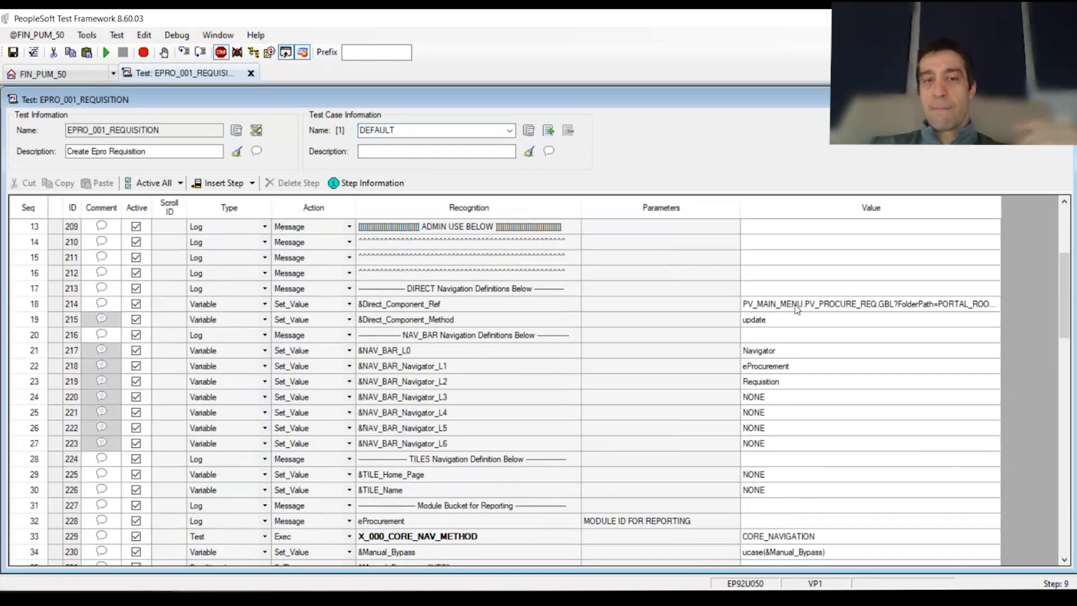
left_click(797, 307)
scroll(779, 379, "down", 1)
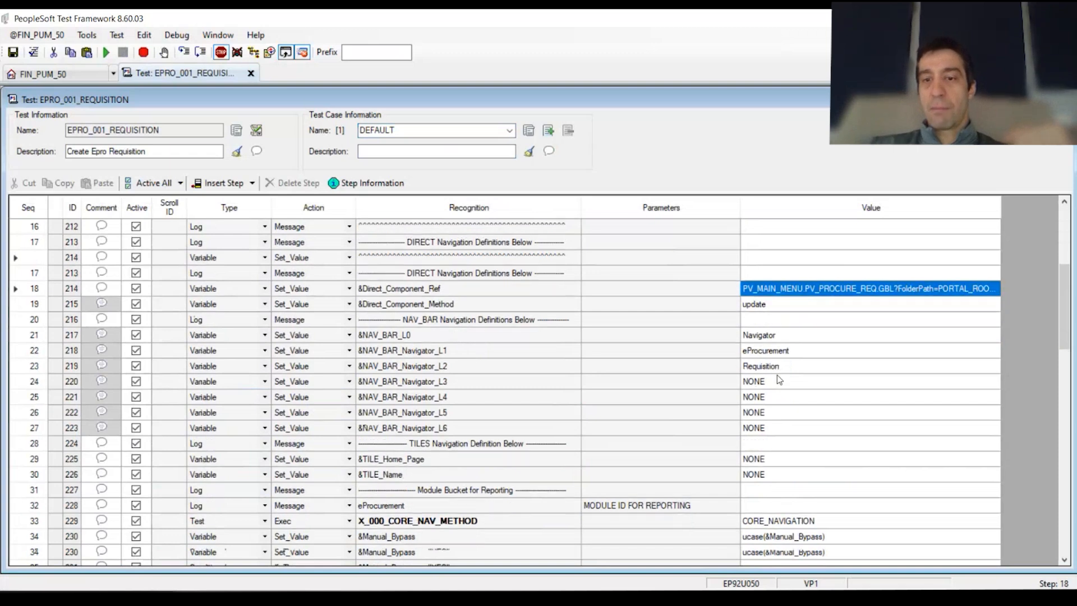
scroll(779, 379, "down", 2)
key("alt+Tab")
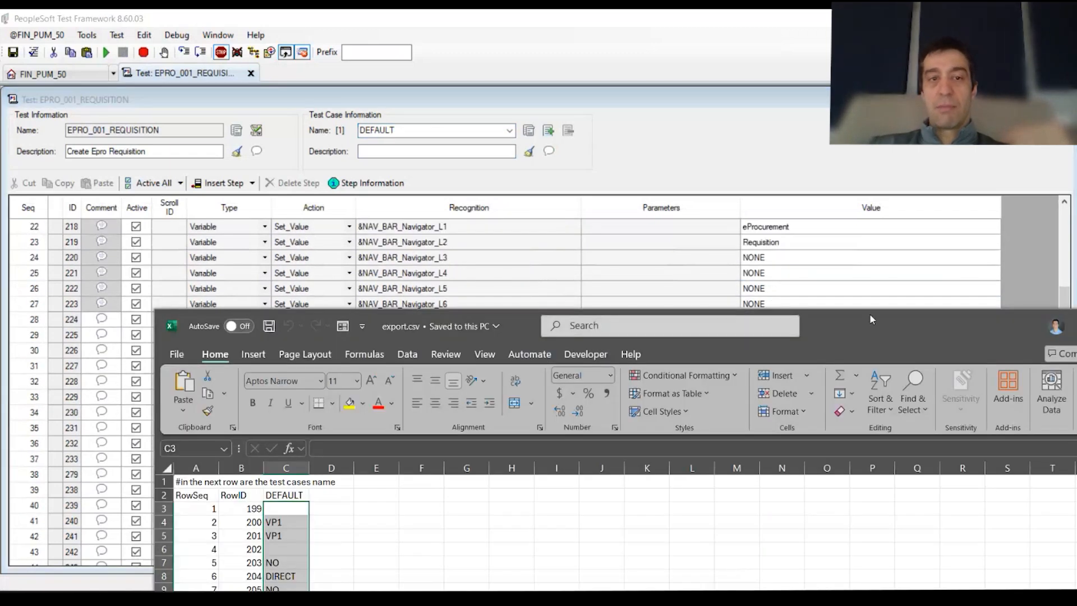
double_click(871, 319)
left_click(265, 290)
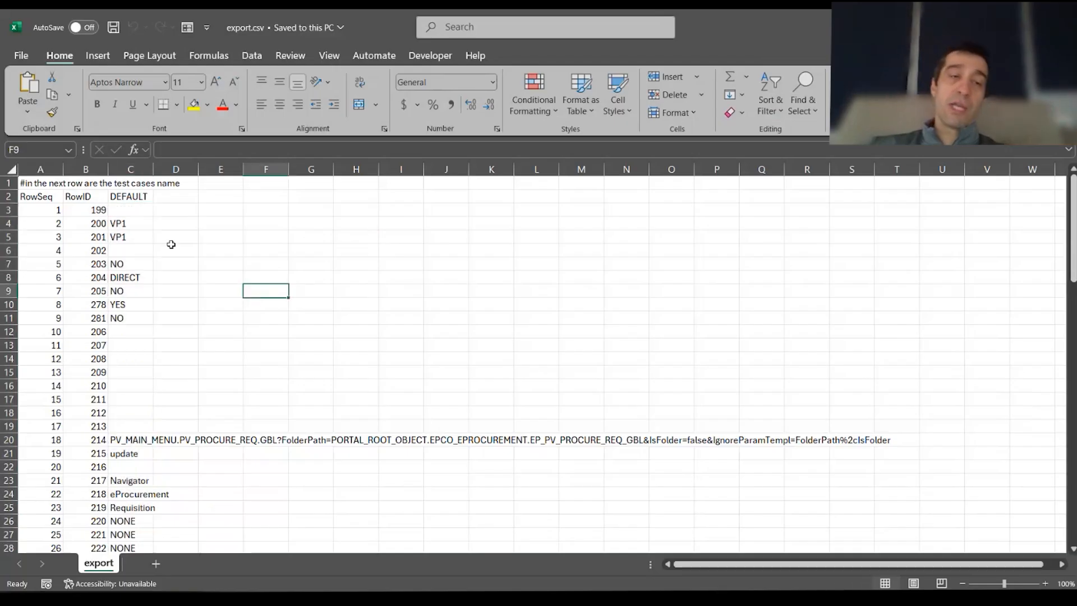
left_click(133, 198)
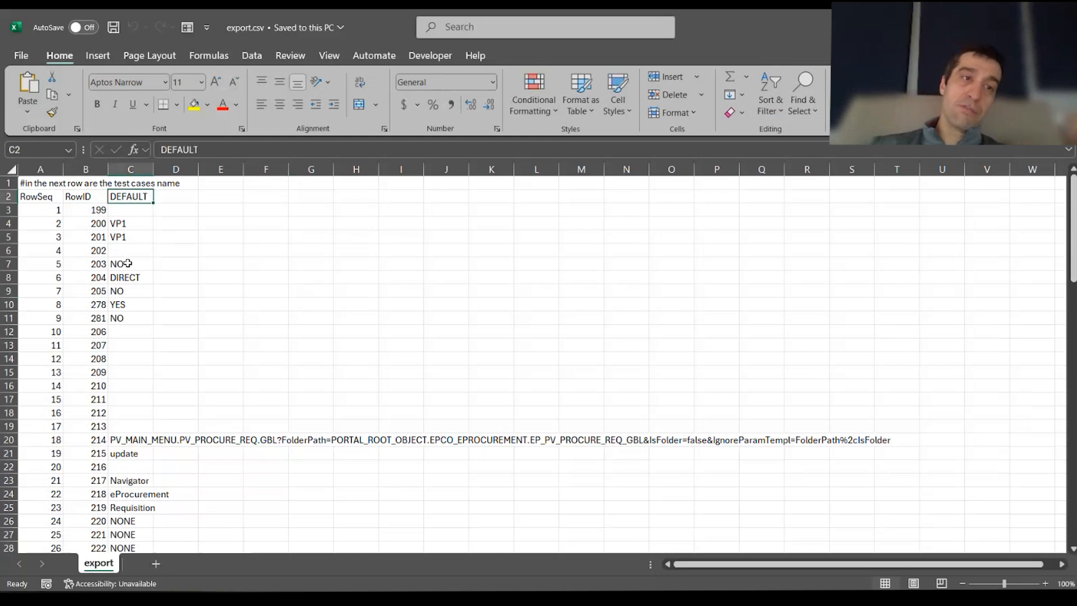
left_click_drag(134, 225, 149, 474)
scroll(123, 310, "down", 11)
scroll(133, 425, "down", 8)
left_click_drag(126, 375, 143, 522)
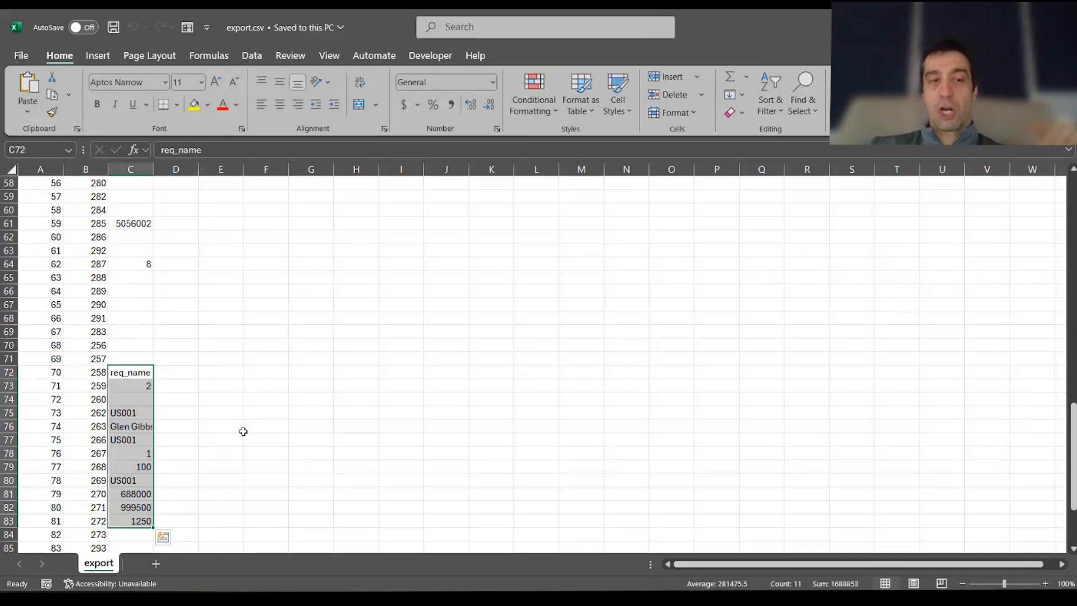
left_click(265, 396)
scroll(265, 396, "up", 19)
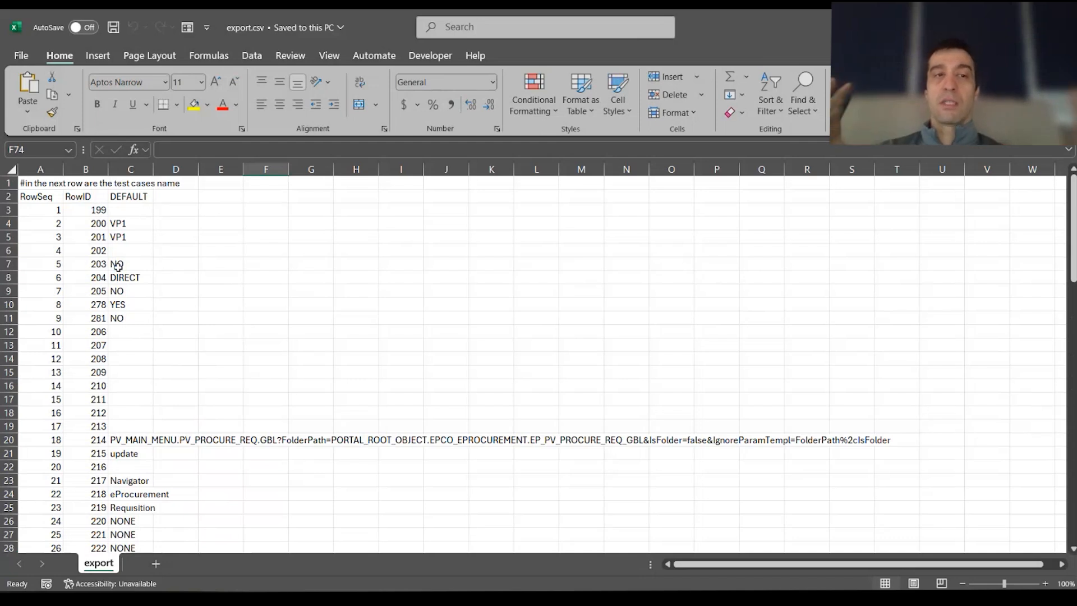
left_click(236, 251)
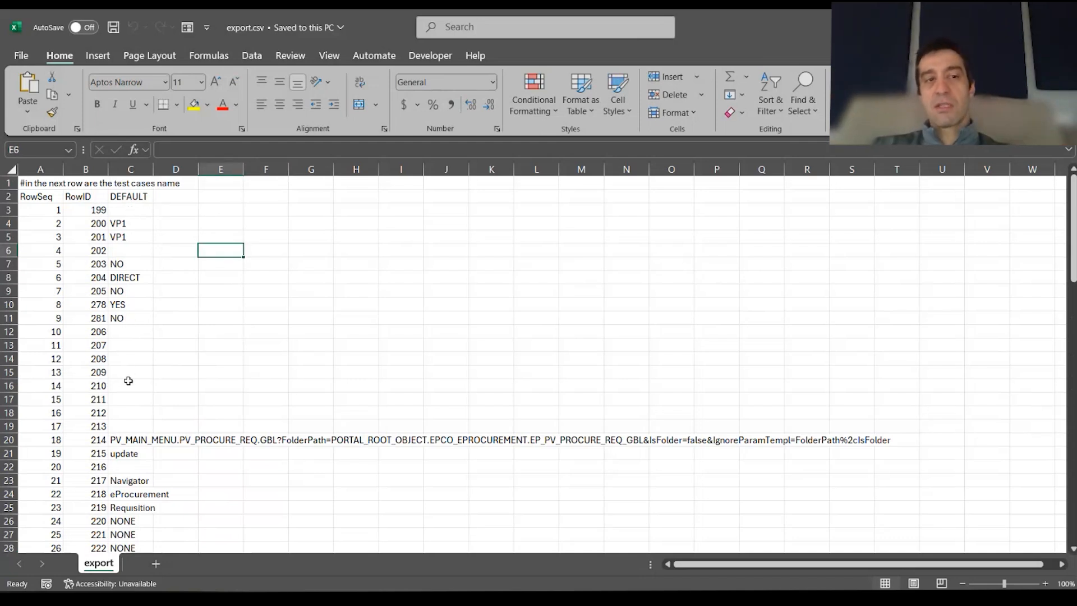
Change C43 from 65434.22 to 634.22 and enter 67 in C44
scroll(129, 381, "down", 9)
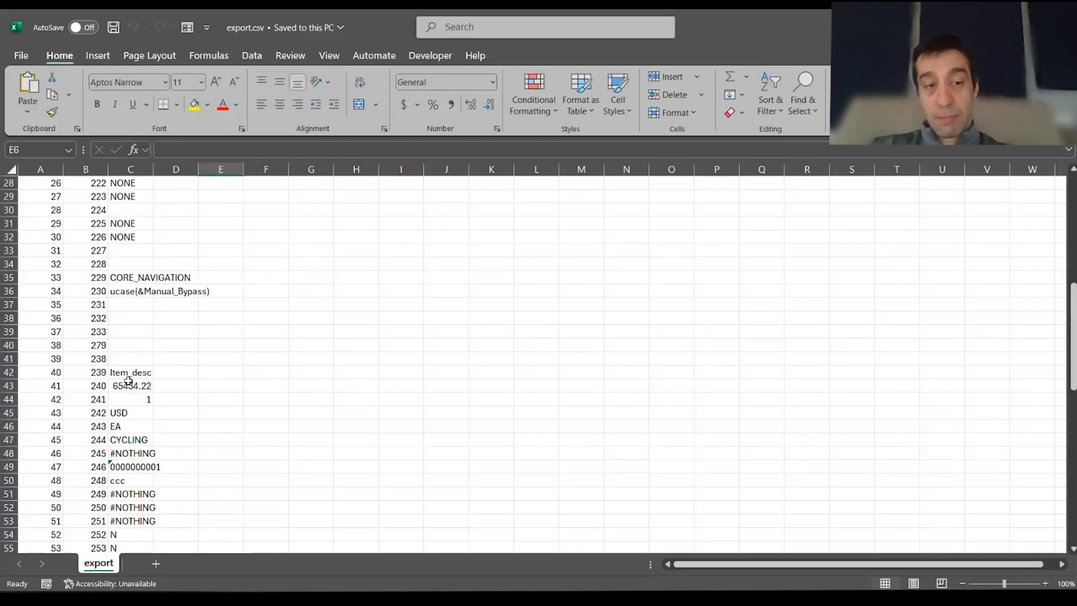
left_click(128, 386)
double_click(127, 386)
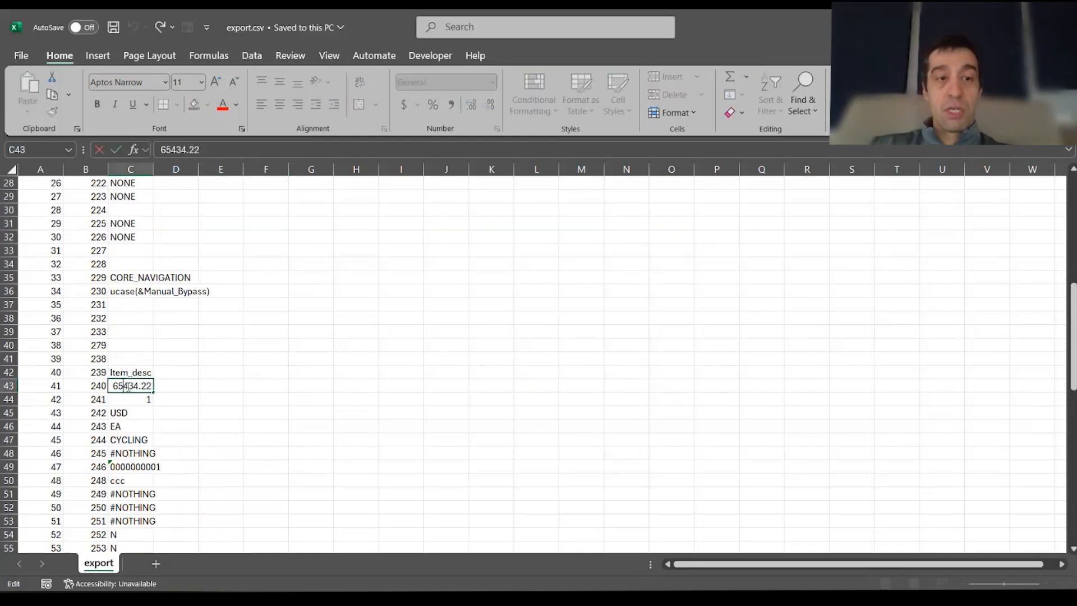
key("BackSpace")
key("BackSpace")
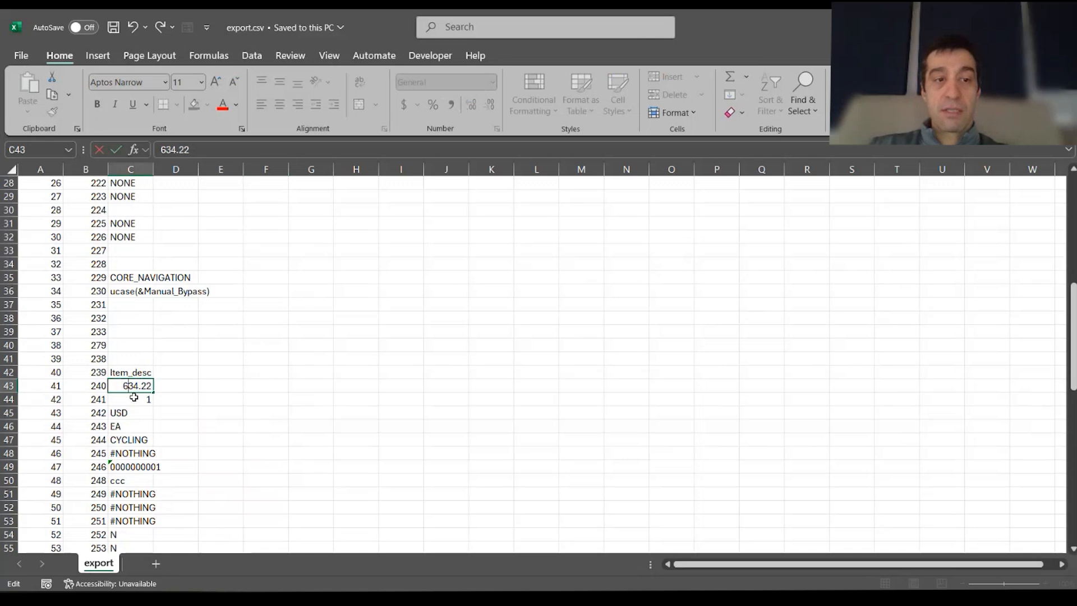
key("Return")
type("67")
left_click(204, 415)
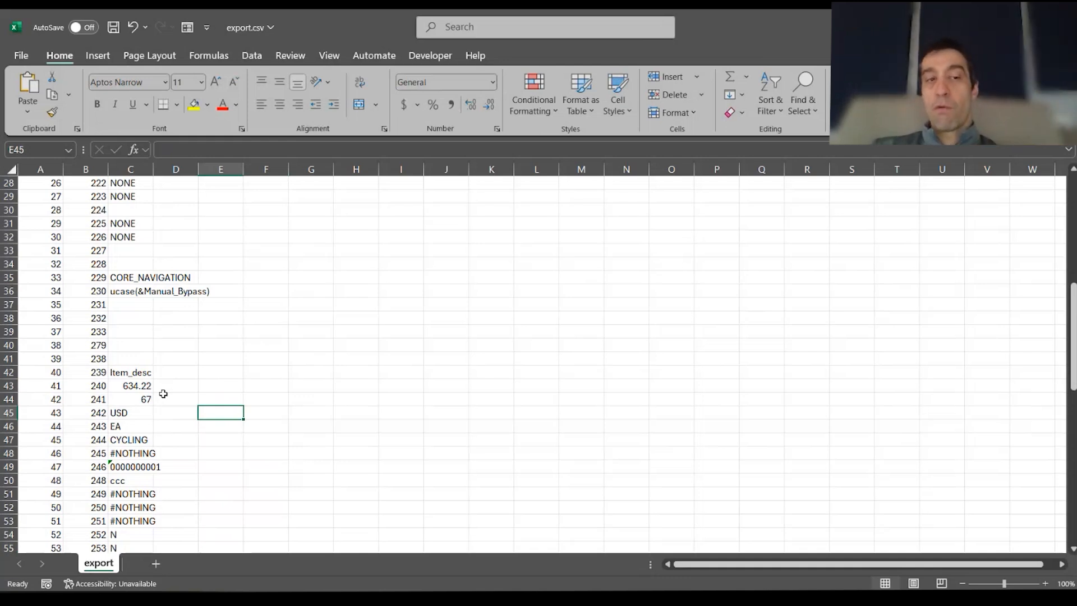
scroll(144, 411, "up", 7)
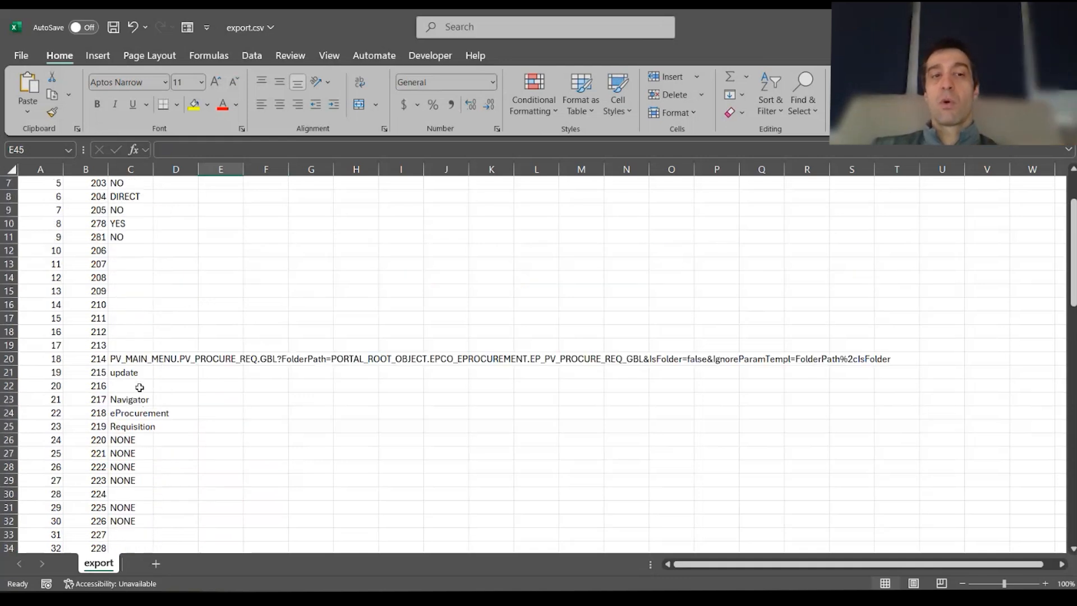
scroll(144, 412, "up", 2)
Enter TC_002 in D2 and AutoFill the names TC_003 through TC_013 across row 2 to O2
left_click(166, 196)
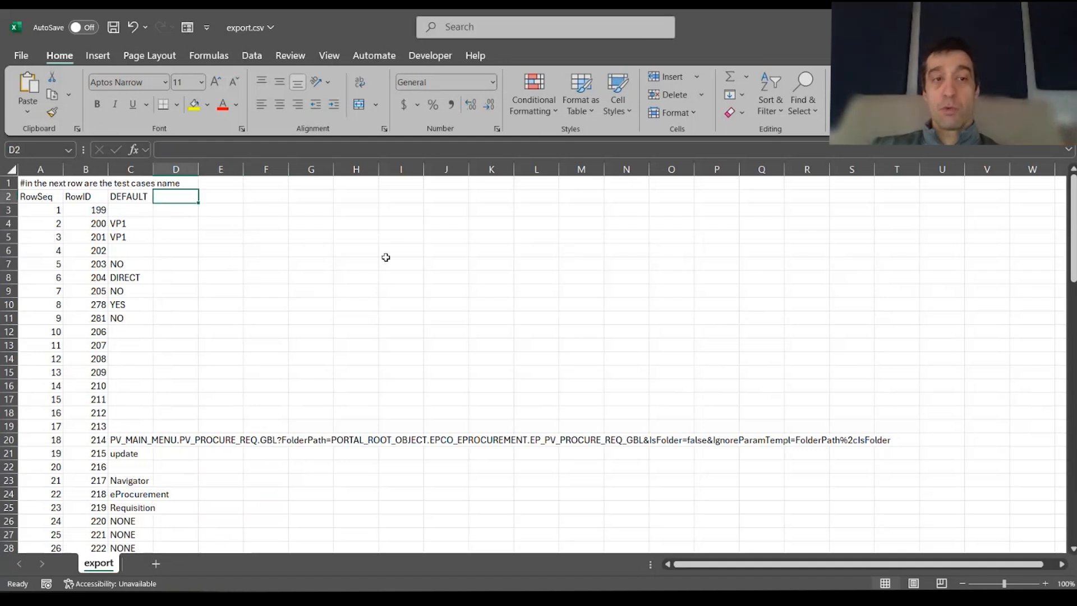
type("TC_00")
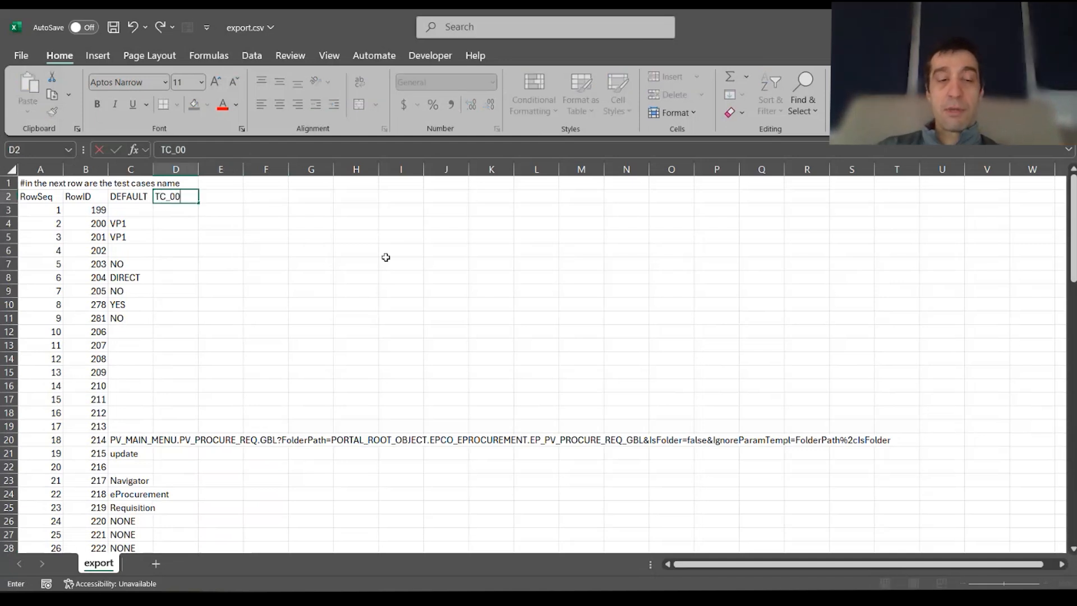
type("2")
left_click(386, 258)
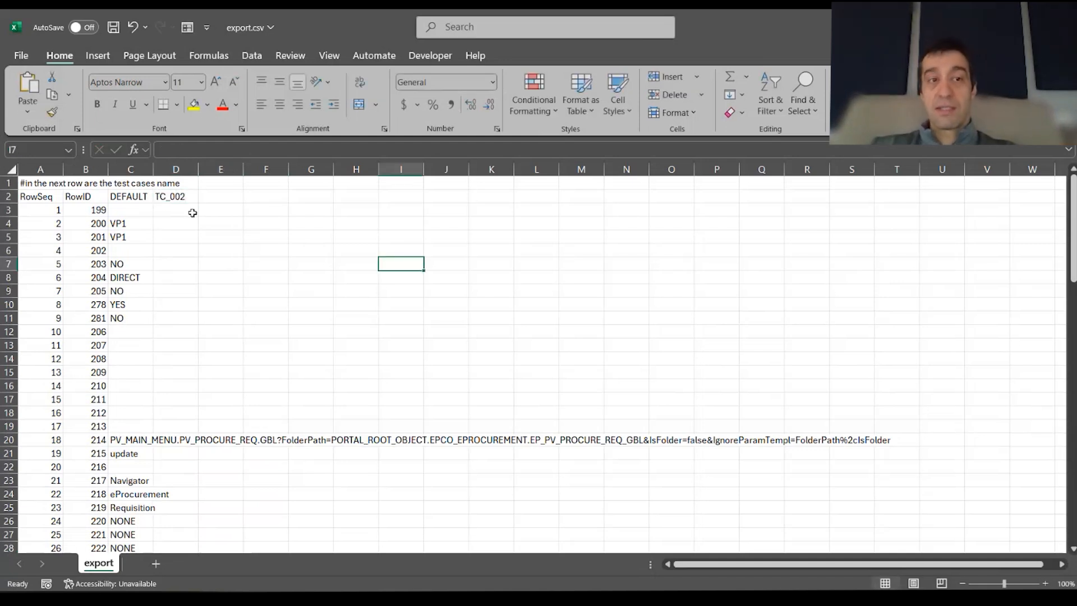
left_click(139, 196)
left_click_drag(139, 197, 183, 197)
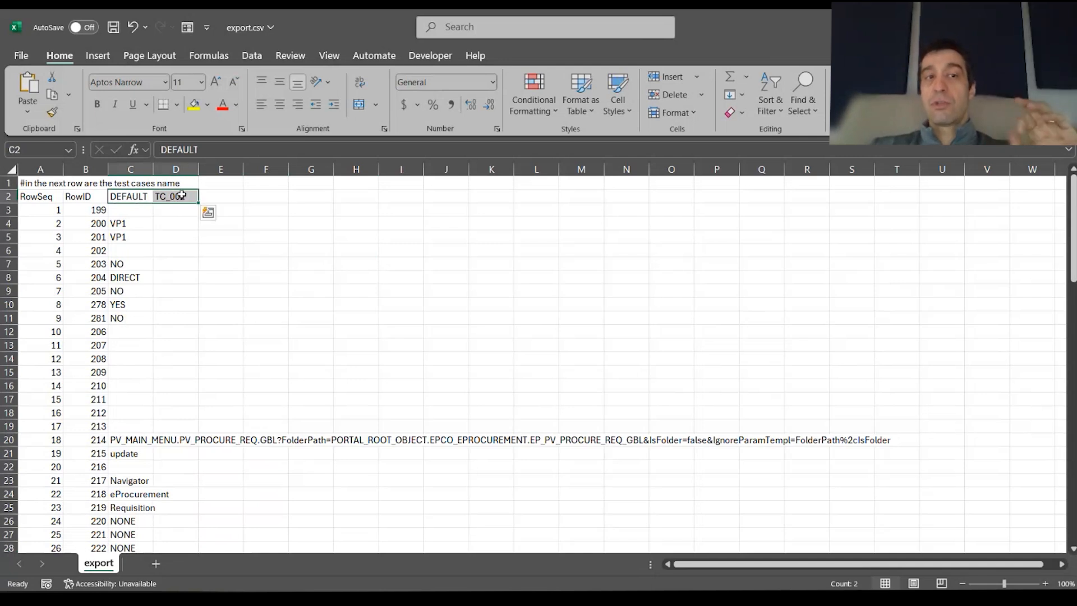
left_click(167, 198)
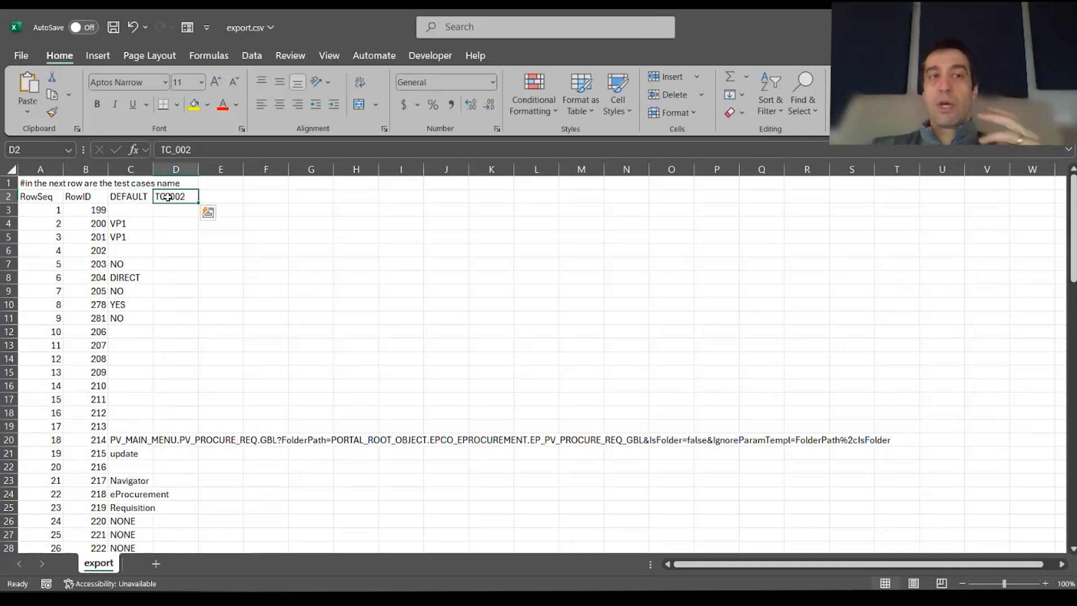
left_click_drag(196, 203, 679, 209)
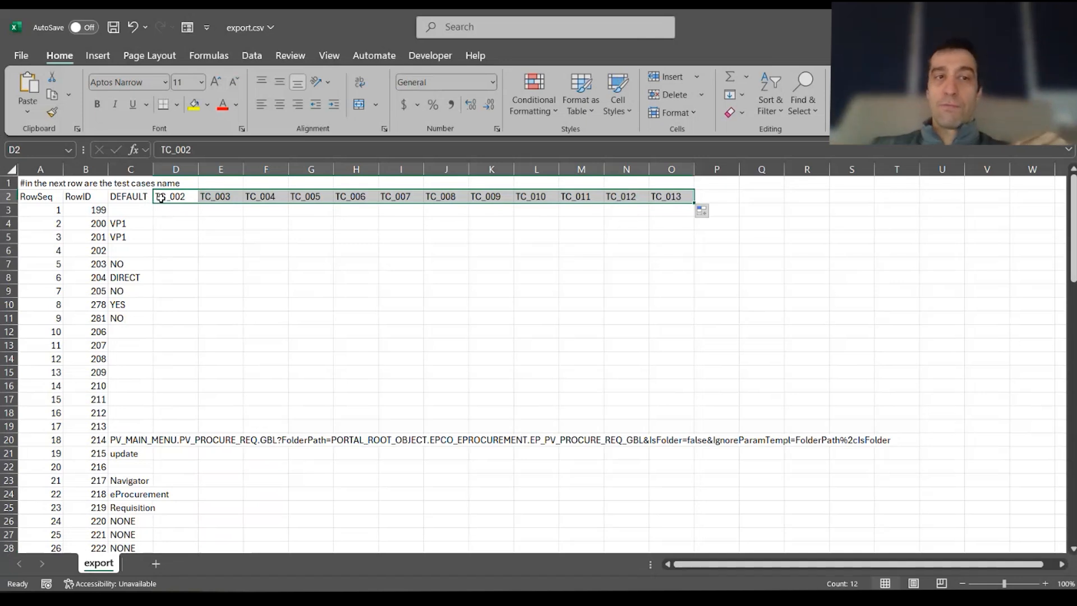
Correct the TC_003 name in E2 by refilling it from TC_002 and re-editing the cell
left_click(160, 195)
left_click(228, 197)
left_click_drag(200, 202, 235, 203)
left_click(231, 199)
double_click(231, 196)
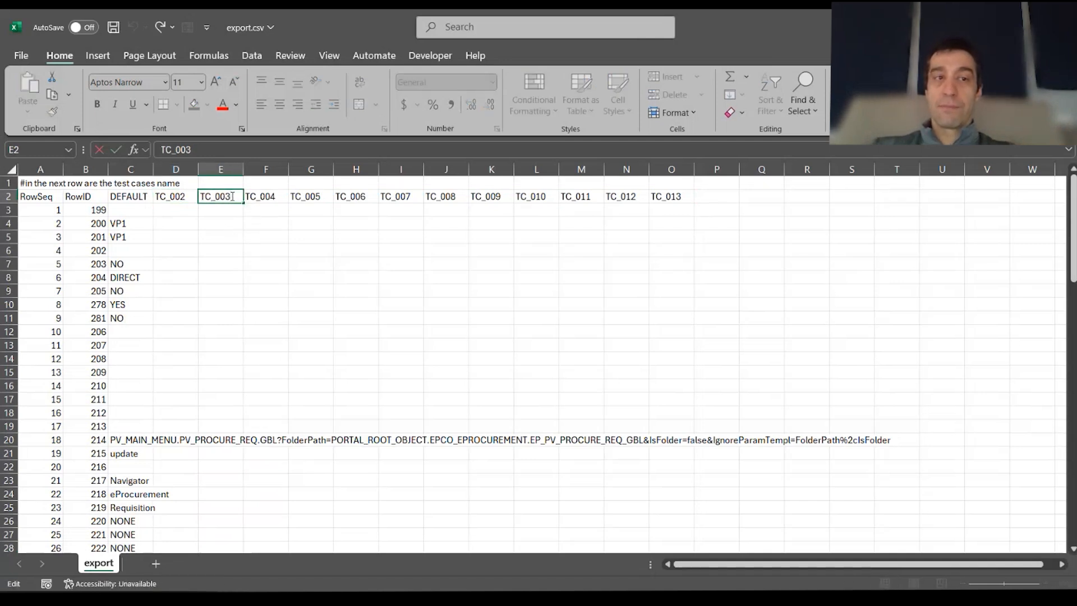
left_click(236, 232)
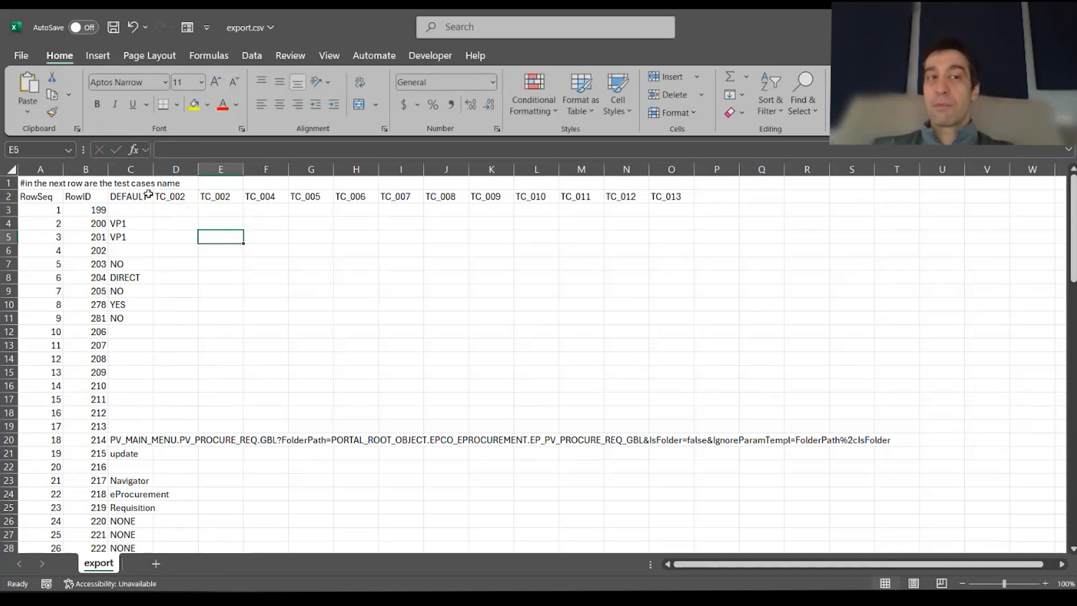
double_click(239, 197)
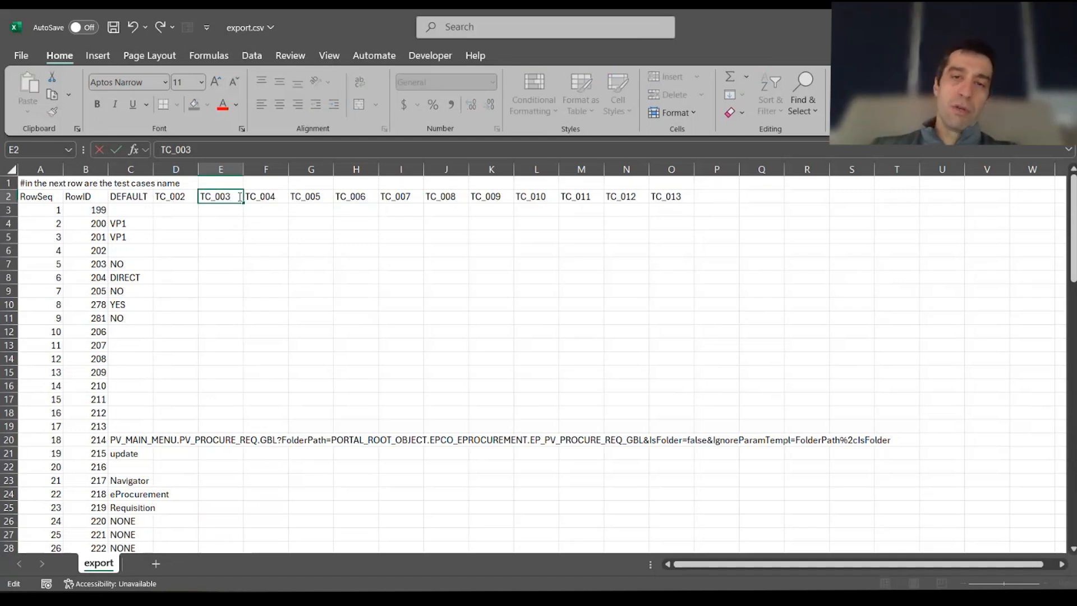
Verify the names TC_003–TC_011 across row 2 and select the DEFAULT values in column C
left_click_drag(172, 197, 664, 197)
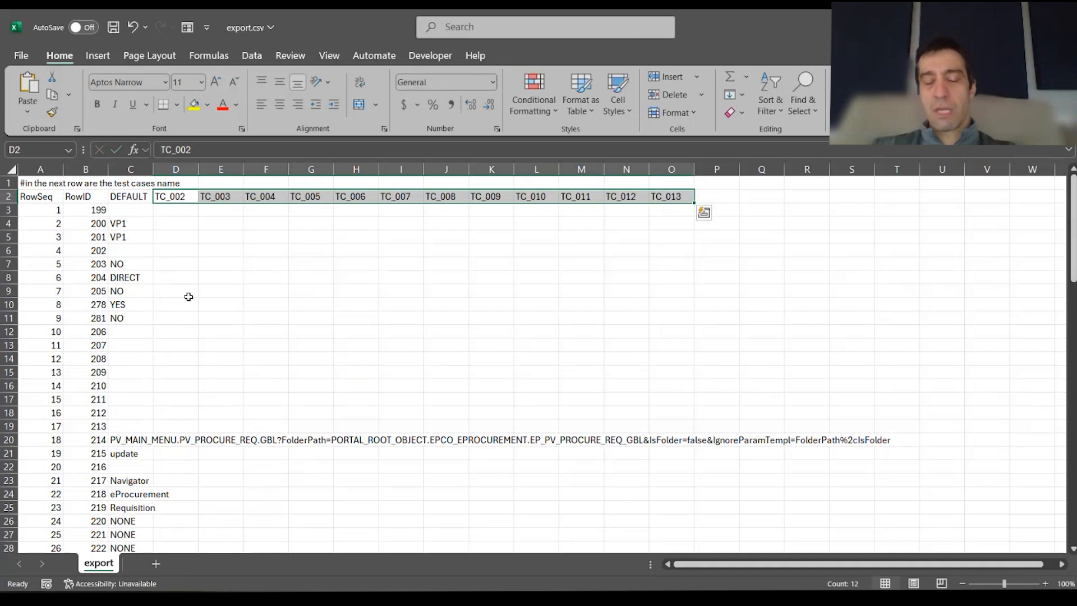
left_click(231, 195)
left_click(266, 198)
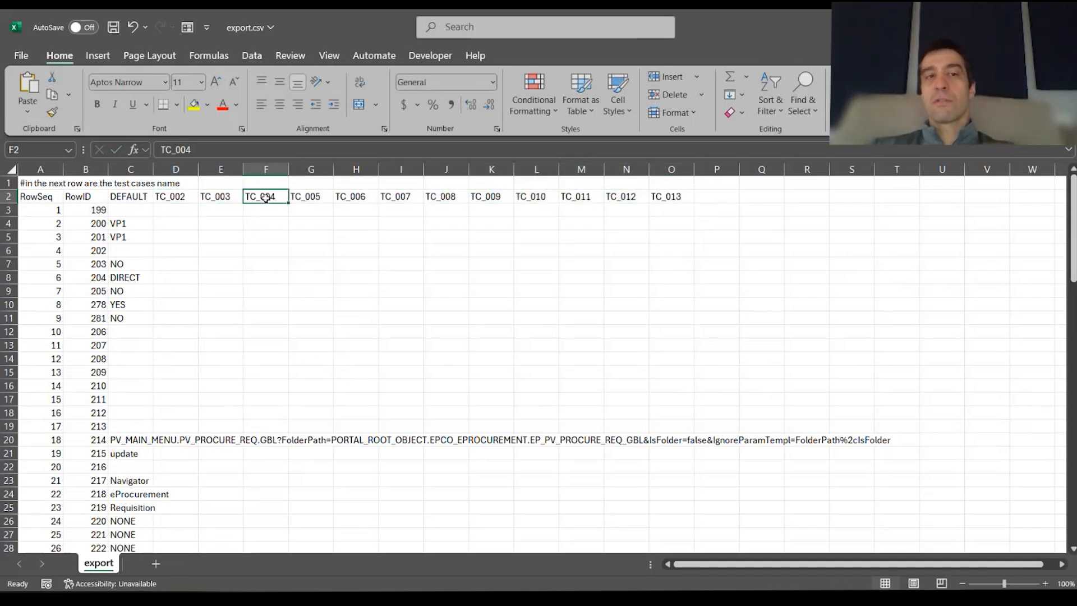
left_click(318, 197)
left_click(354, 195)
left_click(414, 195)
left_click(457, 193)
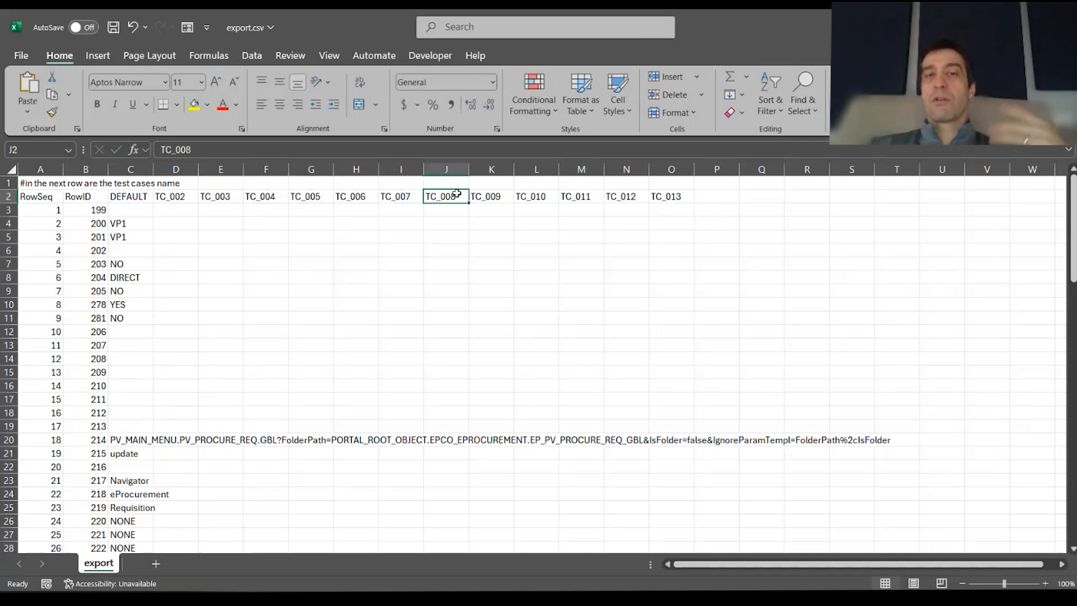
left_click(493, 197)
left_click(537, 198)
left_click(593, 196)
left_click(147, 197)
left_click_drag(168, 199, 740, 191)
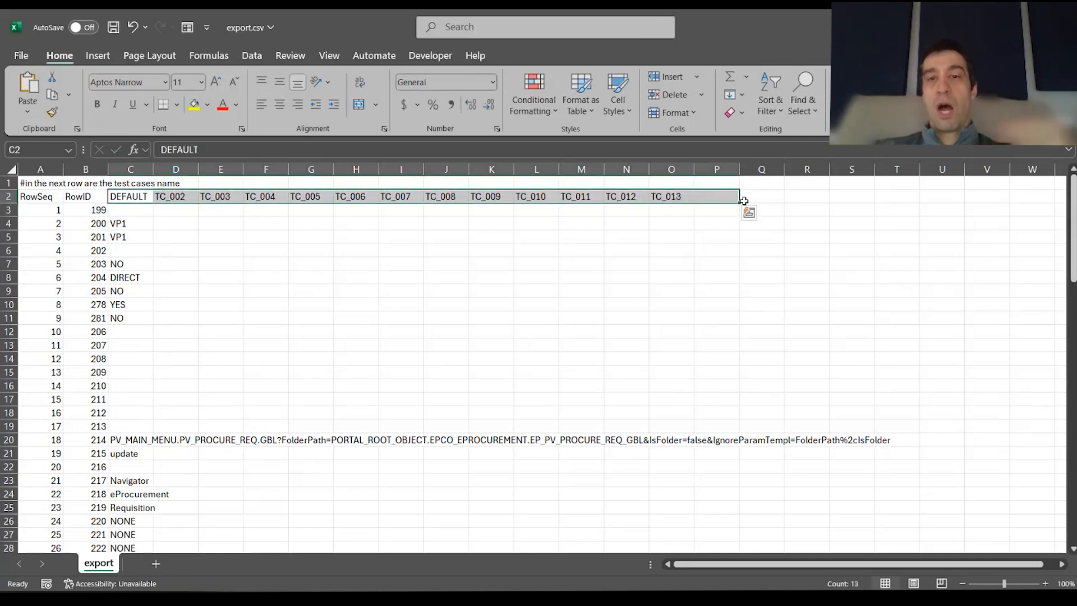
left_click_drag(116, 223, 831, 457)
Extend the test case names in row 2 from TC_013 through TC_016
scroll(785, 365, "up", 5)
scroll(786, 365, "up", 18)
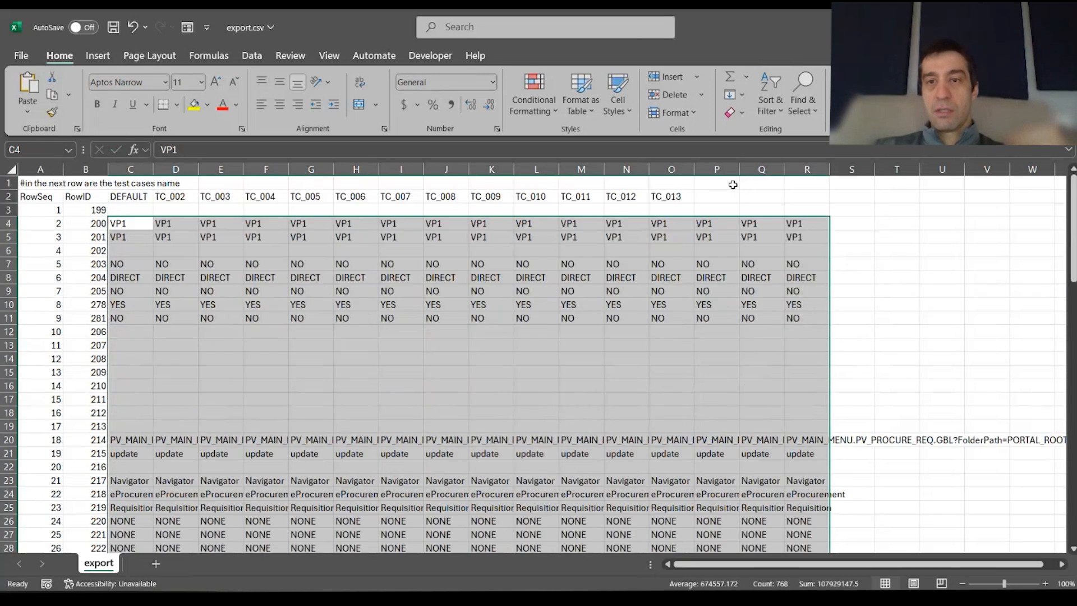
left_click(680, 196)
left_click_drag(694, 203, 833, 211)
left_click(862, 308)
Set D43 to 700 and fill row 43 as a series from 634.22 up to 1620.92
scroll(356, 271, "down", 9)
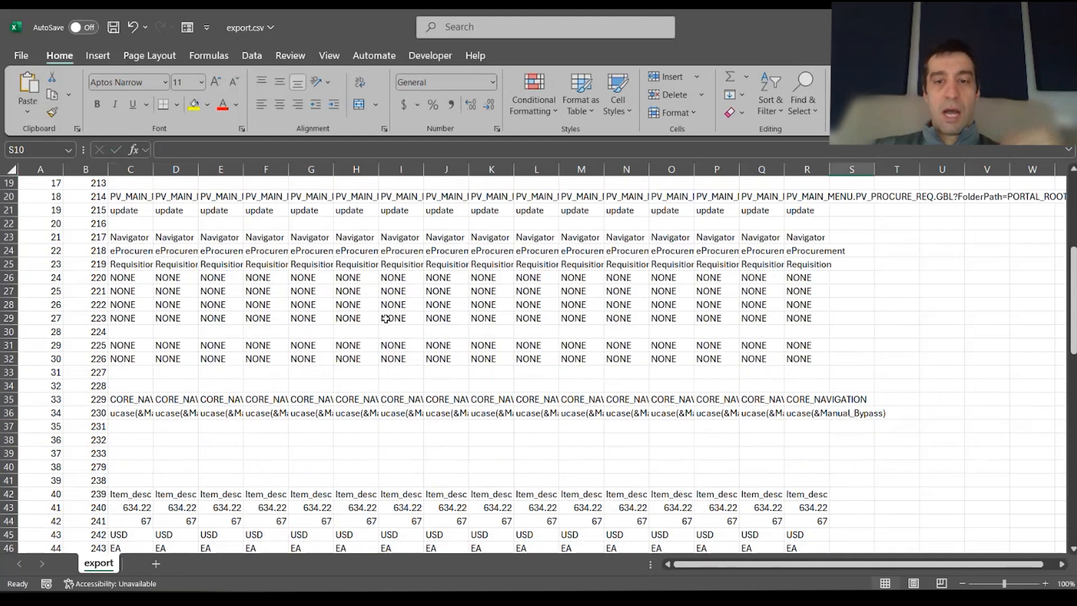
left_click(139, 387)
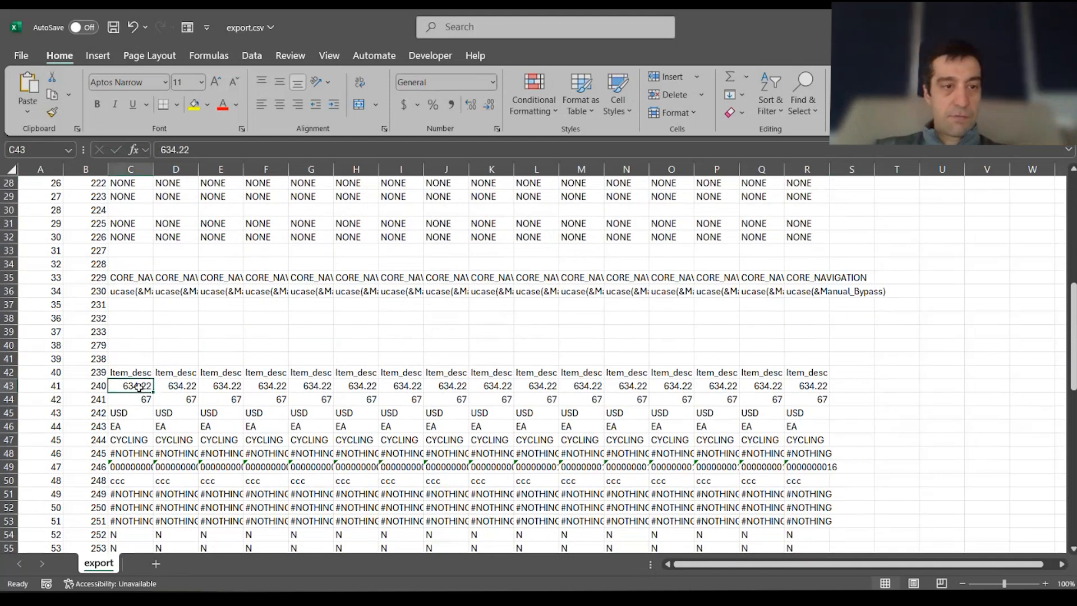
left_click(177, 386)
type("700")
double_click(203, 466)
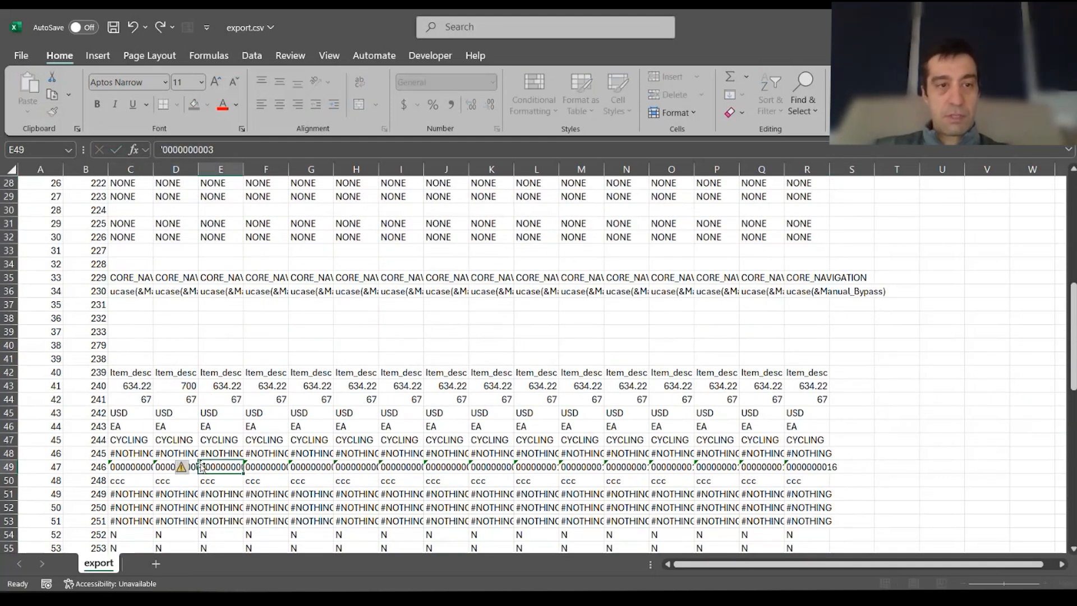
key("Escape")
left_click_drag(137, 385, 827, 393)
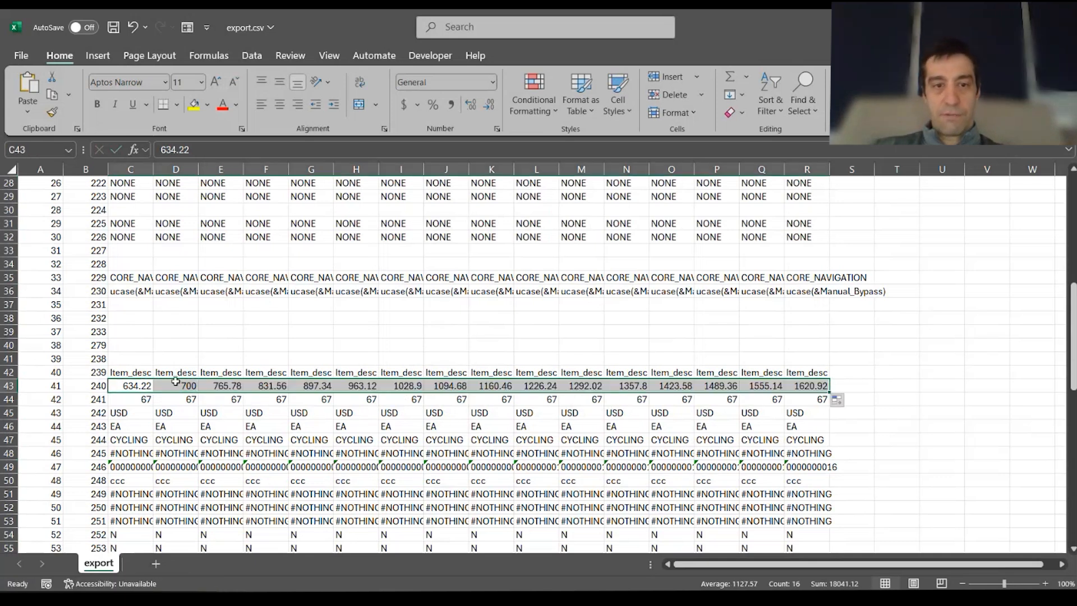
Set D44 to 77 and fill row 44 quantities as a series from 67 to 217
left_click(178, 399)
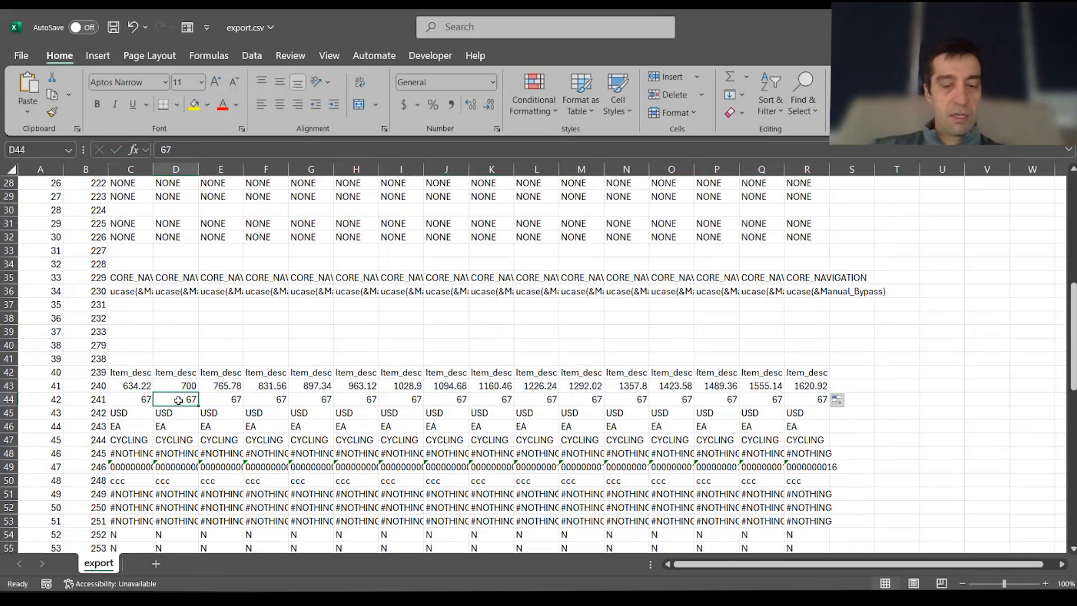
type("77")
key("Return")
left_click_drag(140, 399, 820, 405)
left_click(904, 443)
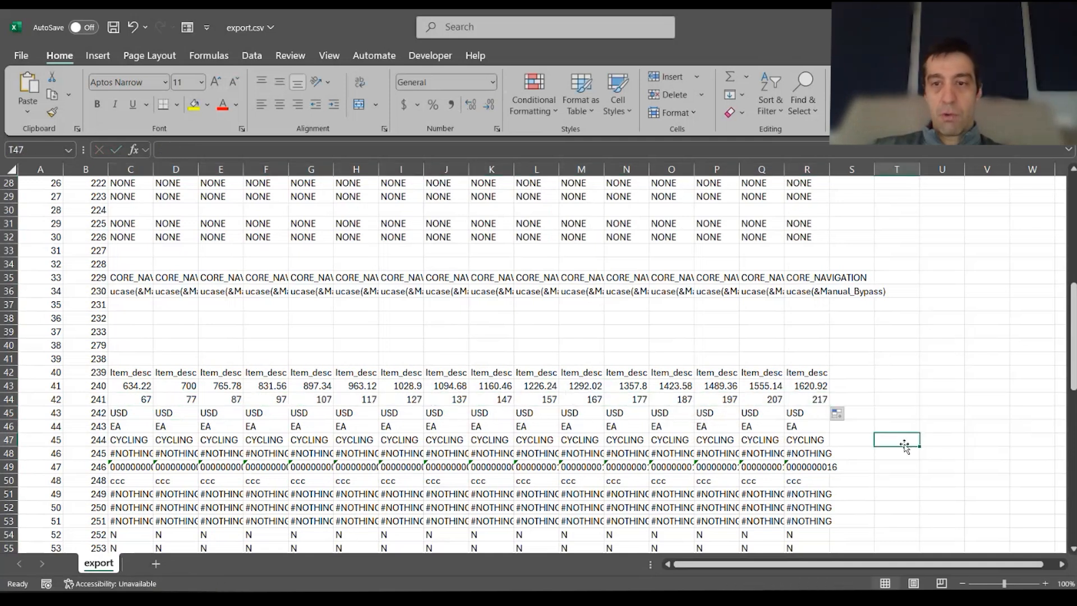
Scroll down to review the CYCLING entries in row 47 and the rows below
scroll(179, 392, "down", 1)
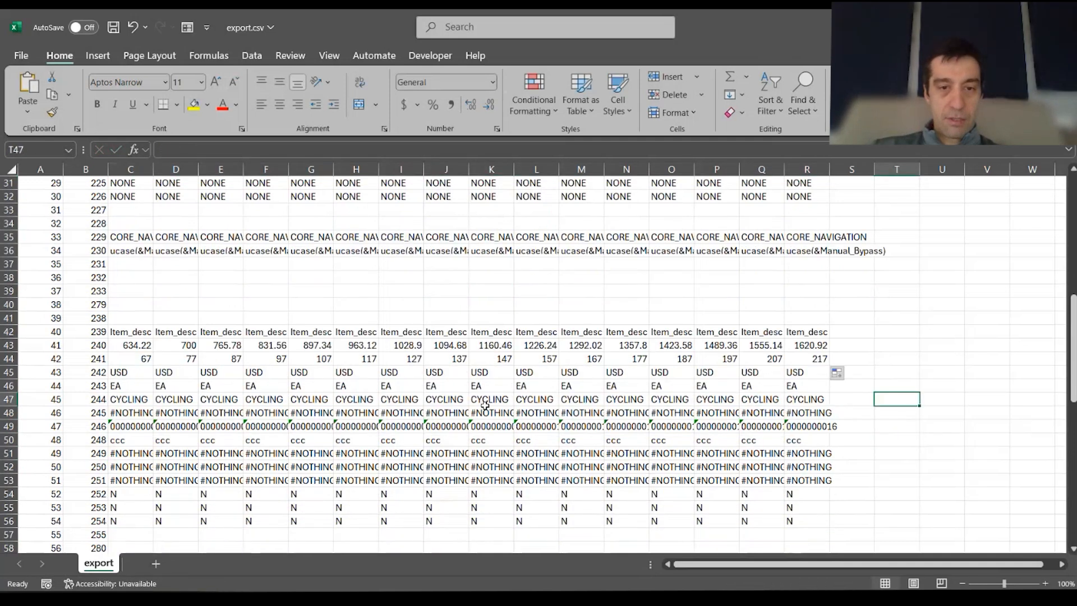
scroll(172, 382, "down", 1)
left_click(141, 360)
left_click(188, 360)
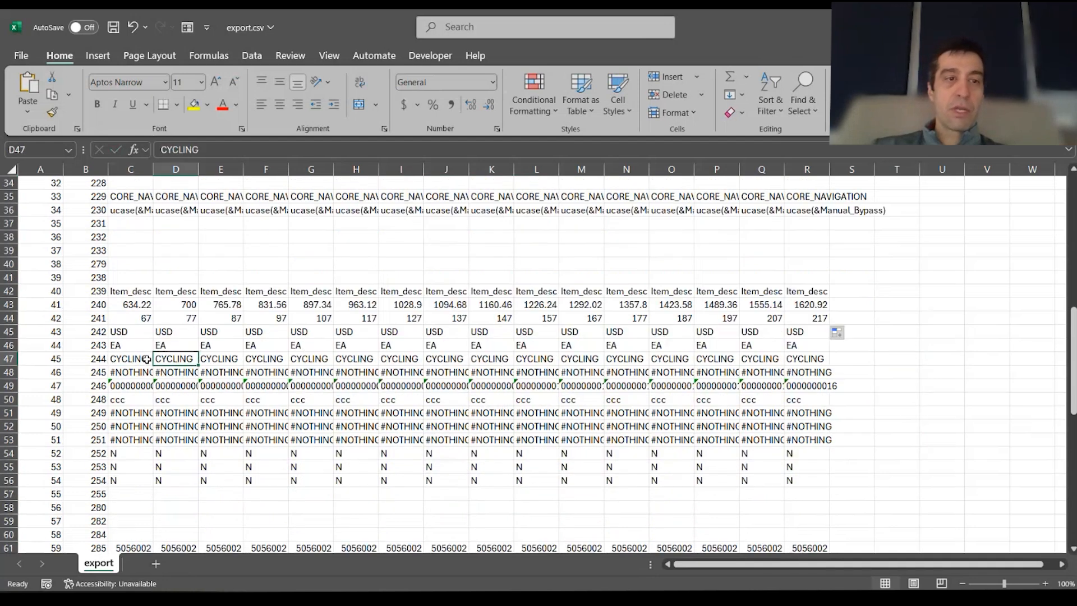
scroll(538, 401, "down", 2)
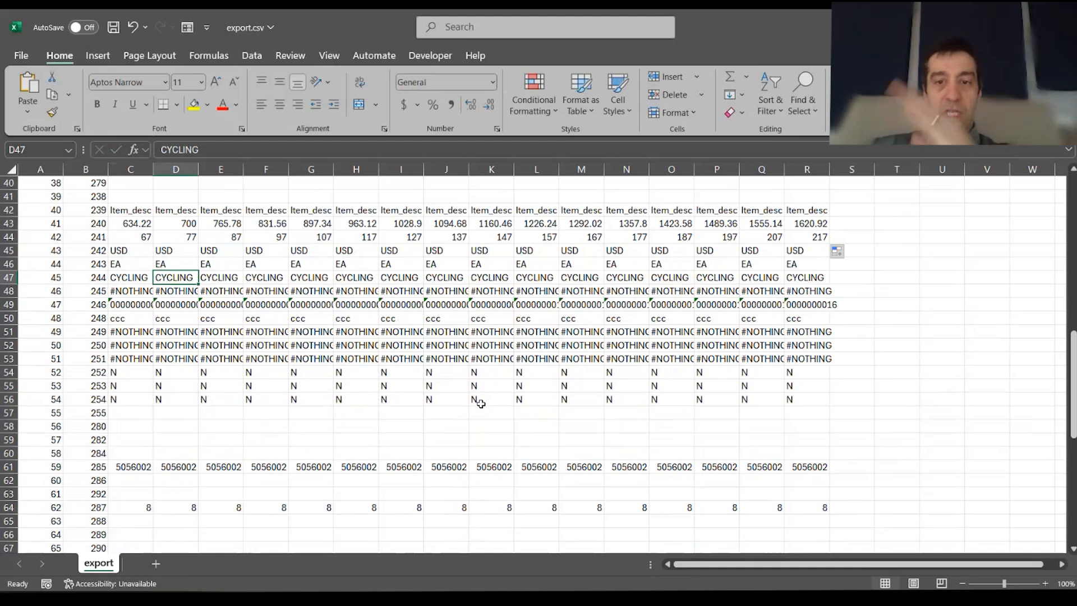
scroll(258, 486, "down", 6)
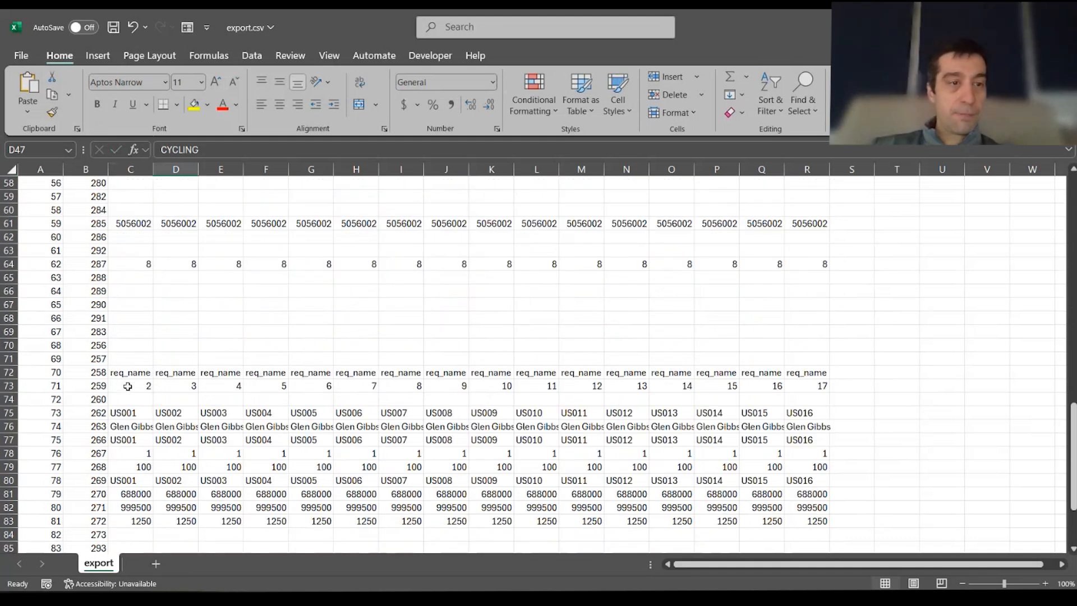
Fill row 80 with US001 in every test case column from DEFAULT through TC_016
left_click_drag(147, 416, 825, 418)
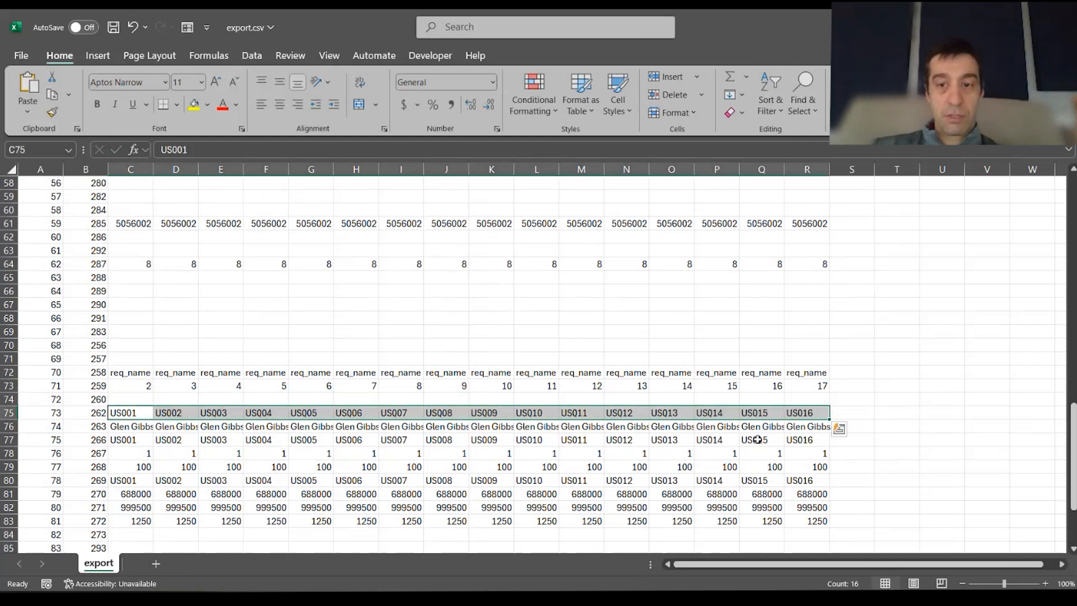
left_click_drag(137, 497, 830, 524)
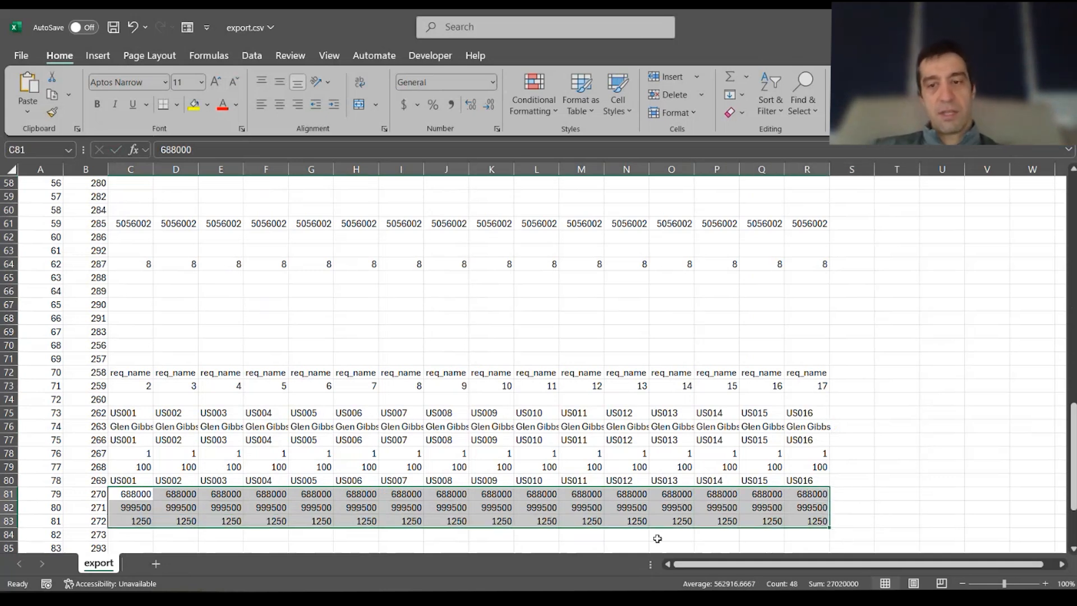
left_click(122, 480)
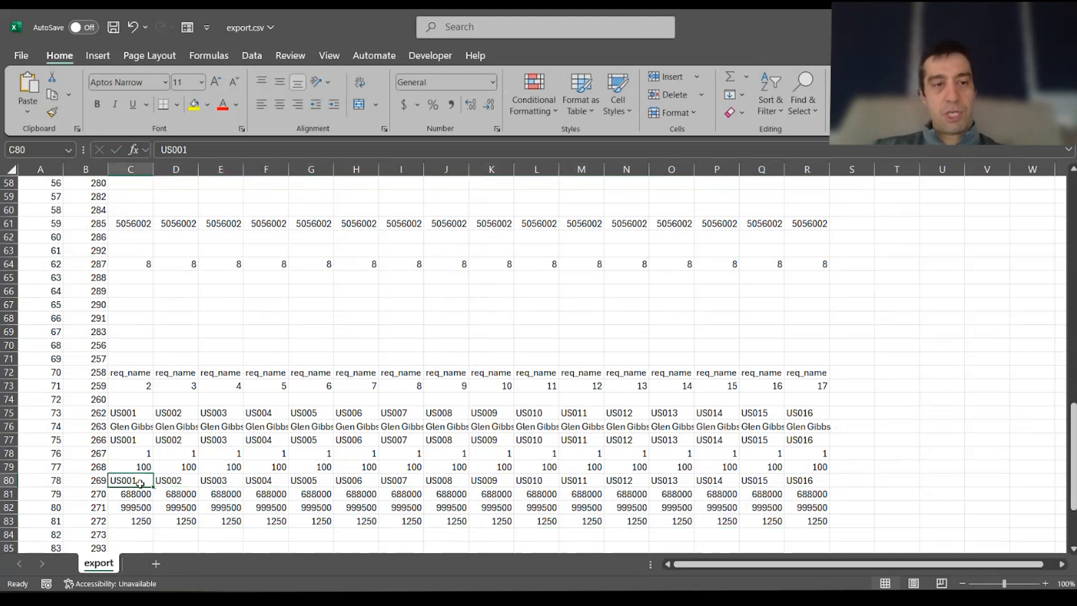
key("ctrl+c")
key("Right")
key("ctrl+v")
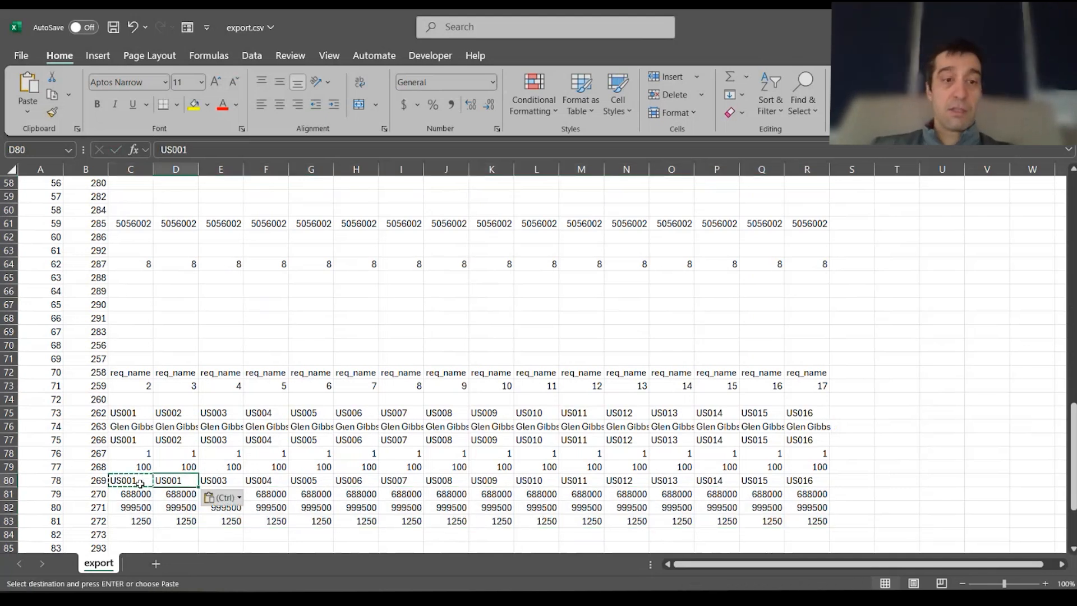
left_click_drag(140, 483, 830, 482)
key("ctrl+c")
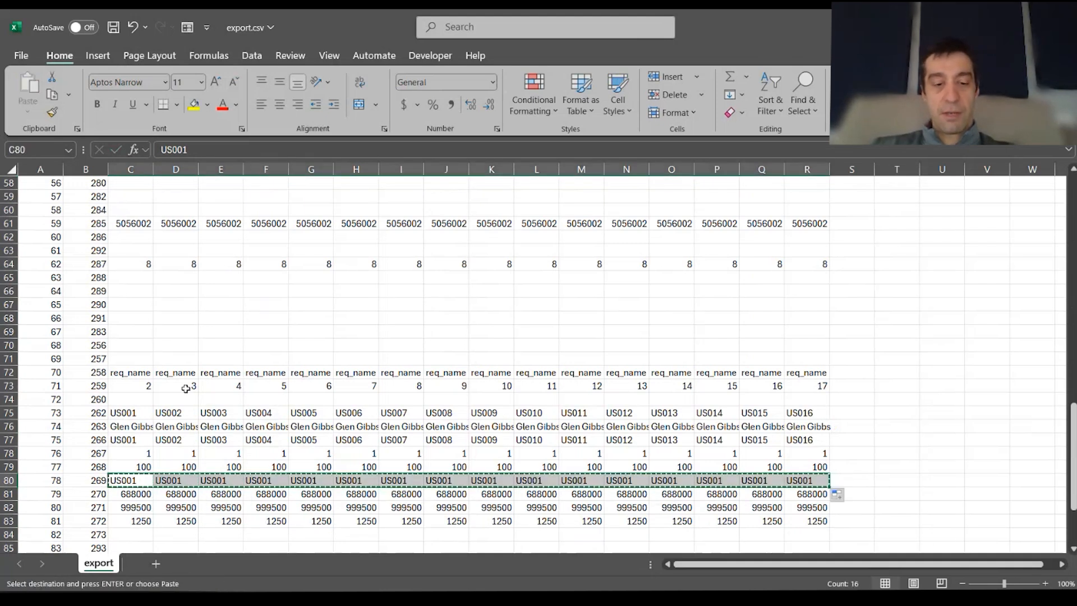
Paste the US001 row into rows 75 and 77, replacing the US001–US016 series
left_click(140, 414)
key("ctrl+v")
left_click(135, 436)
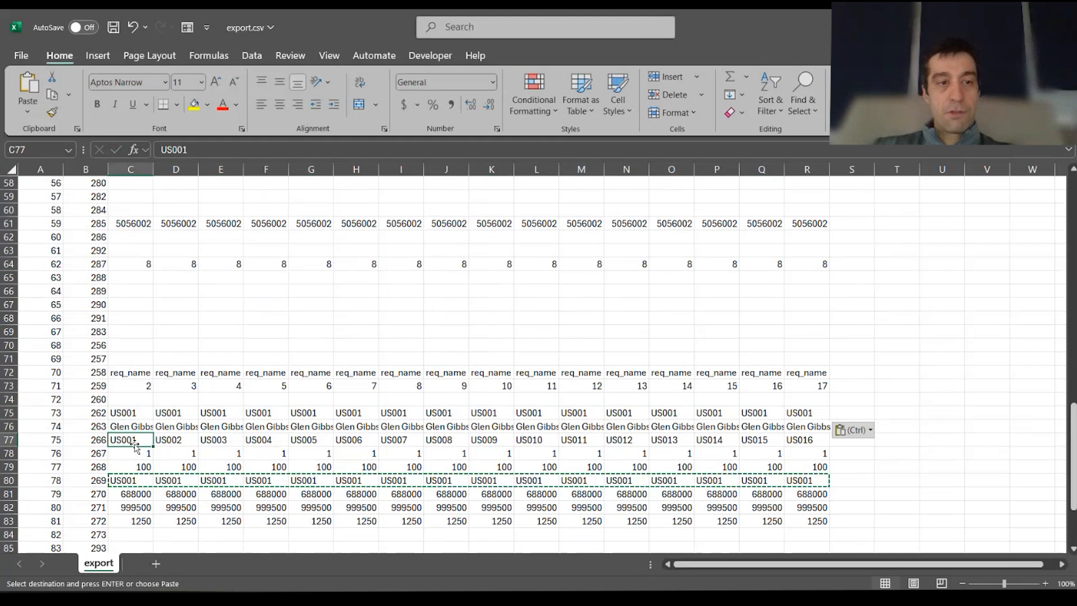
key("ctrl+v")
left_click(924, 411)
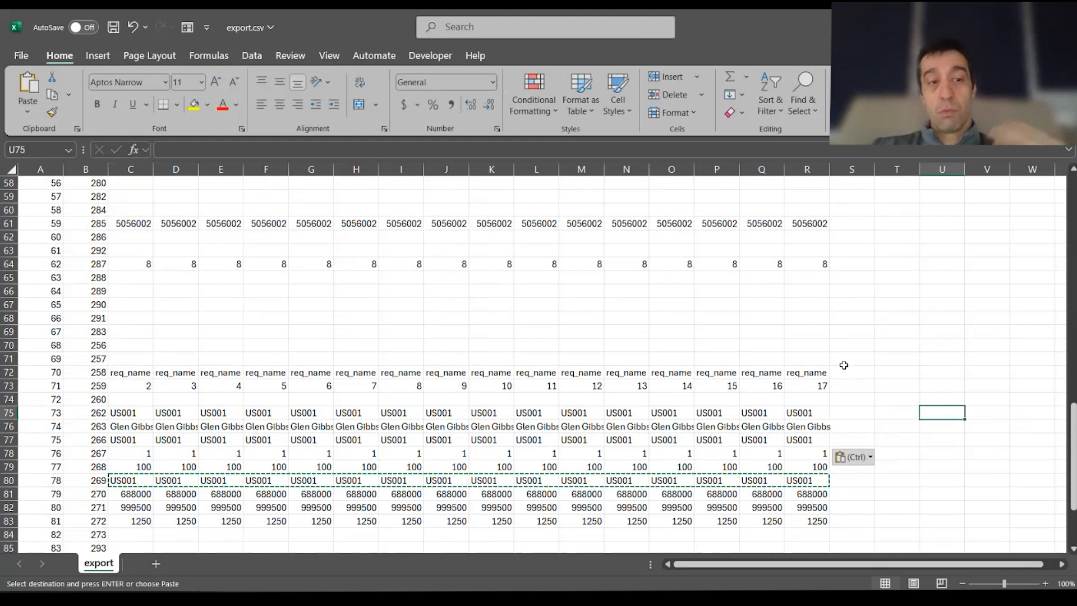
scroll(844, 365, "up", 10)
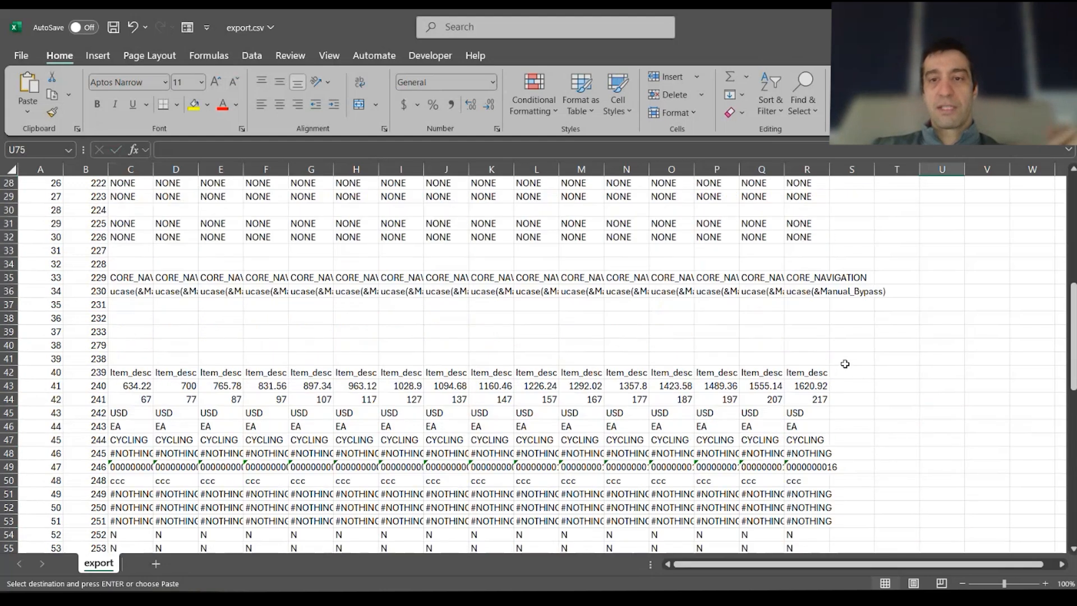
scroll(845, 364, "up", 9)
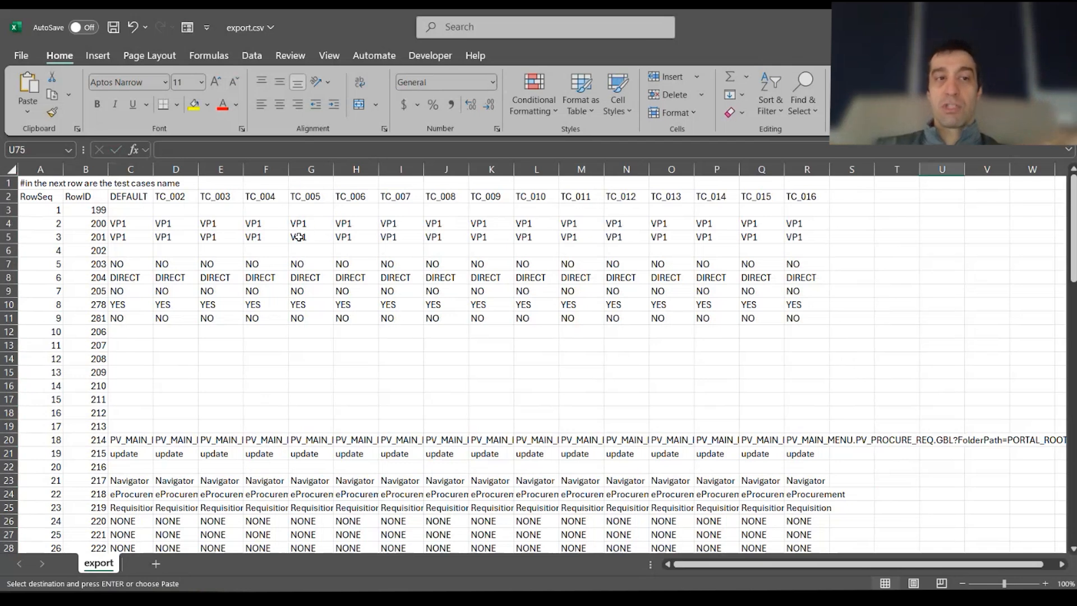
Enter two different user IDs in D4 and E4 for TC_002 and TC_003
left_click(168, 223)
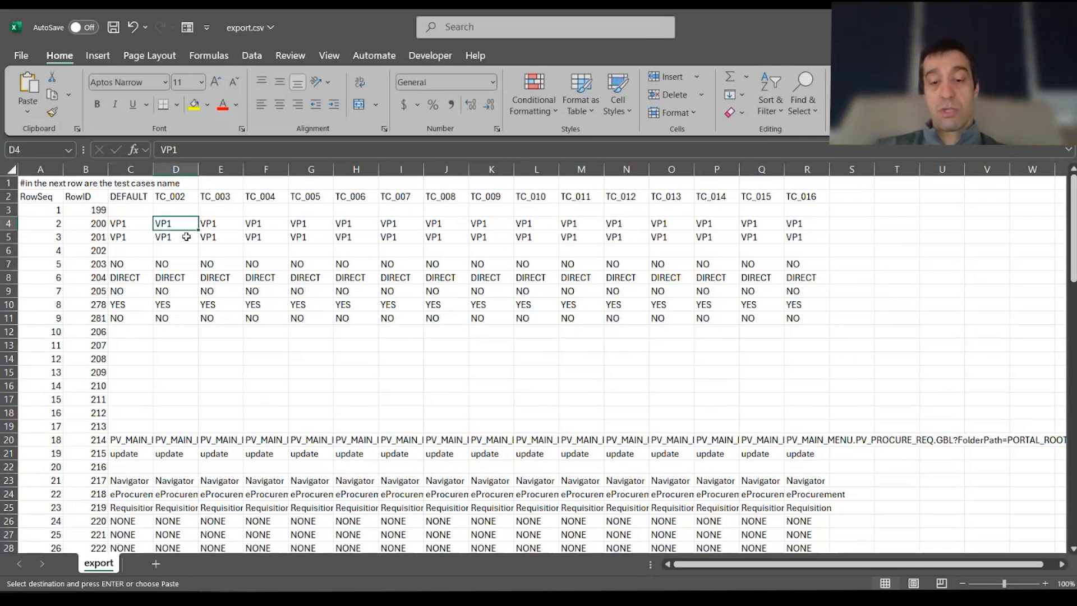
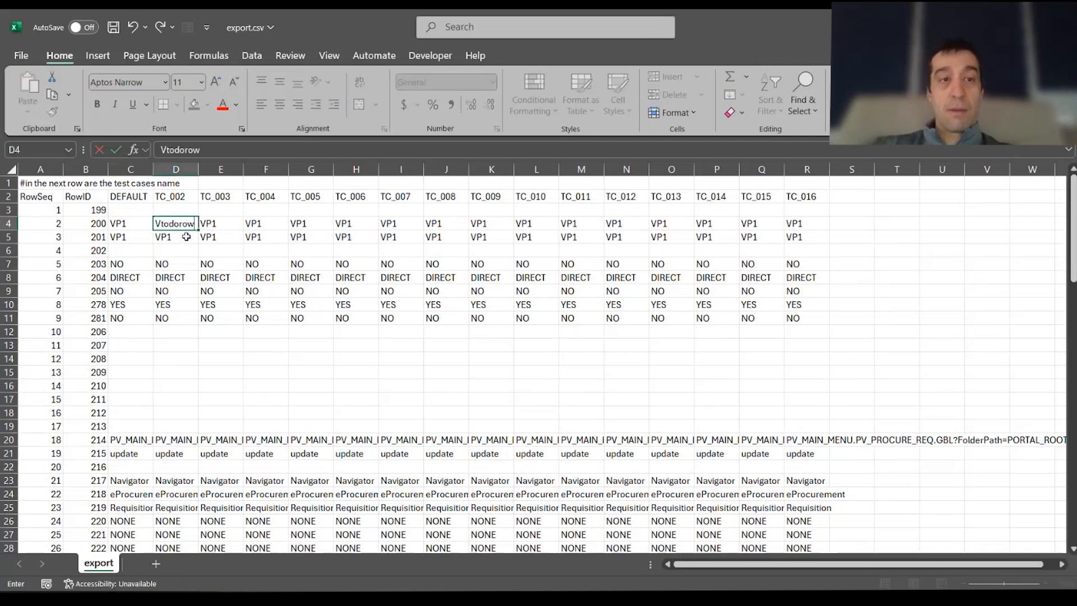
left_click(212, 224)
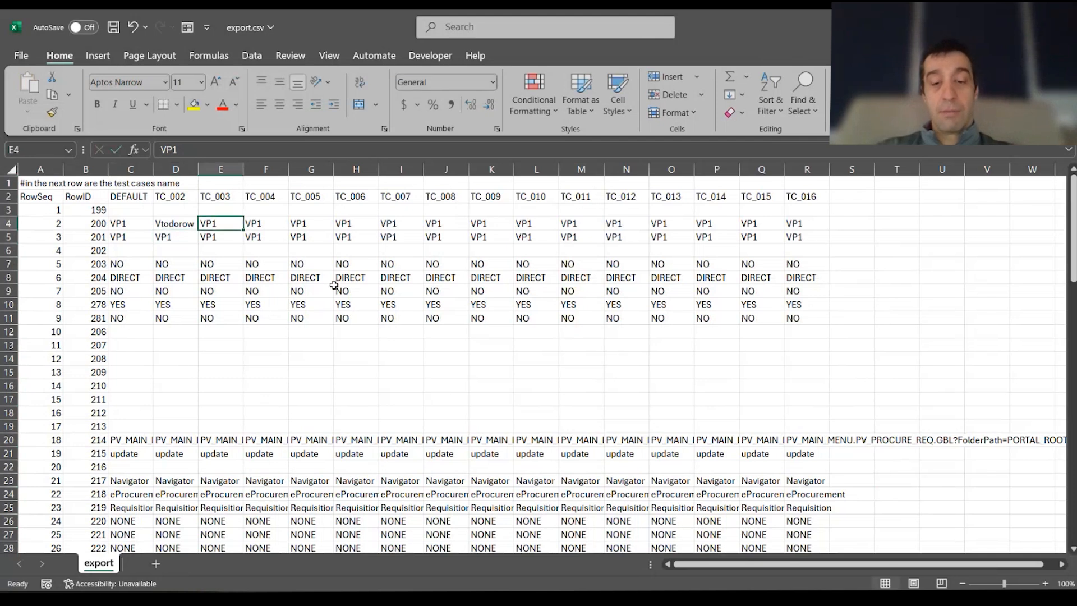
type("JOHND")
left_click(188, 223)
Copy the user ID pair into H4:I4, L4:M4 and O4:P4 for TC_006, TC_010 and TC_013
left_click_drag(188, 223, 212, 223)
key("ctrl+c")
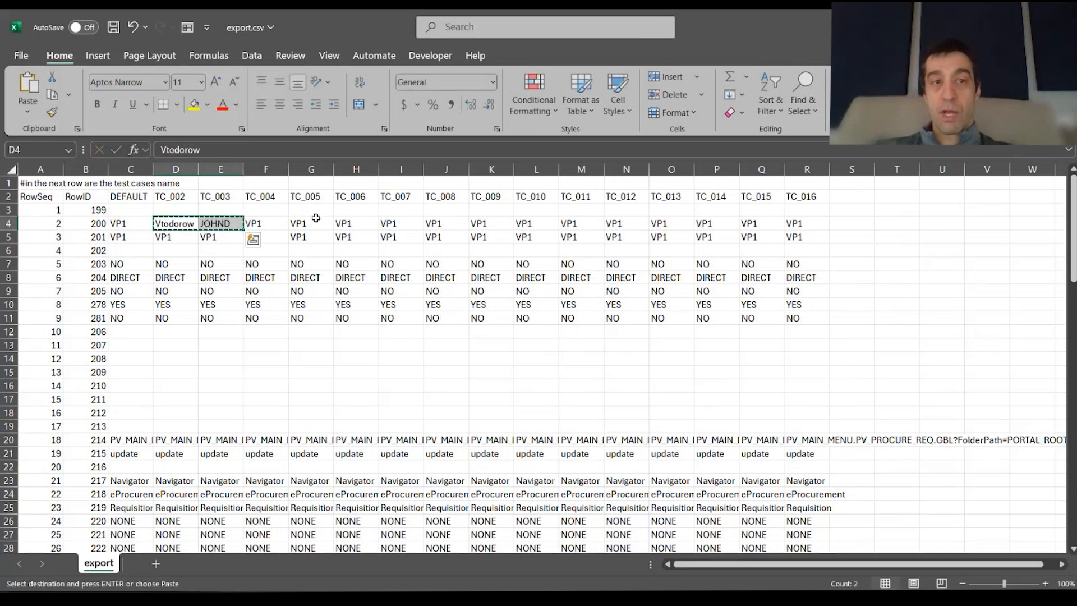
left_click(357, 222)
key("ctrl+v")
left_click(522, 223)
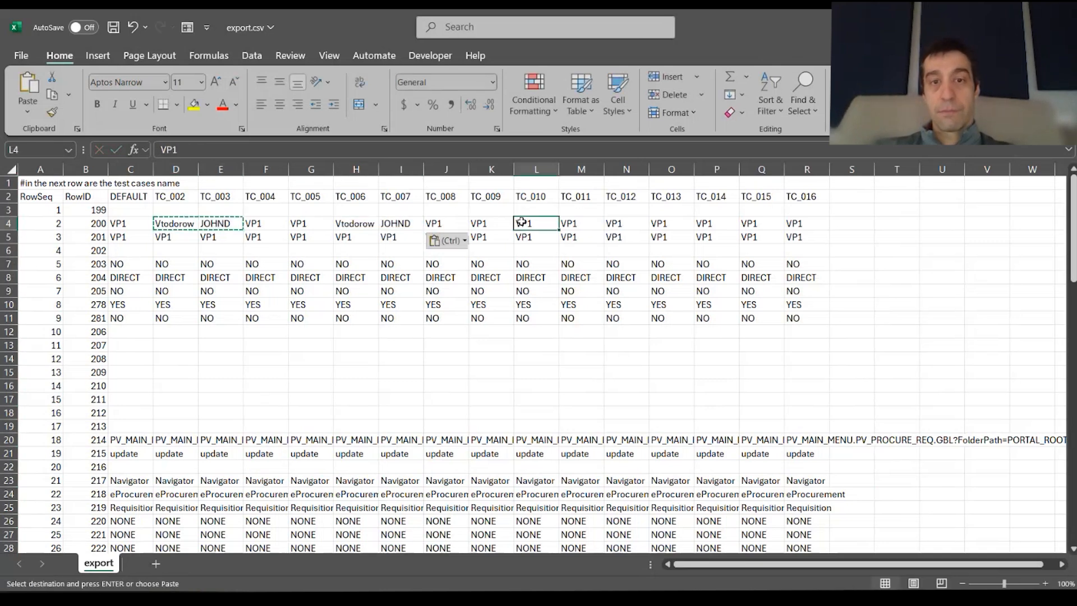
key("ctrl+v")
left_click(662, 224)
key("ctrl+v")
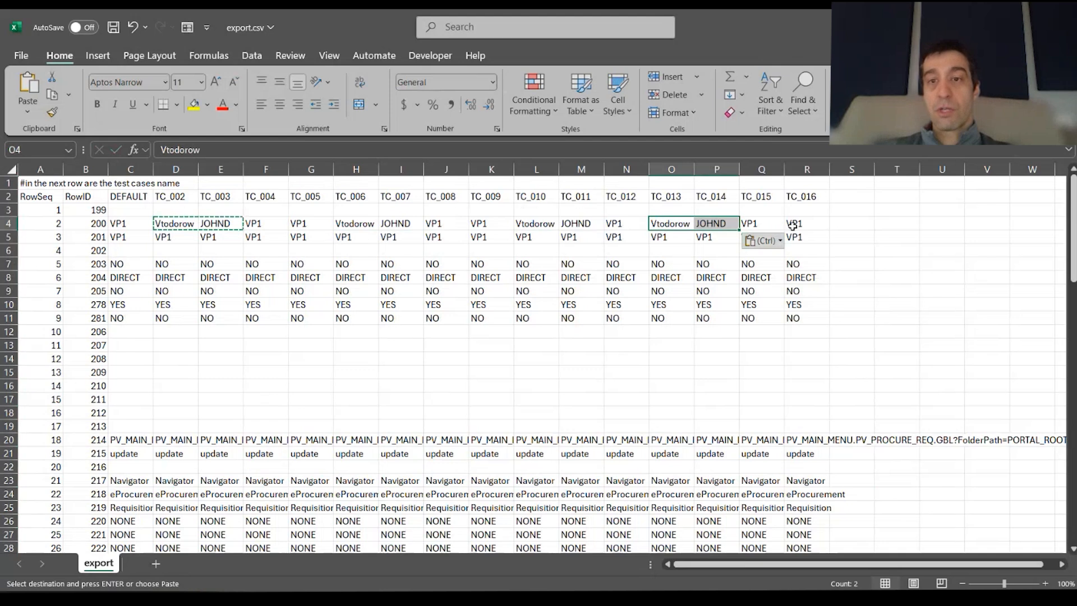
left_click(564, 397)
left_click(336, 371)
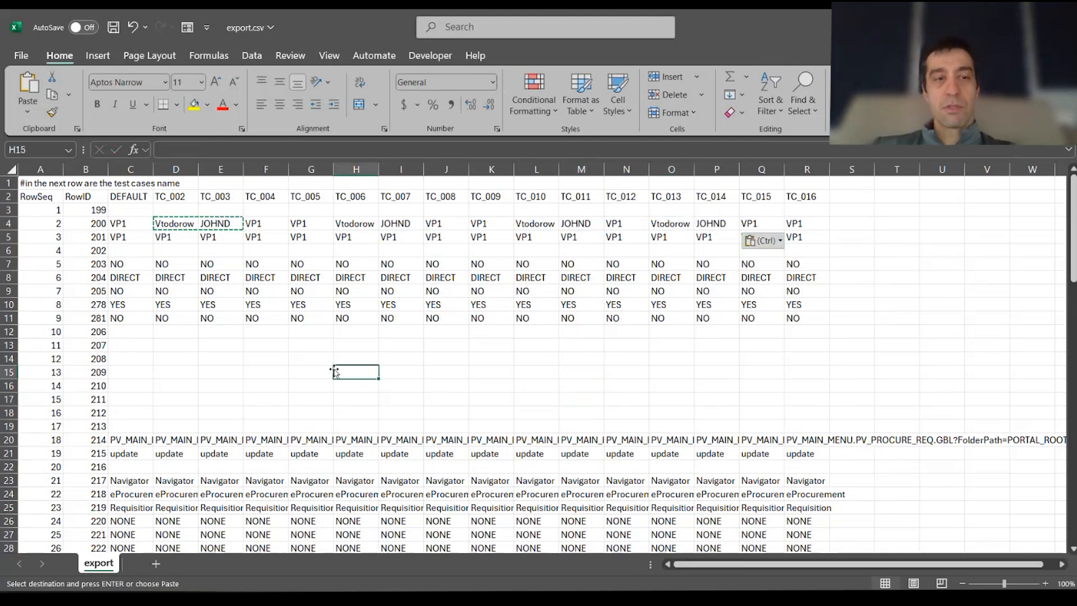
left_click_drag(165, 197, 805, 196)
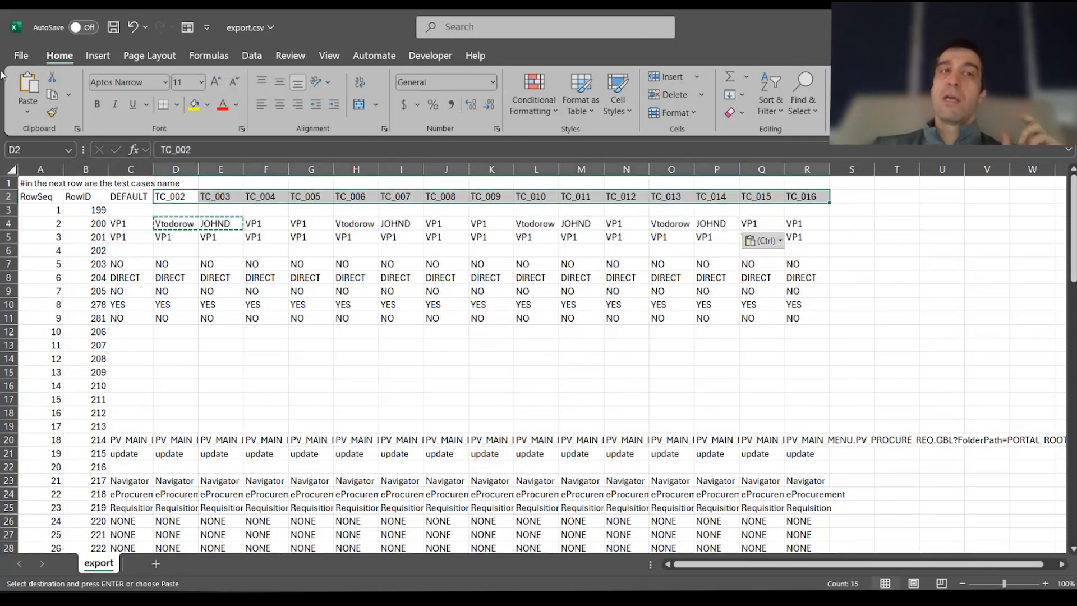
left_click(22, 55)
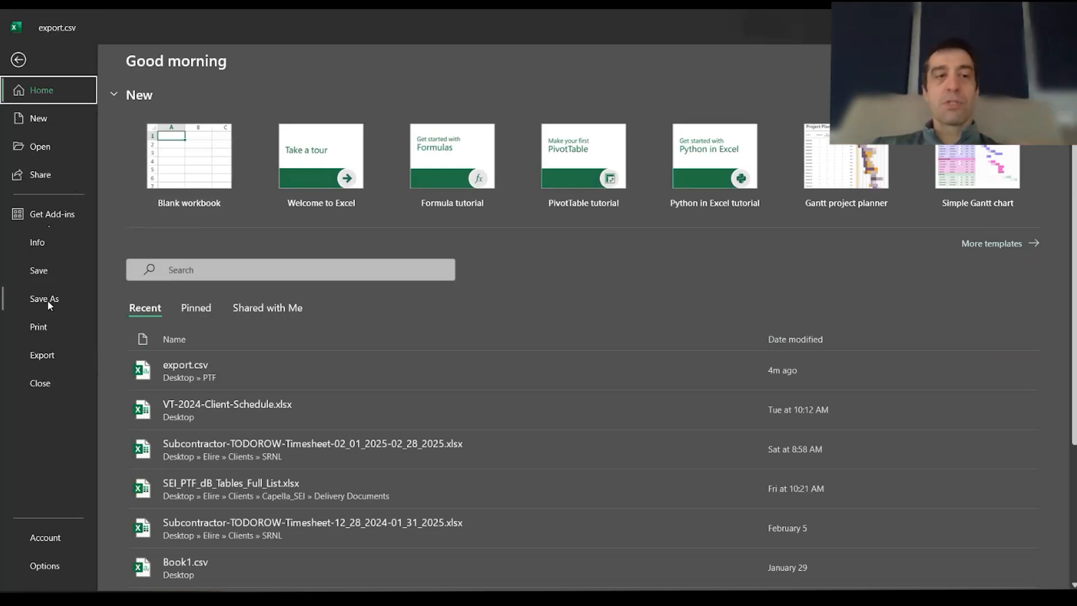
Save the sheet as import.csv in CSV (Comma delimited) format in the Desktop\PTF folder
left_click(25, 303)
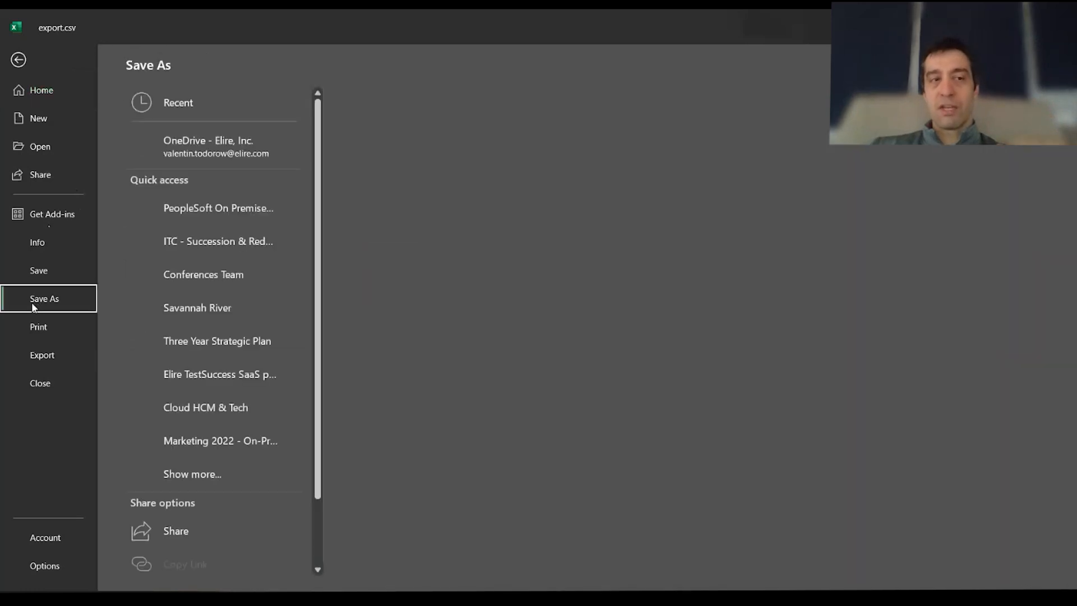
left_click(385, 115)
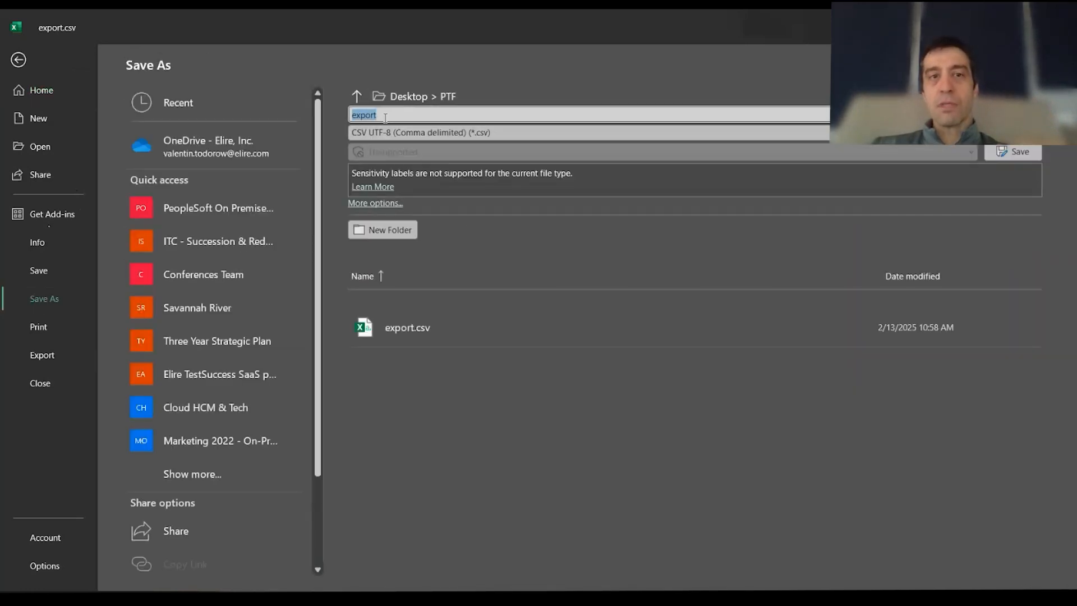
type("im")
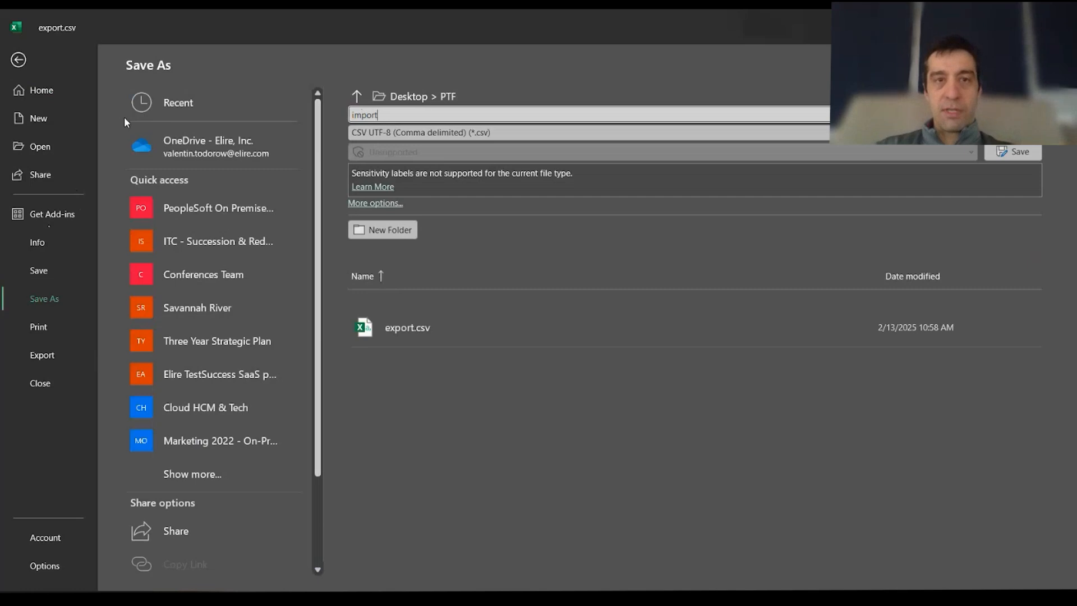
left_click(575, 134)
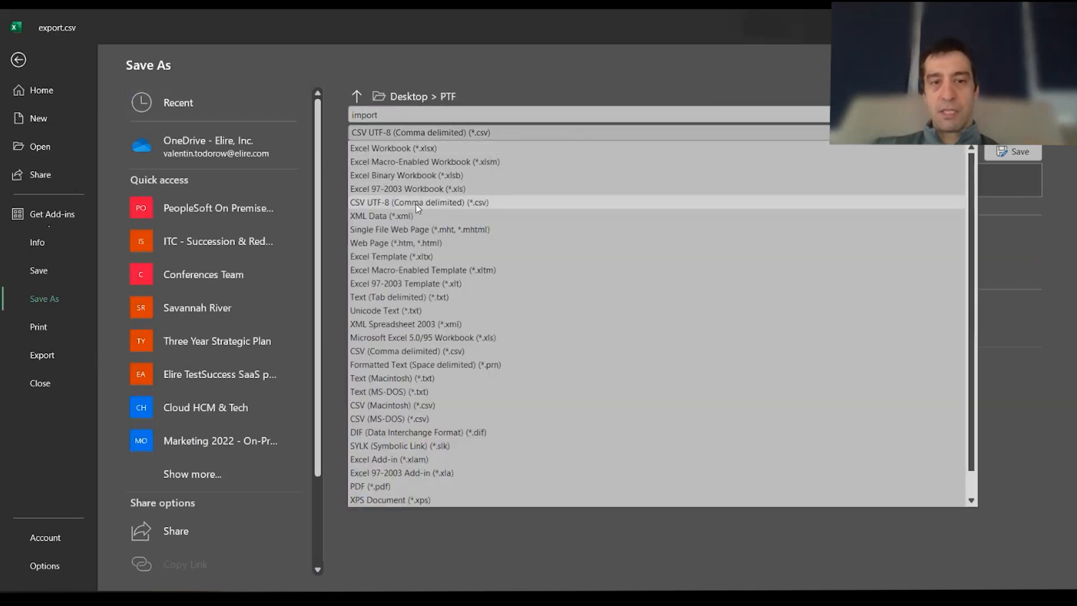
left_click(414, 351)
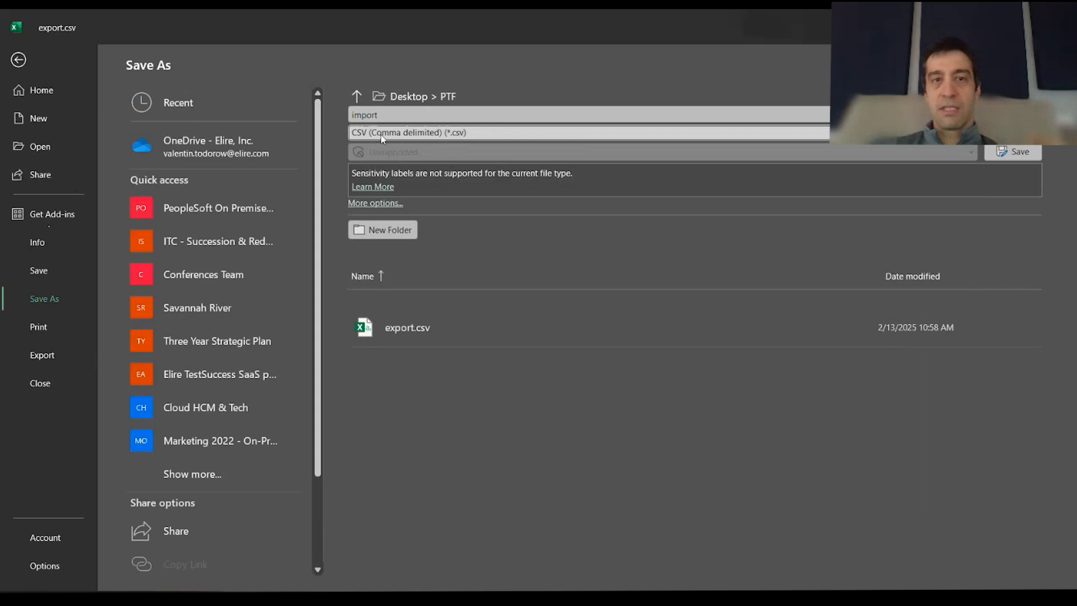
left_click(1015, 151)
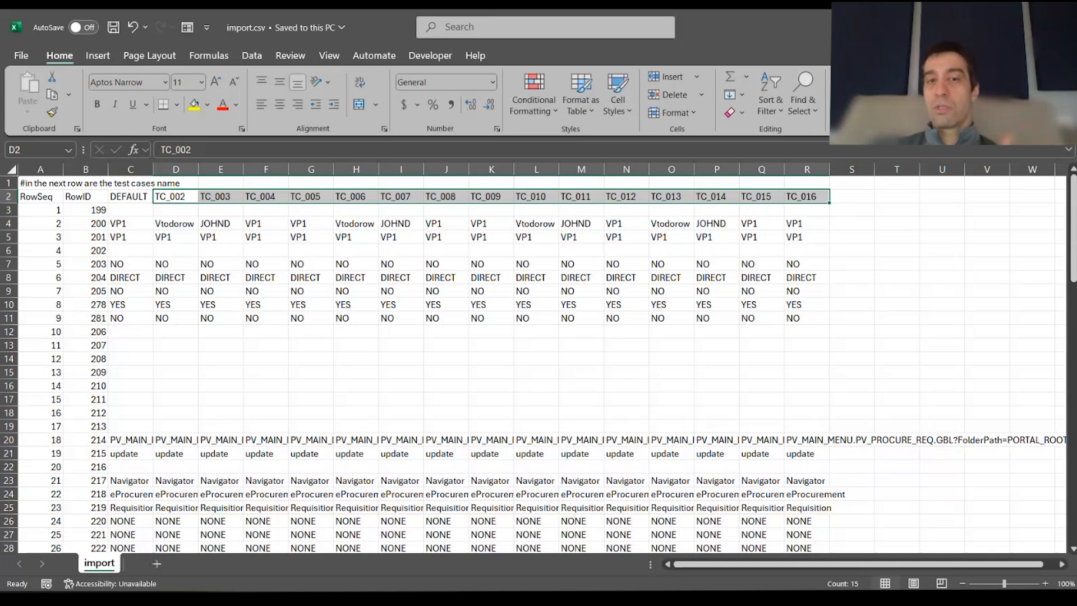
key("alt+Tab")
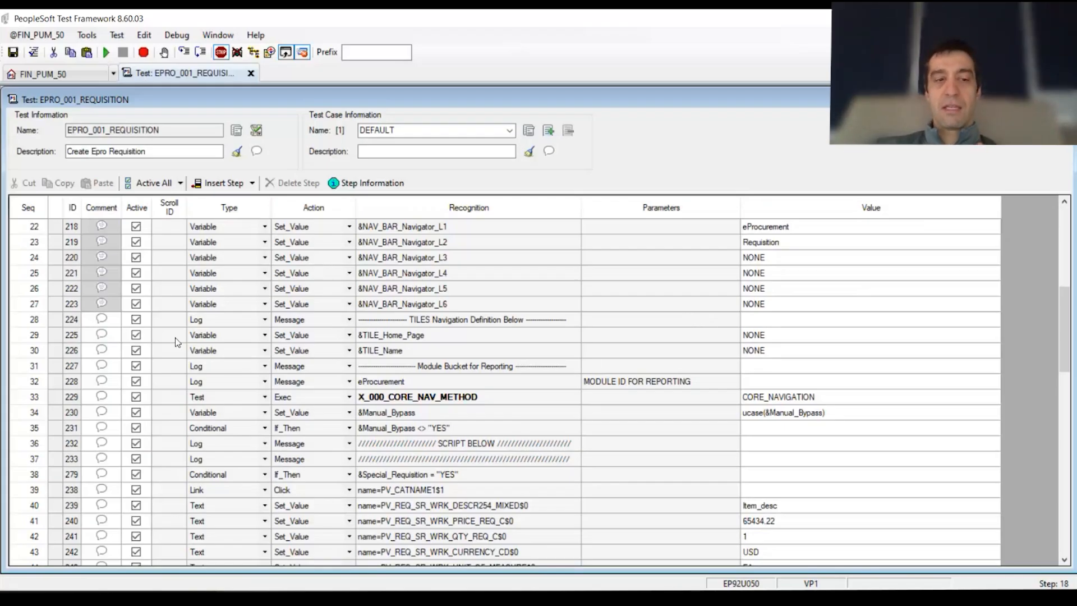
Confirm the PTF folder now holds both export.csv and the new import.csv
key("alt+Tab")
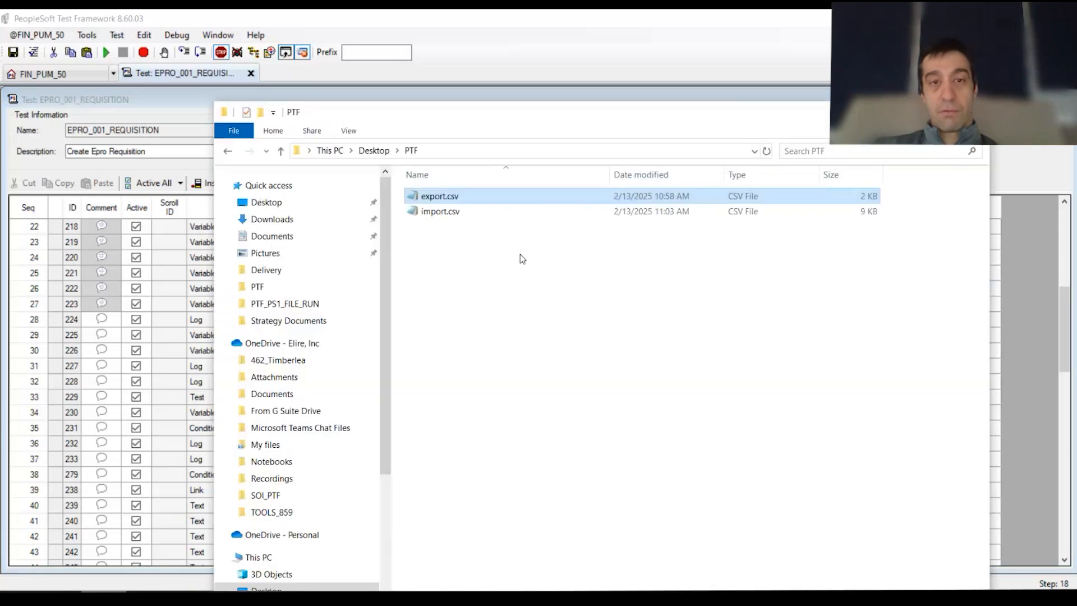
left_click(438, 200)
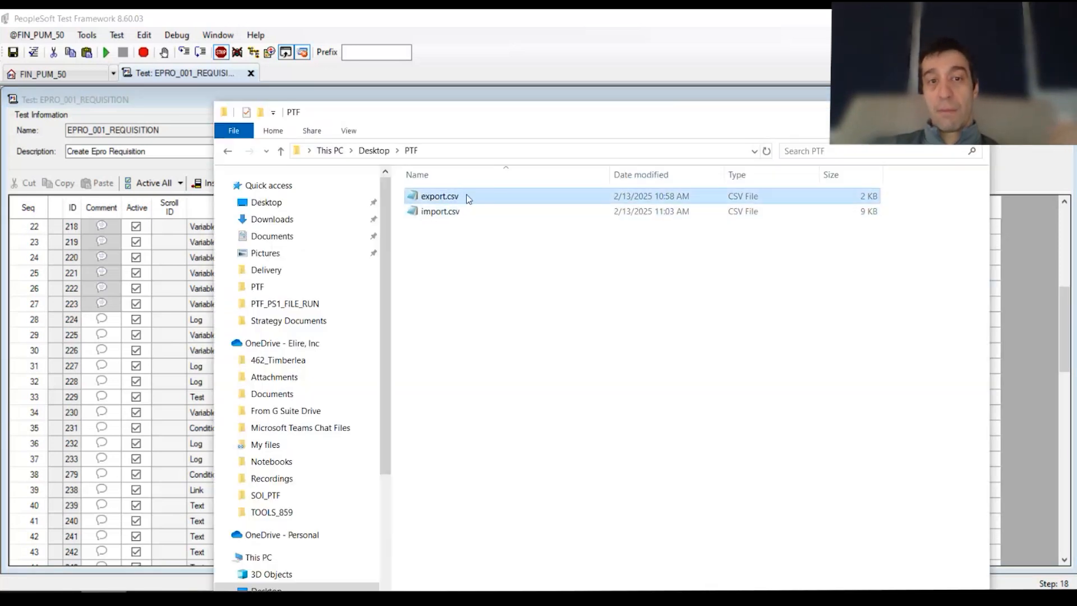
left_click(460, 213)
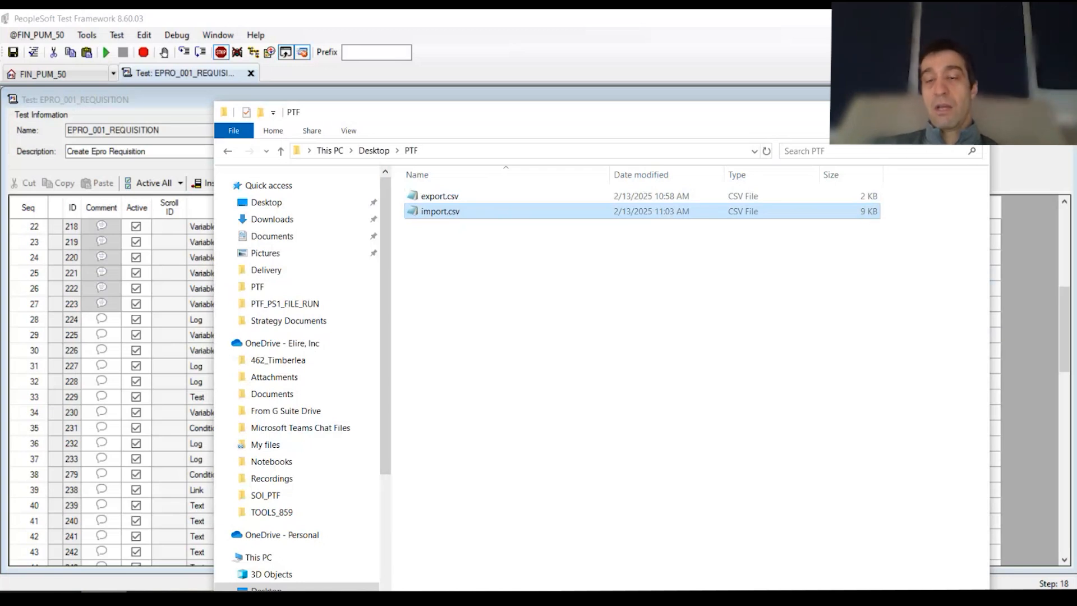
left_click(908, 112)
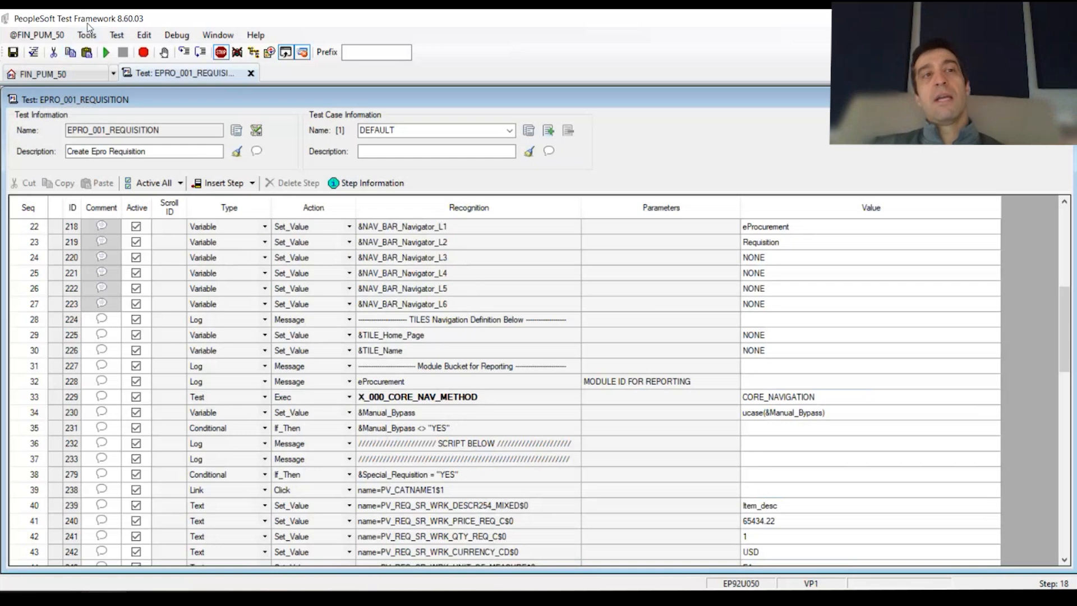
Load import.csv into Test Case Import for the EPRO_001_REQUISITION test
left_click(373, 130)
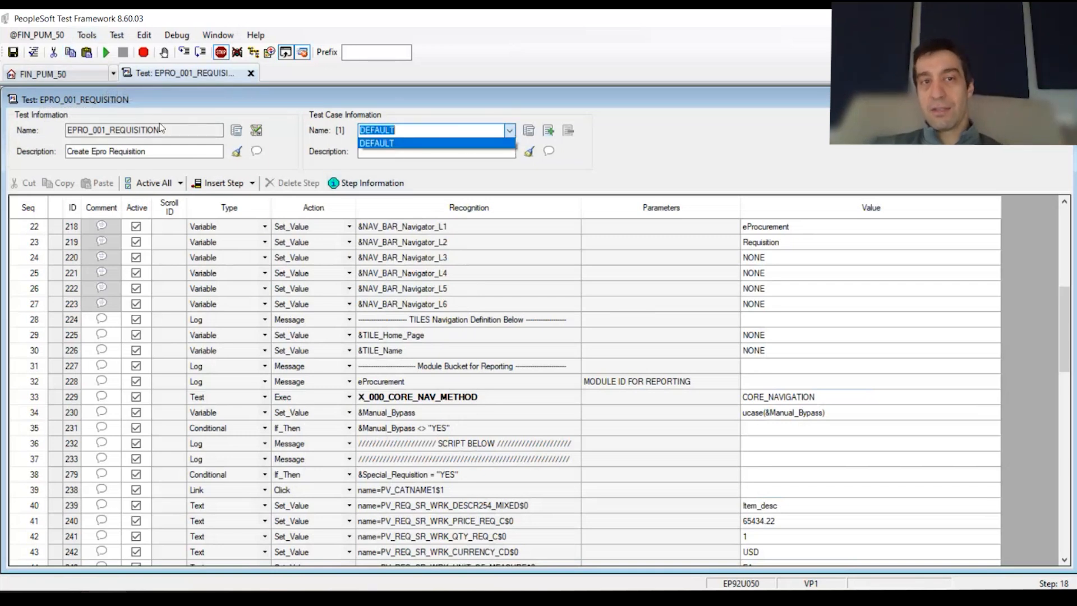
left_click(84, 35)
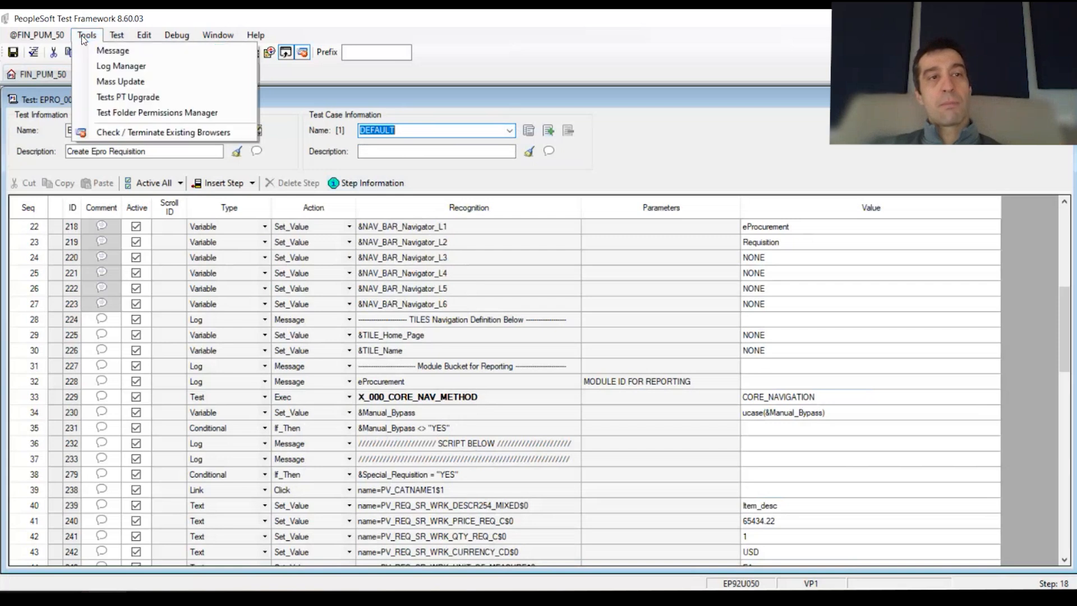
mouse_move(115, 36)
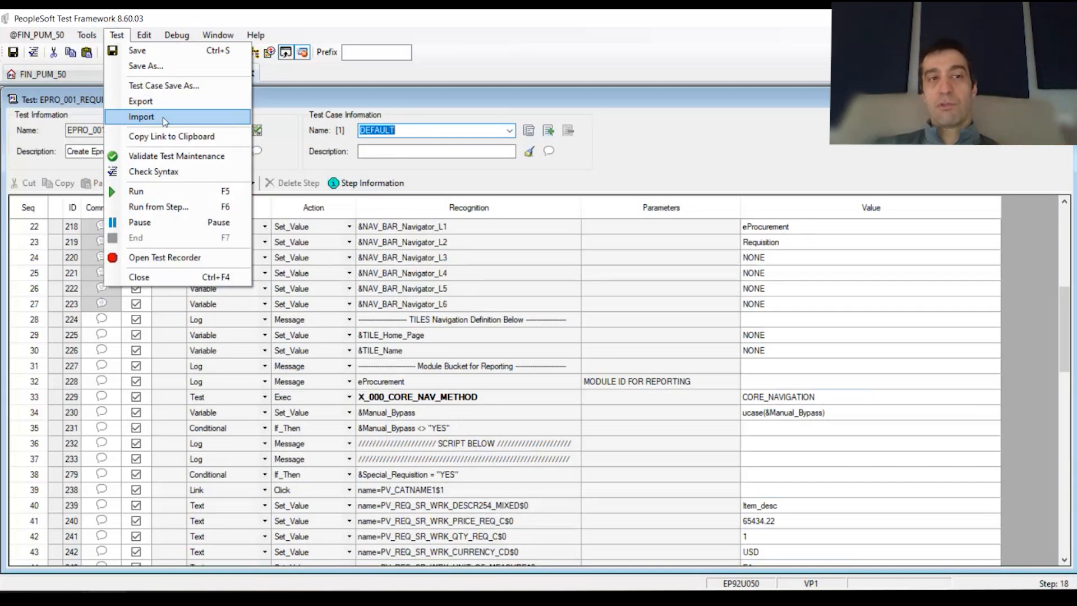
left_click(162, 117)
left_click(699, 212)
double_click(577, 316)
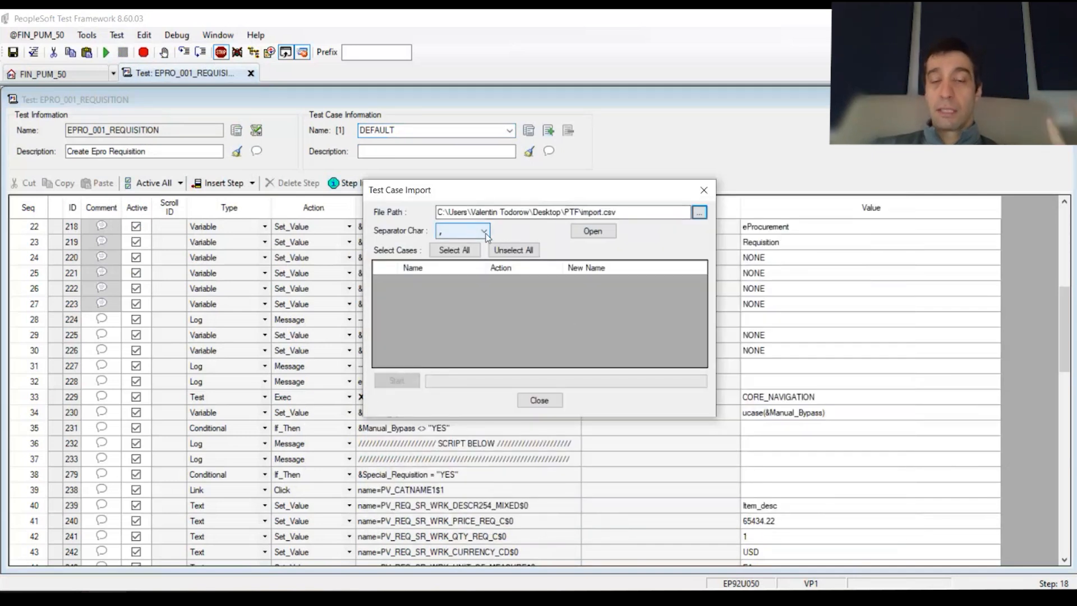
left_click(611, 233)
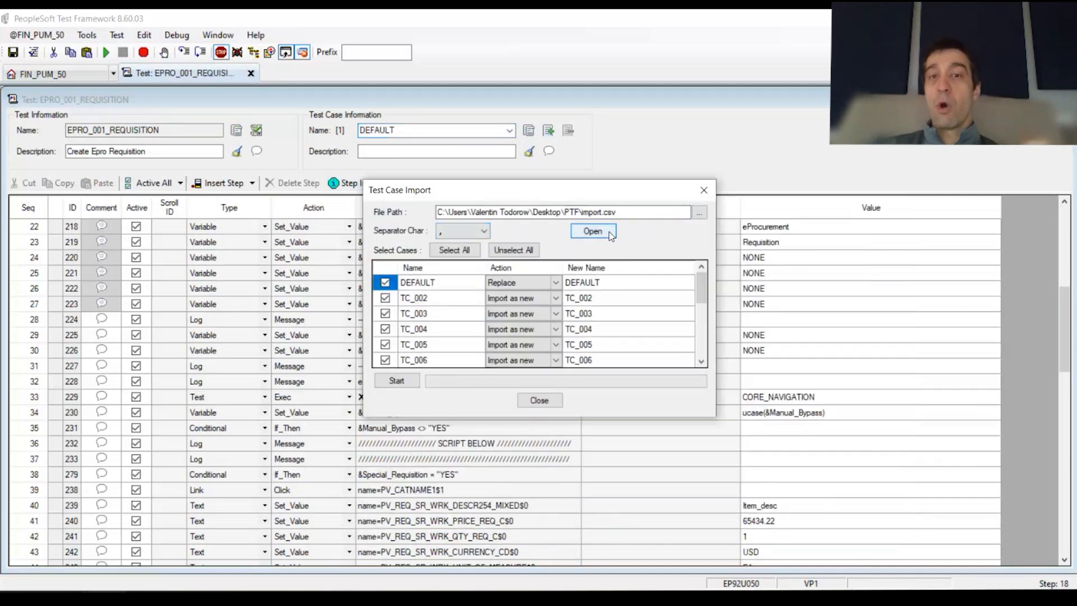
Reposition the import window and review the import actions for DEFAULT and TC_002
left_click_drag(626, 190, 621, 161)
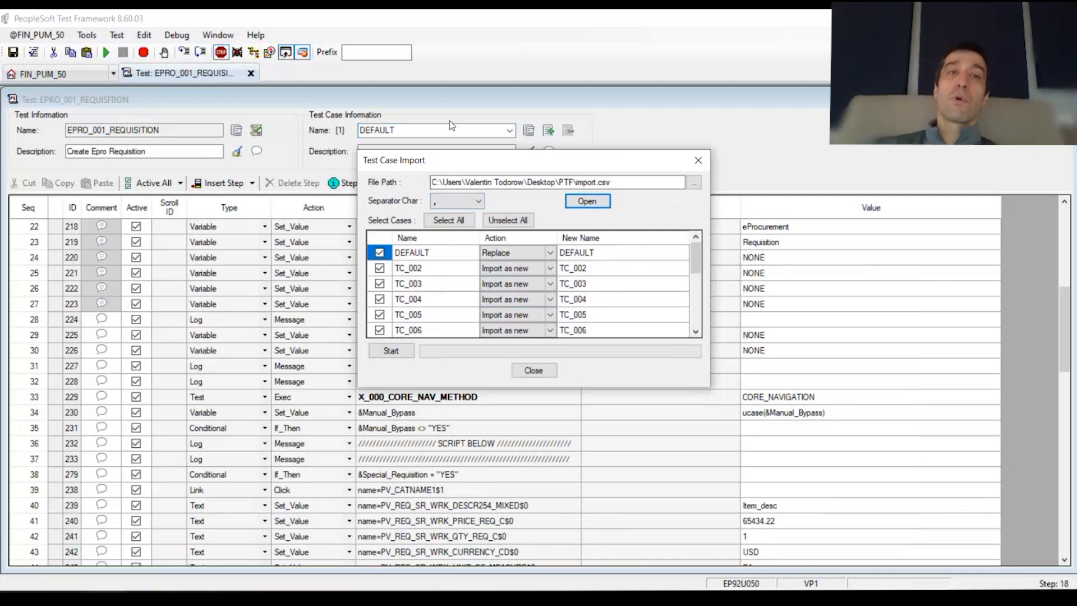
left_click_drag(572, 168, 578, 196)
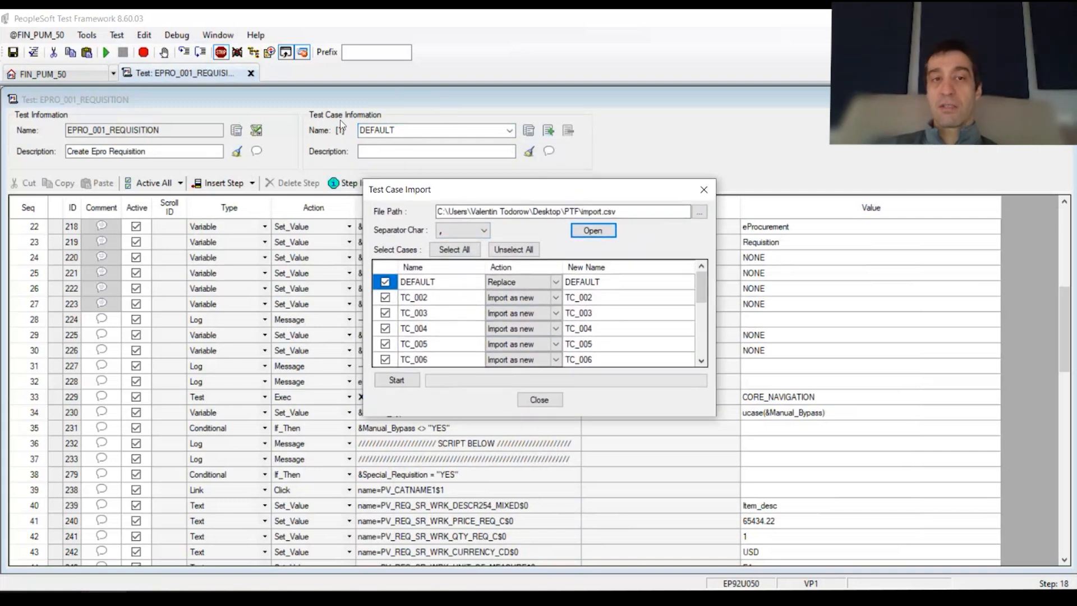
left_click(546, 298)
left_click(444, 286)
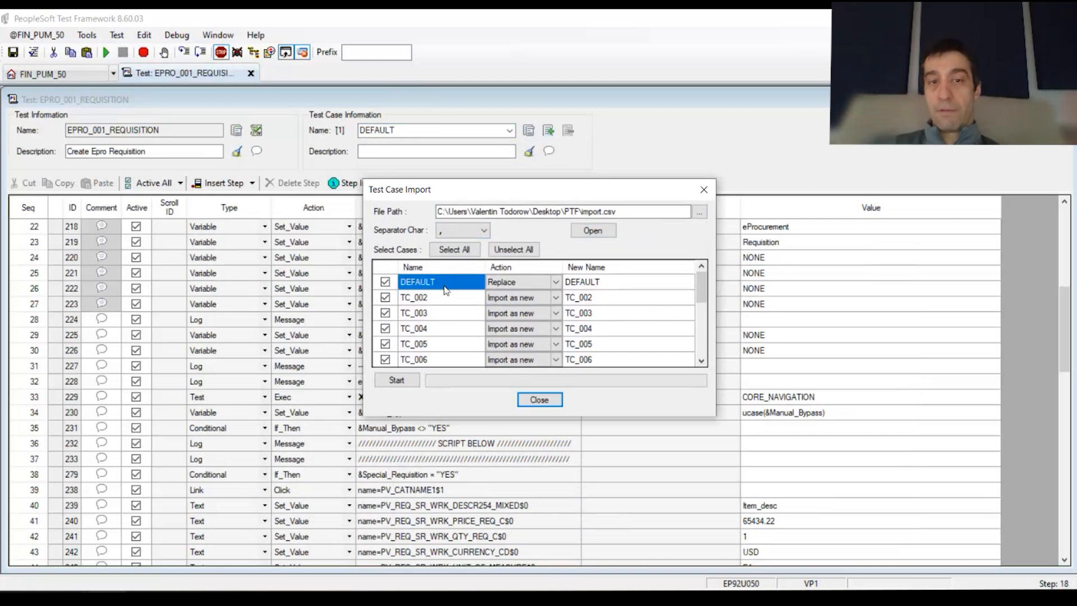
left_click(563, 285)
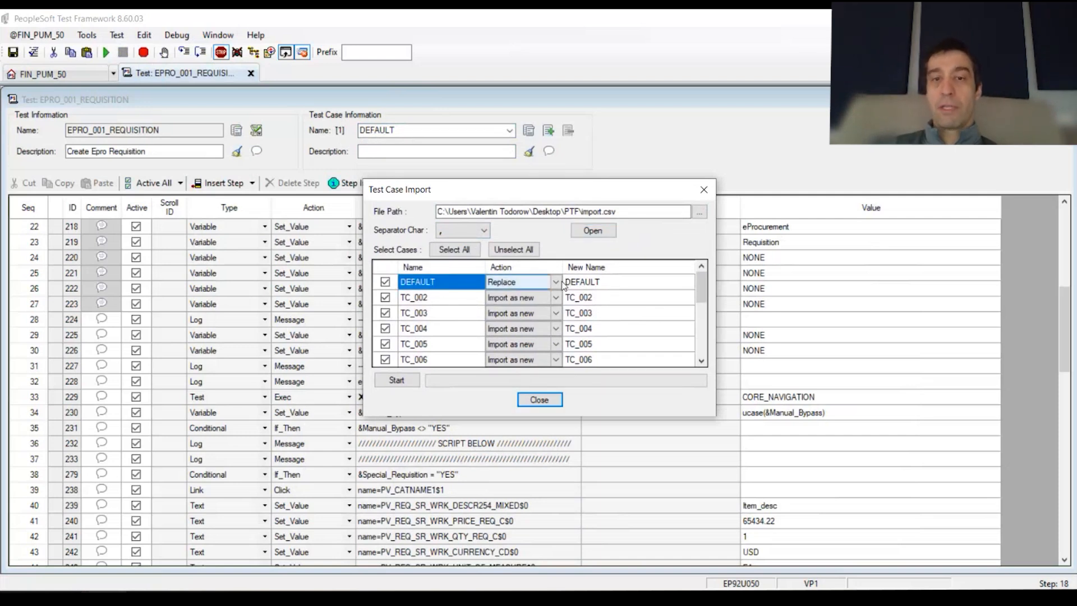
left_click(557, 281)
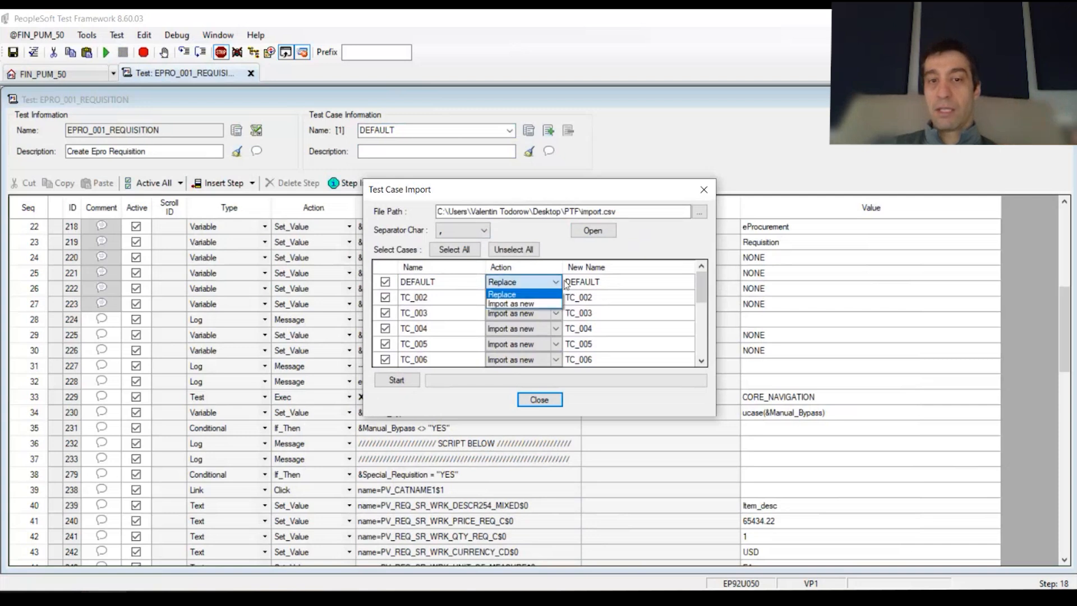
left_click(609, 285)
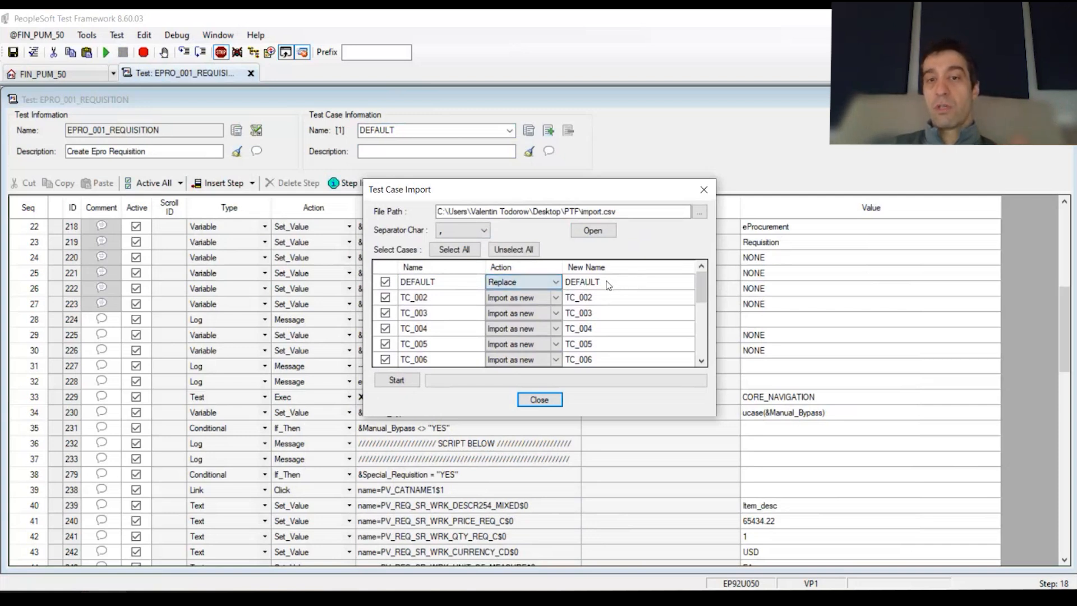
left_click(384, 283)
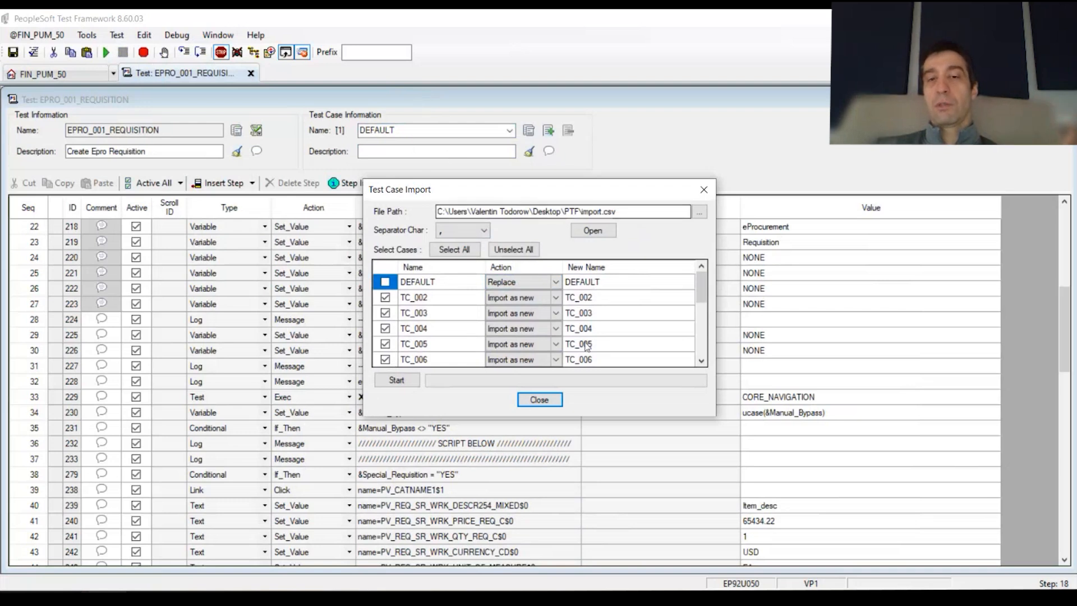
left_click(529, 284)
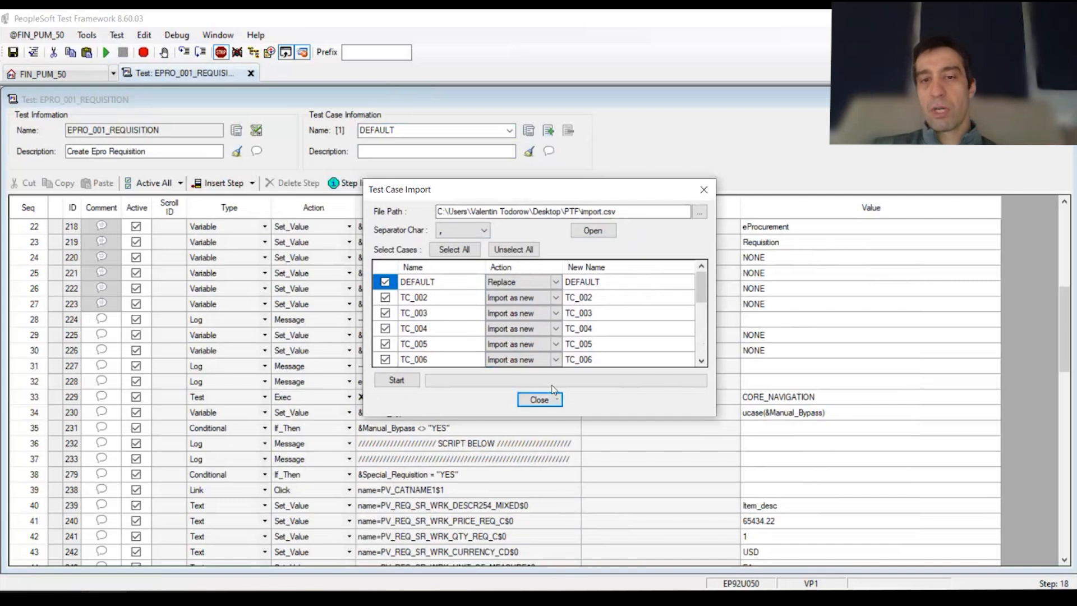
Append '_RU_0' to TC_003's new test case name in the import list
left_click(599, 298)
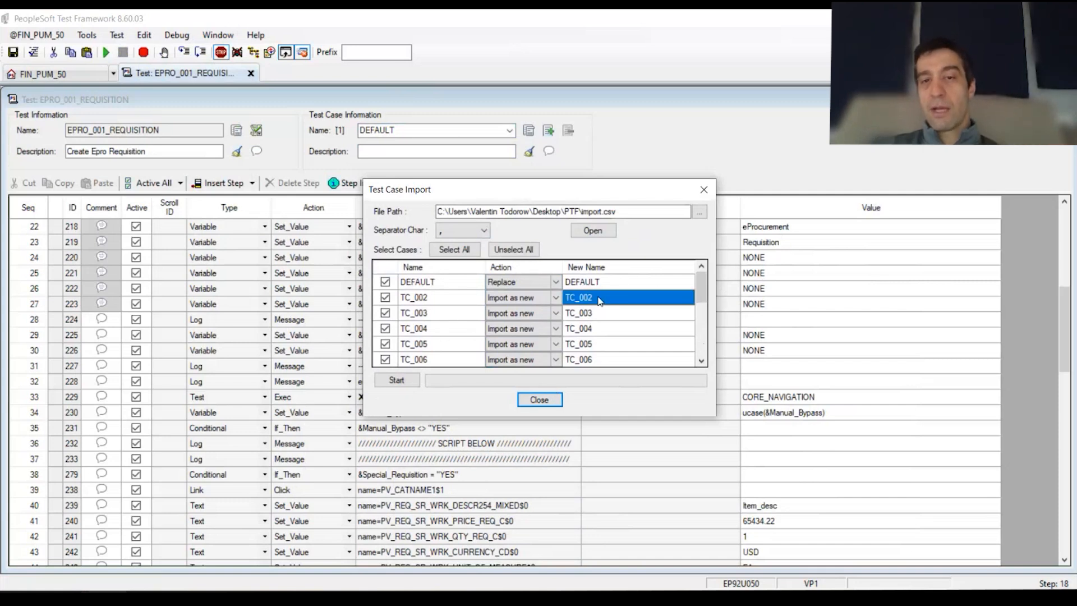
left_click(609, 314)
left_click(617, 317)
left_click(601, 318)
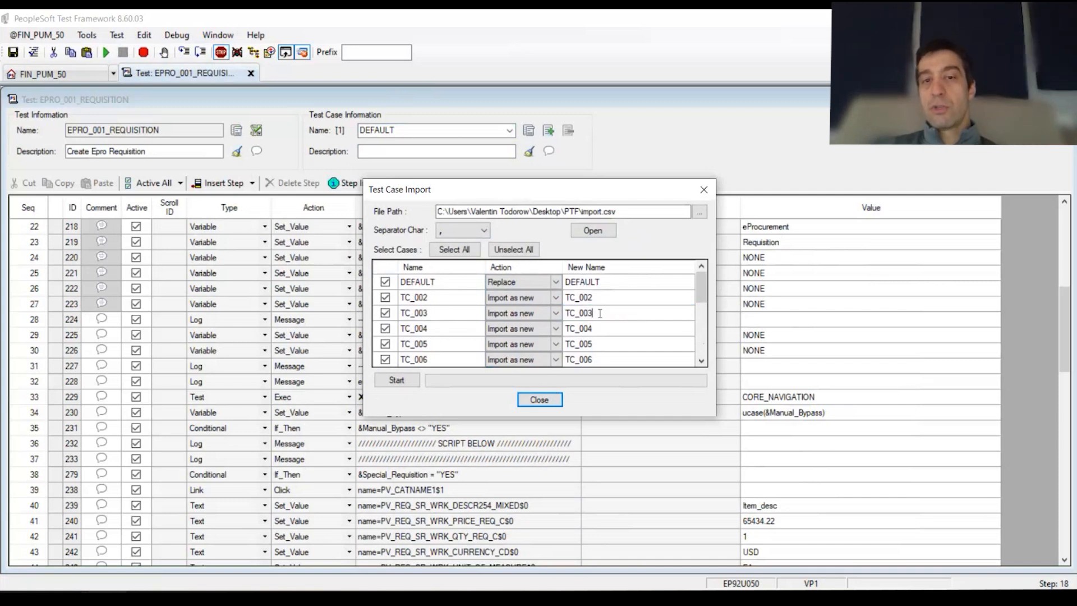
type("_RU")
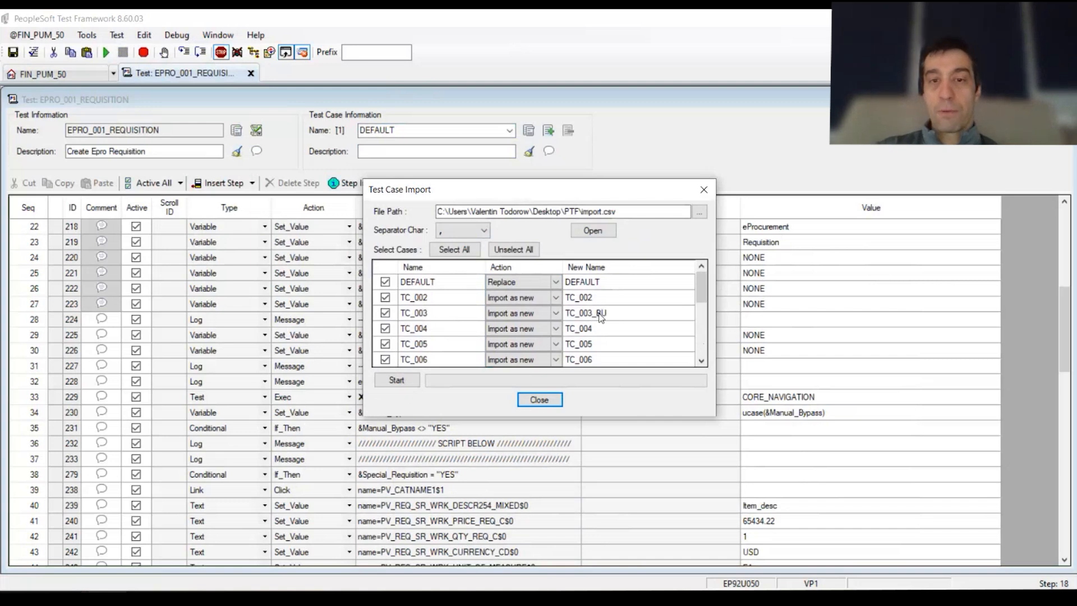
type("_001")
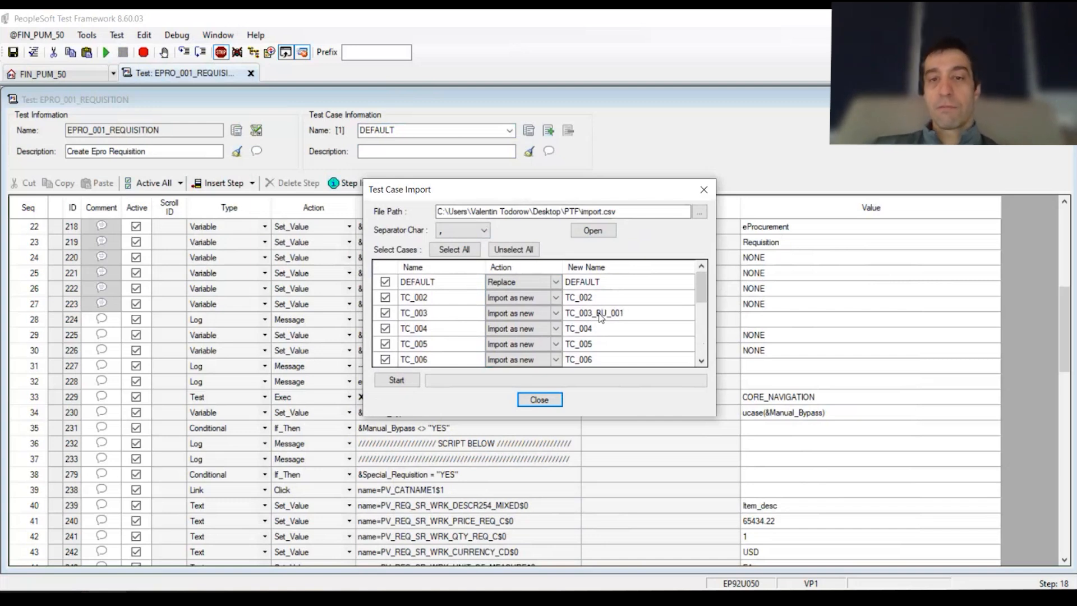
left_click(621, 358)
Append '_B005' to TC_006's new name and start the import
left_click(596, 359)
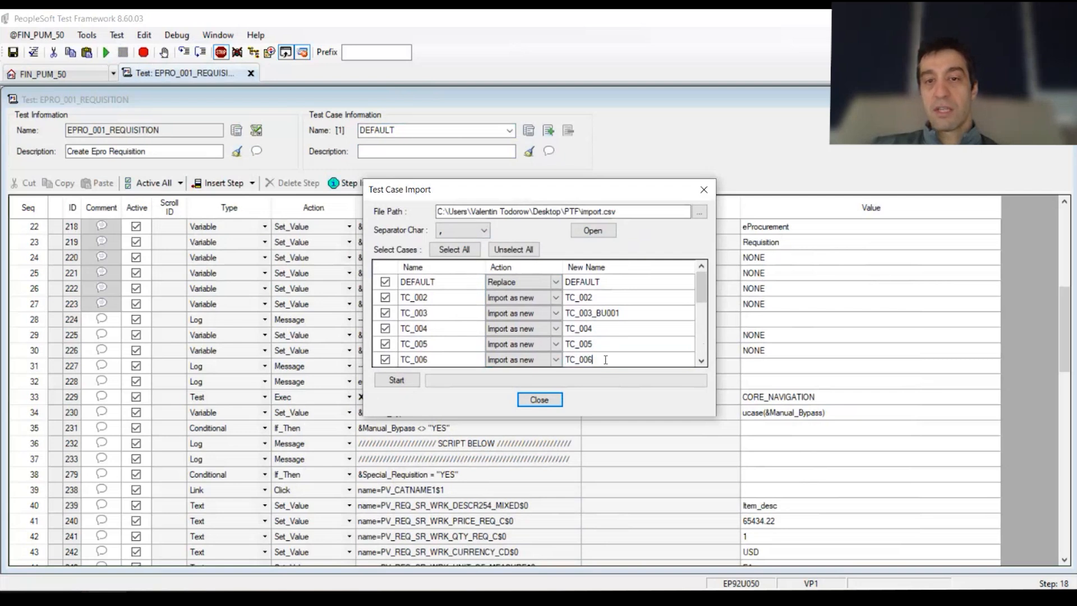
type("_B005")
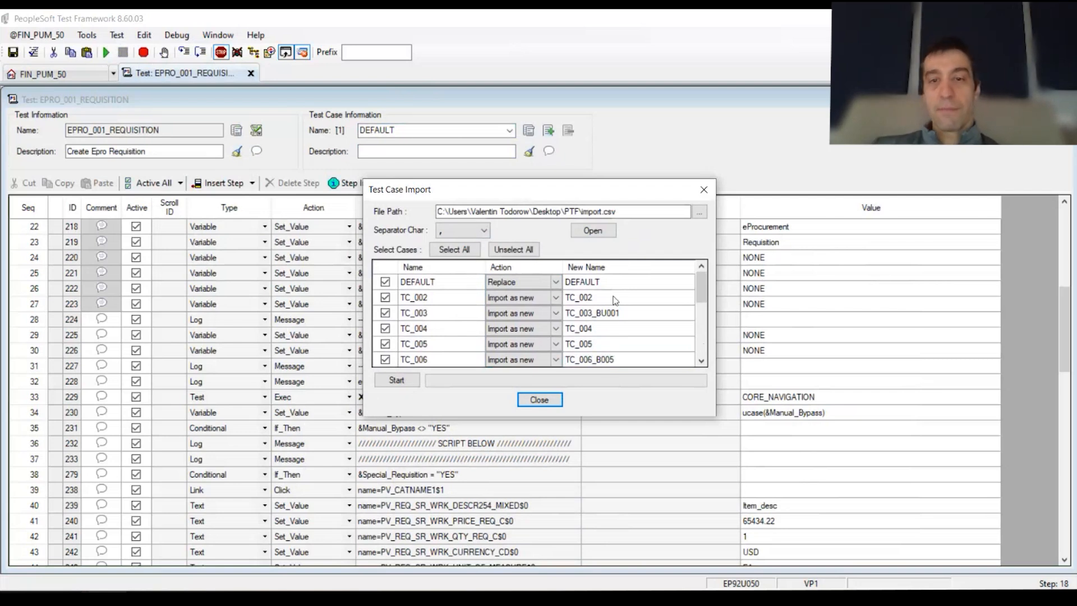
scroll(632, 321, "down", 2)
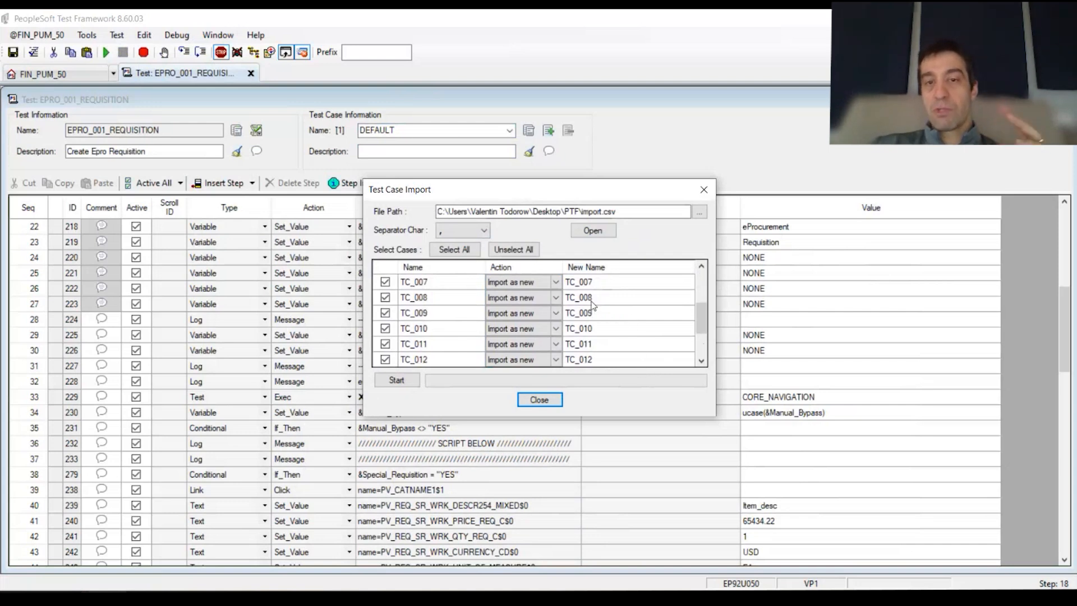
left_click(413, 383)
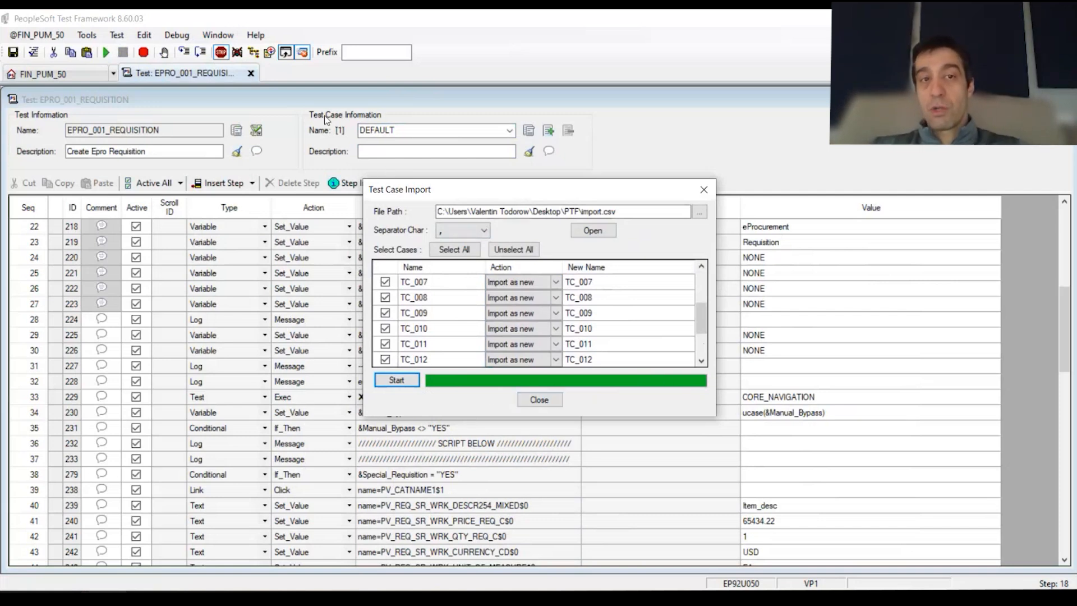
Close the import dialog, switch to TC_002, and browse the imported cases up to TC_007's values
left_click(558, 399)
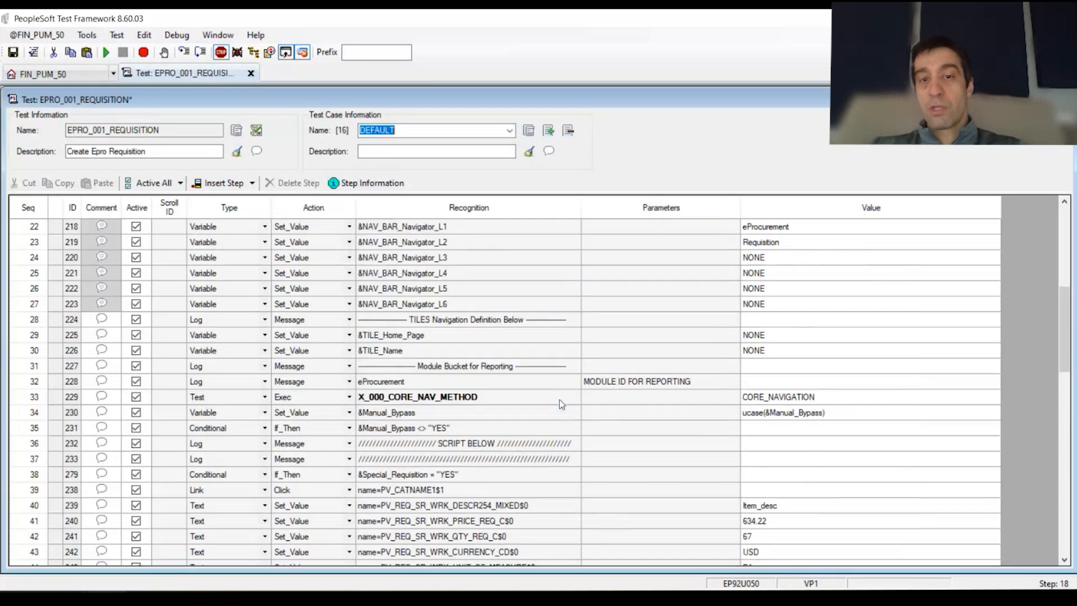
left_click(511, 131)
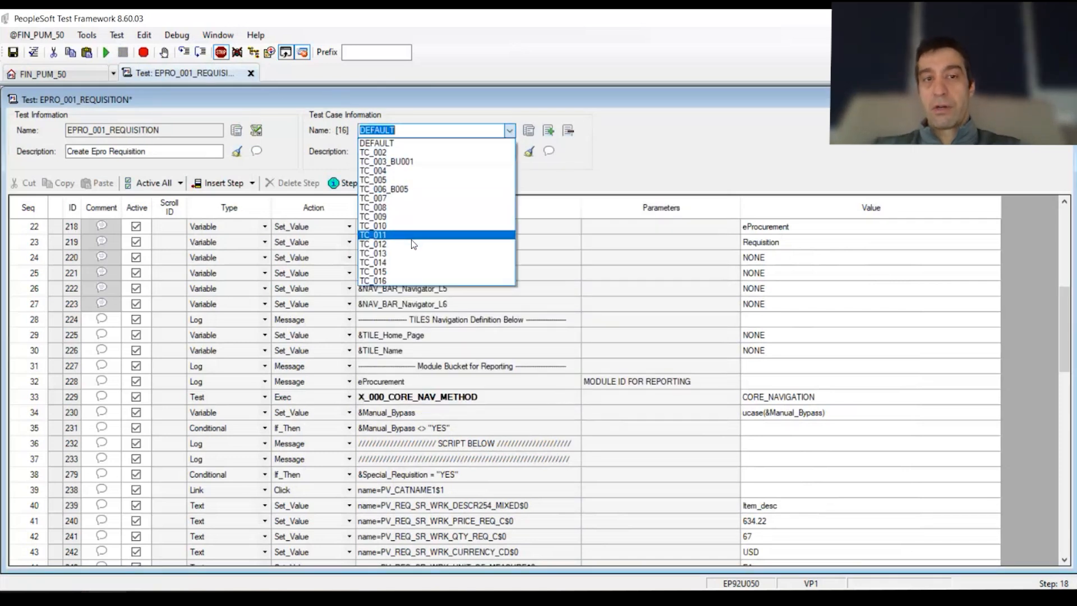
left_click(393, 152)
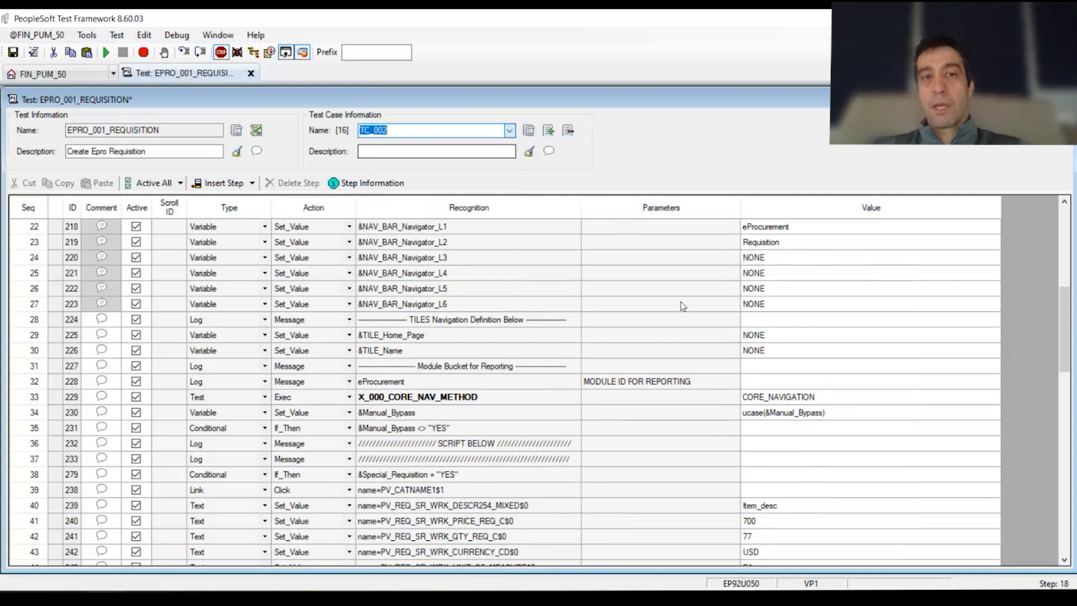
scroll(864, 373, "up", 7)
scroll(404, 131, "down", 3)
scroll(403, 130, "up", 1)
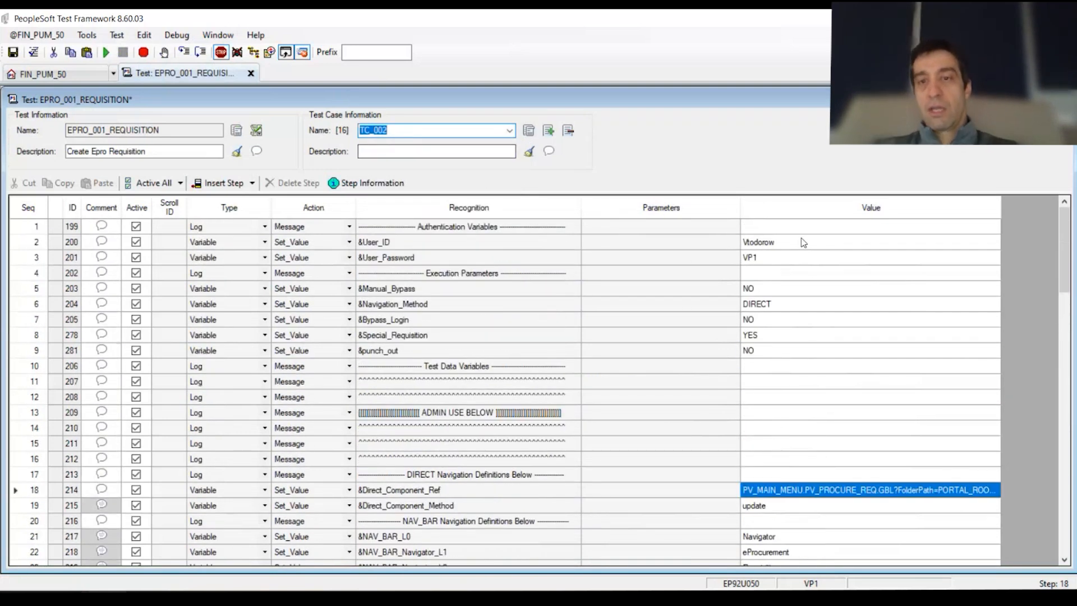
scroll(389, 130, "down", 1)
scroll(391, 129, "up", 1)
scroll(392, 128, "down", 1)
scroll(392, 128, "down", 5)
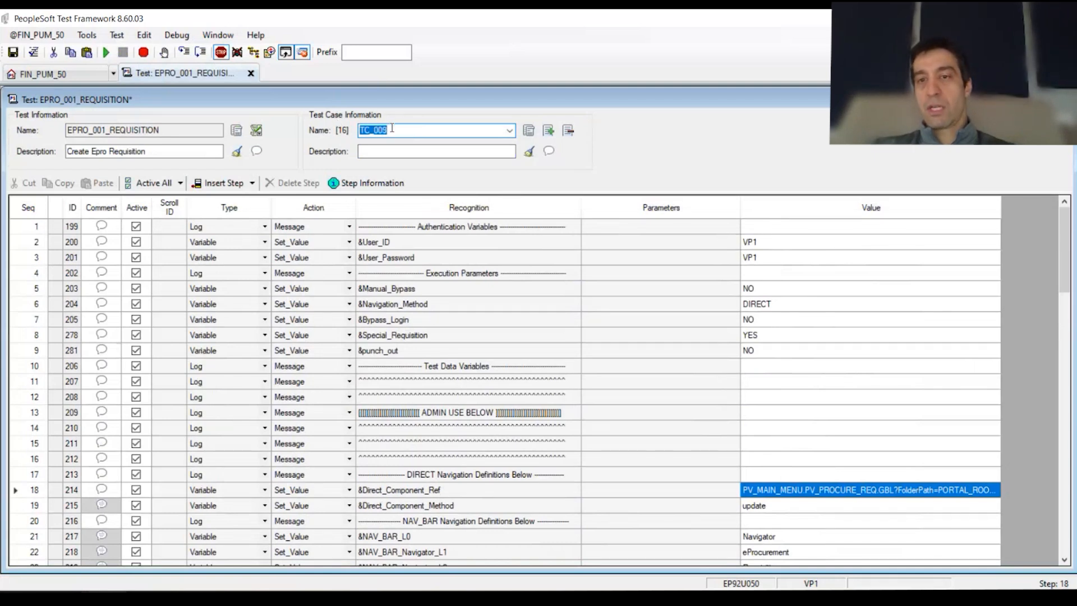
scroll(392, 128, "down", 5)
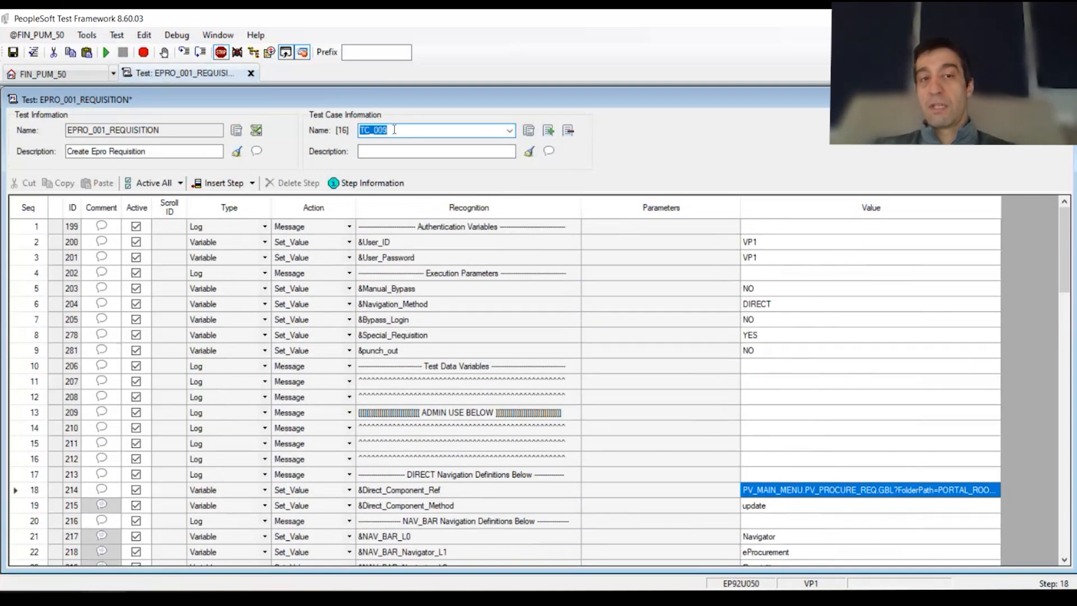
scroll(773, 359, "down", 6)
scroll(773, 358, "down", 6)
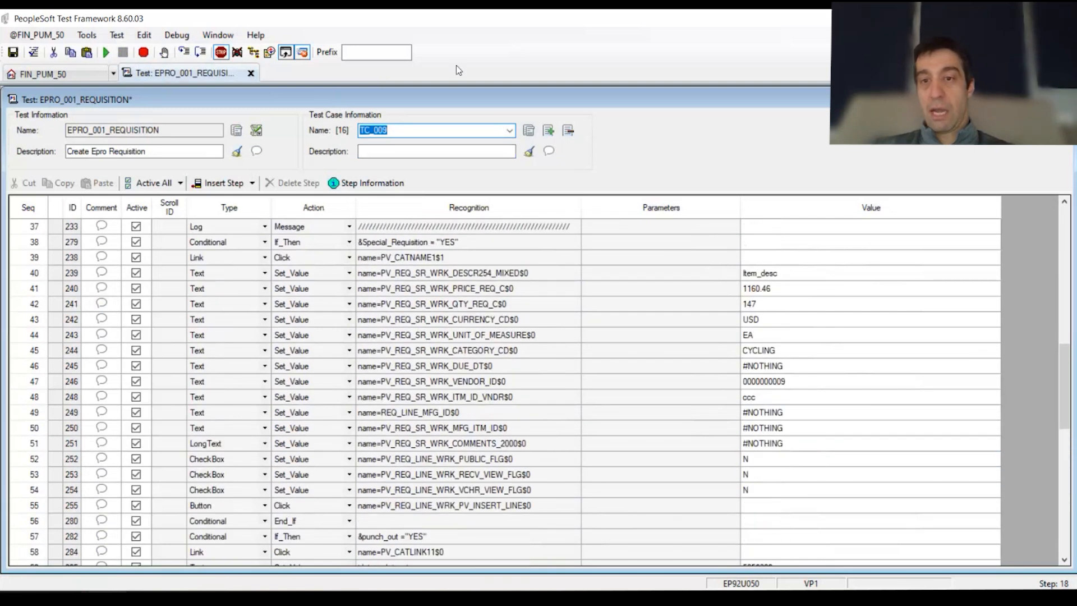
scroll(410, 129, "up", 3)
scroll(410, 129, "down", 5)
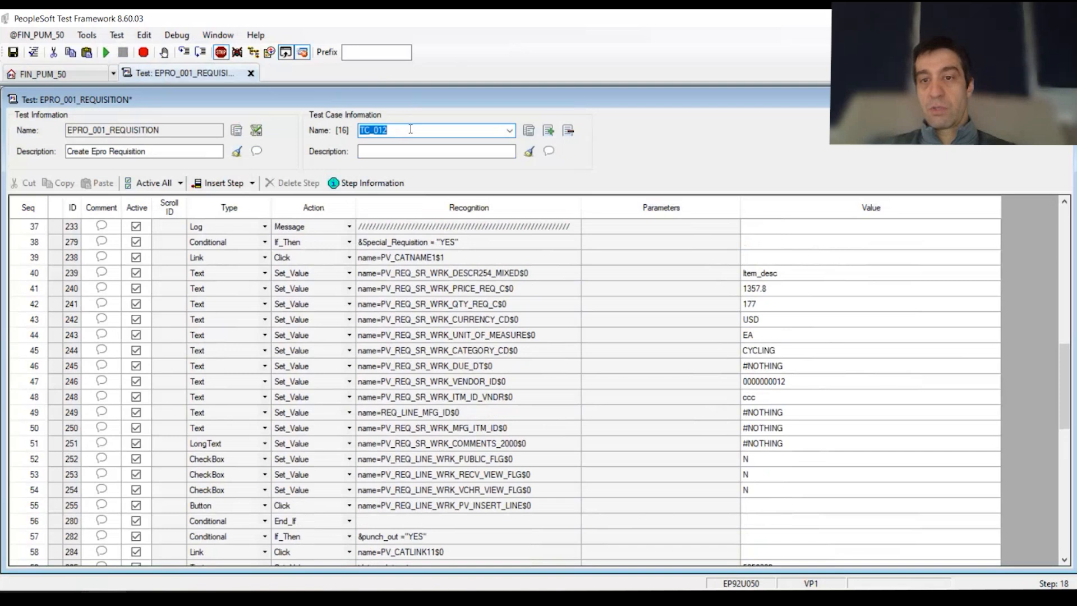
scroll(410, 129, "up", 7)
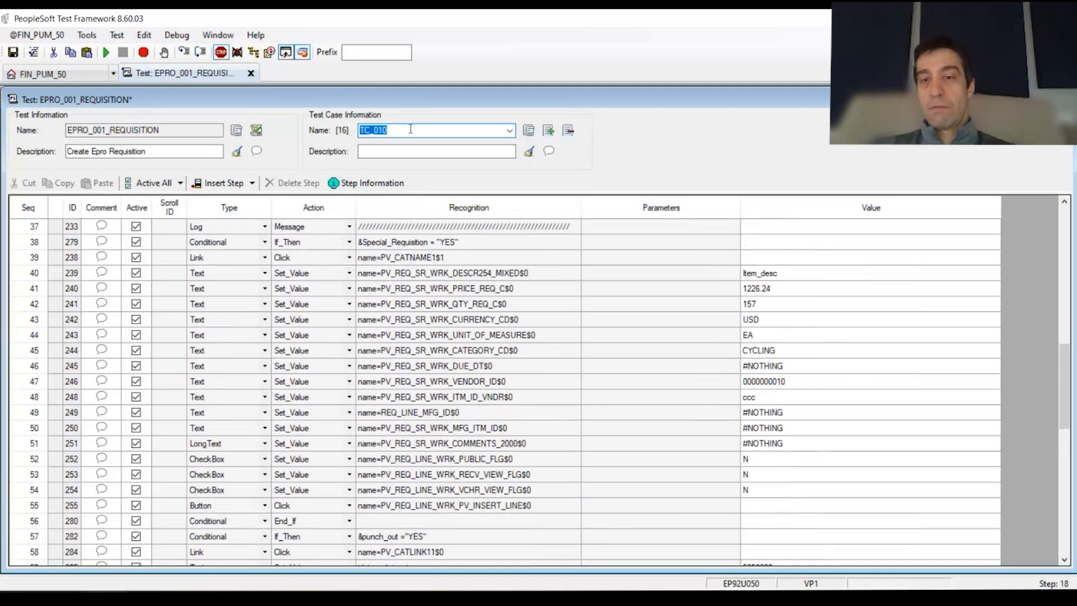
scroll(411, 129, "up", 4)
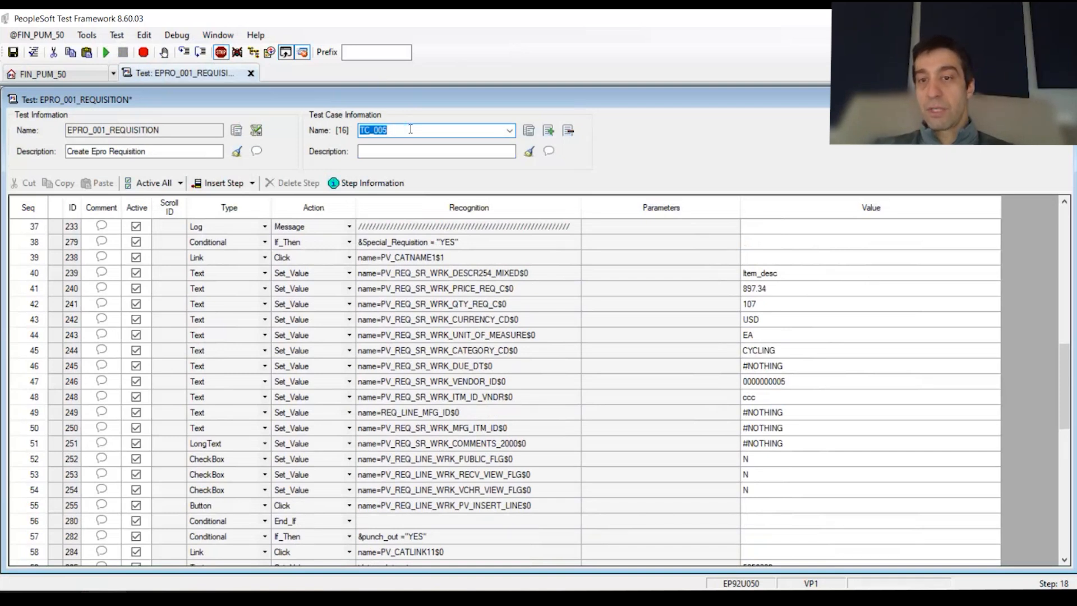
scroll(410, 129, "up", 2)
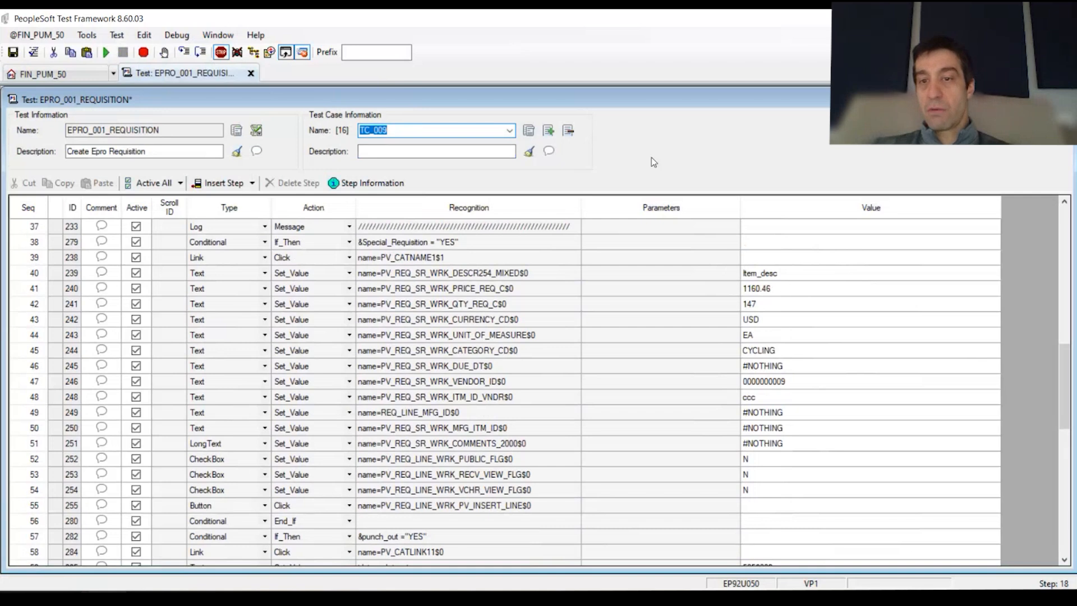
scroll(415, 126, "up", 2)
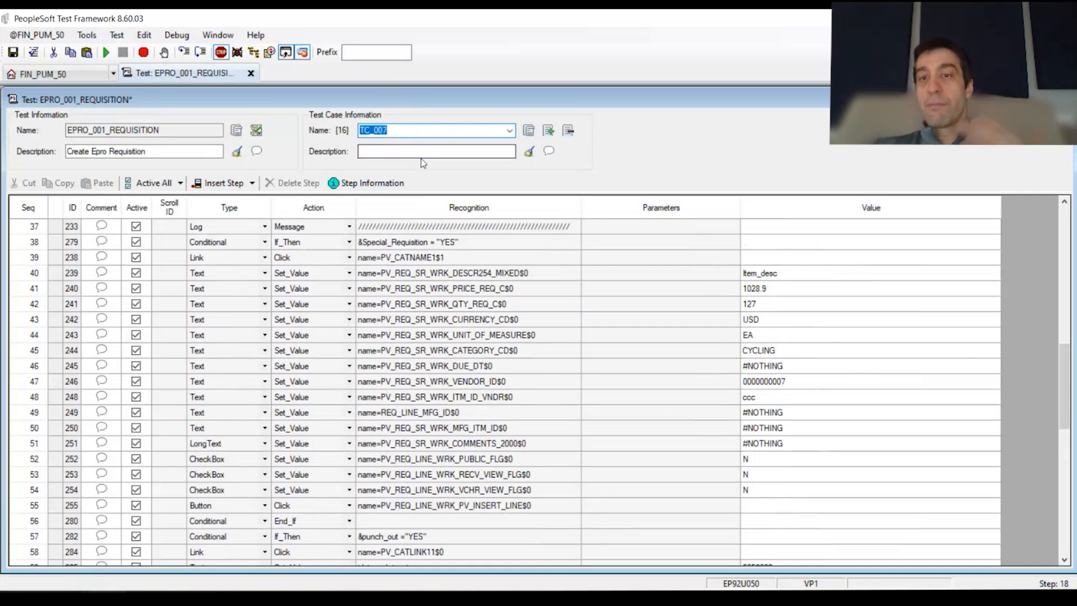
Select the Value cells of steps 37–55 and switch from TC_007 to test case TC_013
left_click(614, 245)
left_click_drag(615, 246, 53, 505)
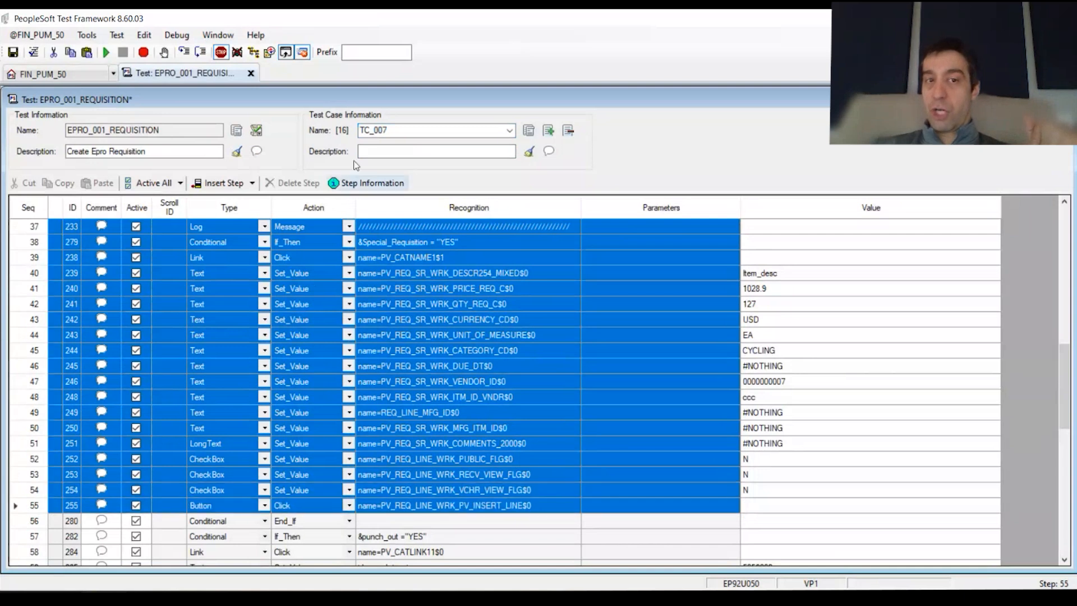
double_click(140, 130)
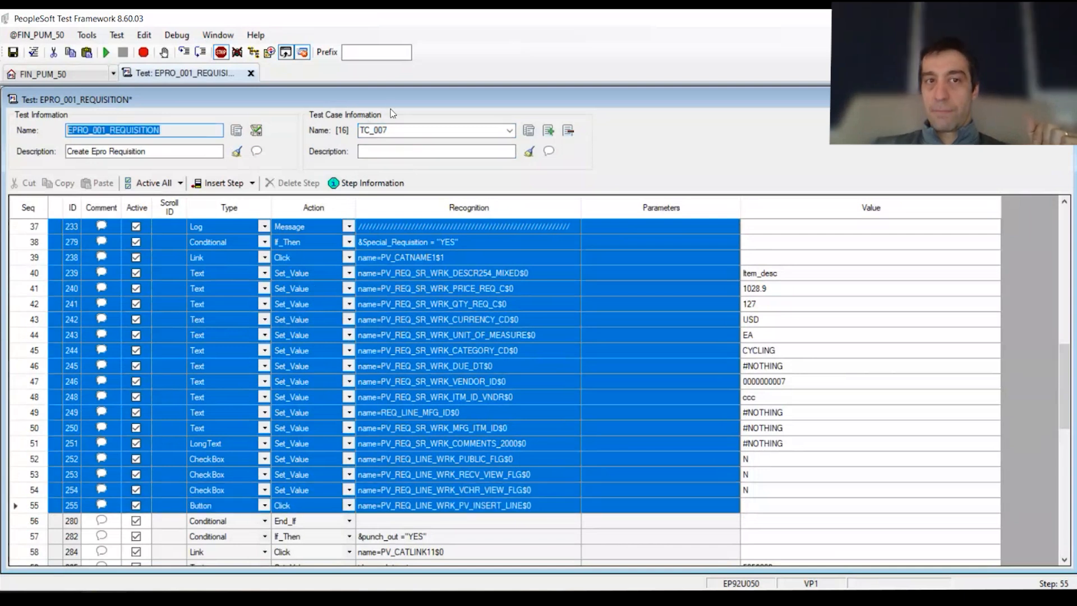
double_click(391, 131)
left_click_drag(830, 230, 827, 507)
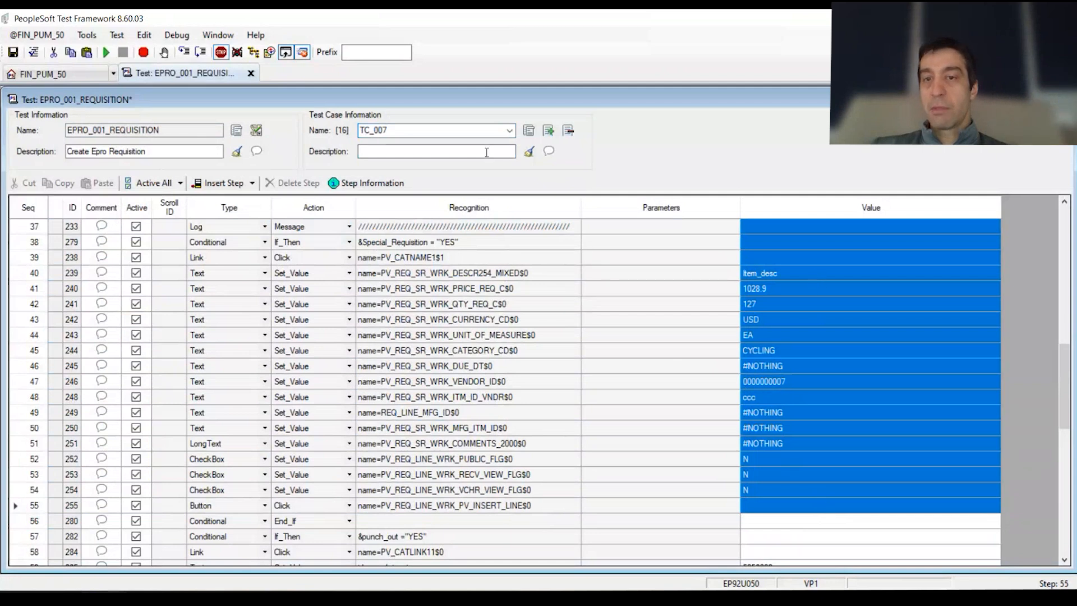
left_click(510, 131)
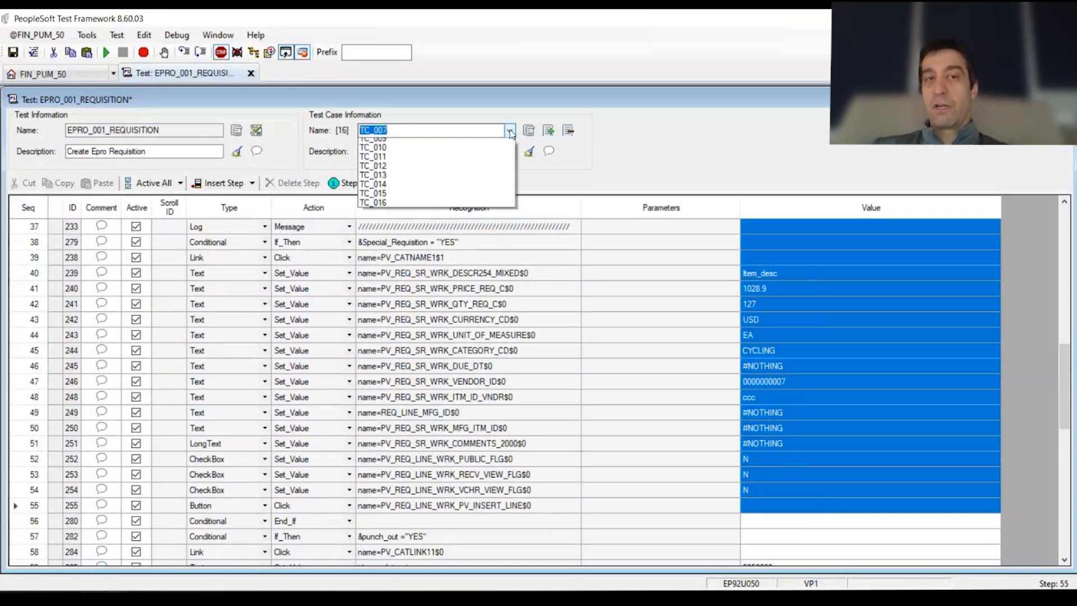
left_click(415, 250)
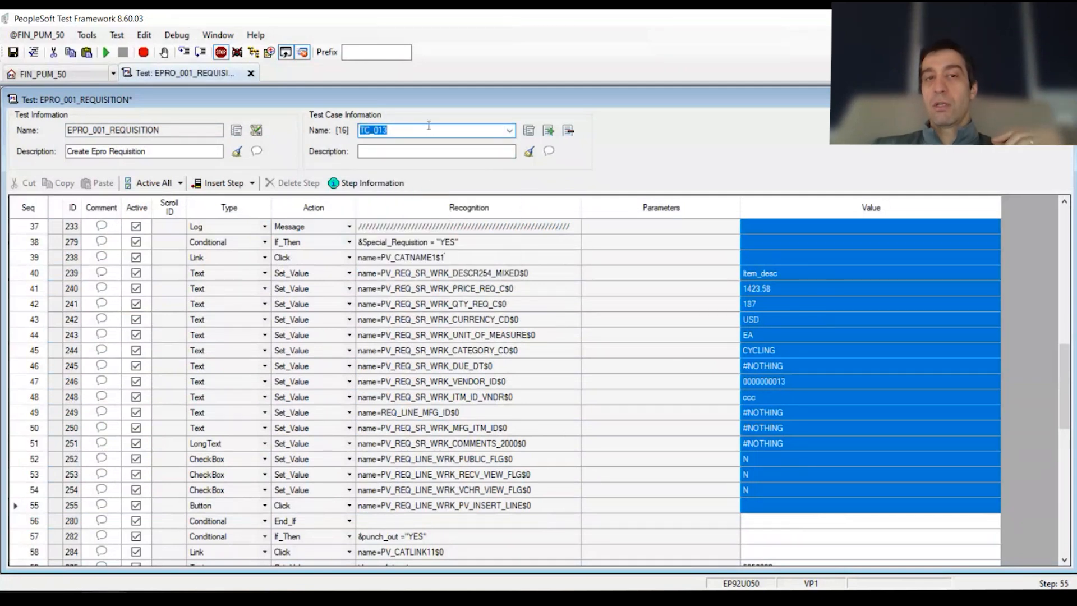
left_click(697, 341)
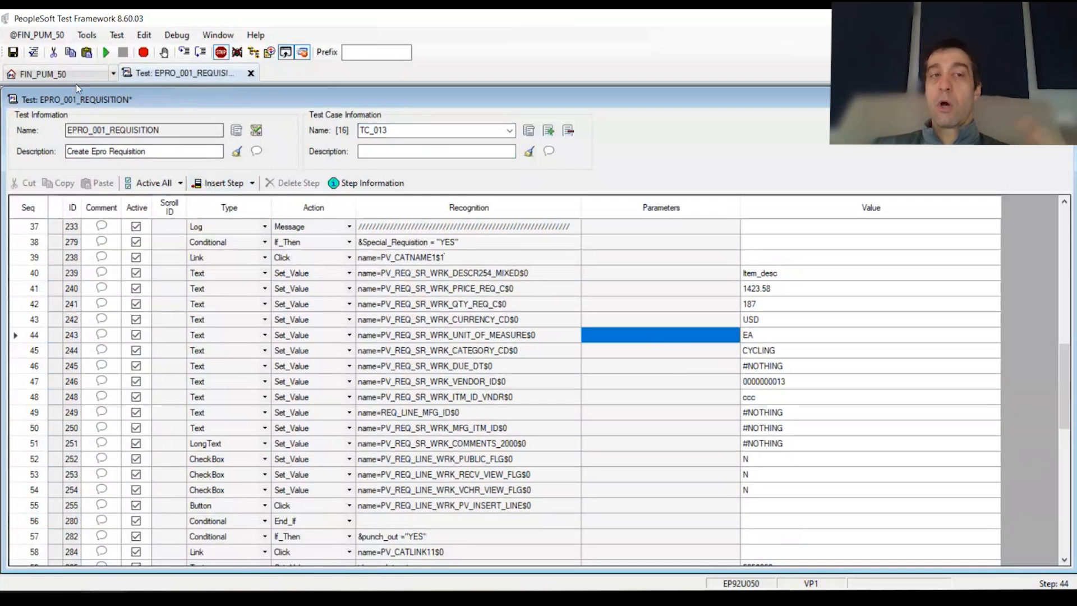
double_click(388, 130)
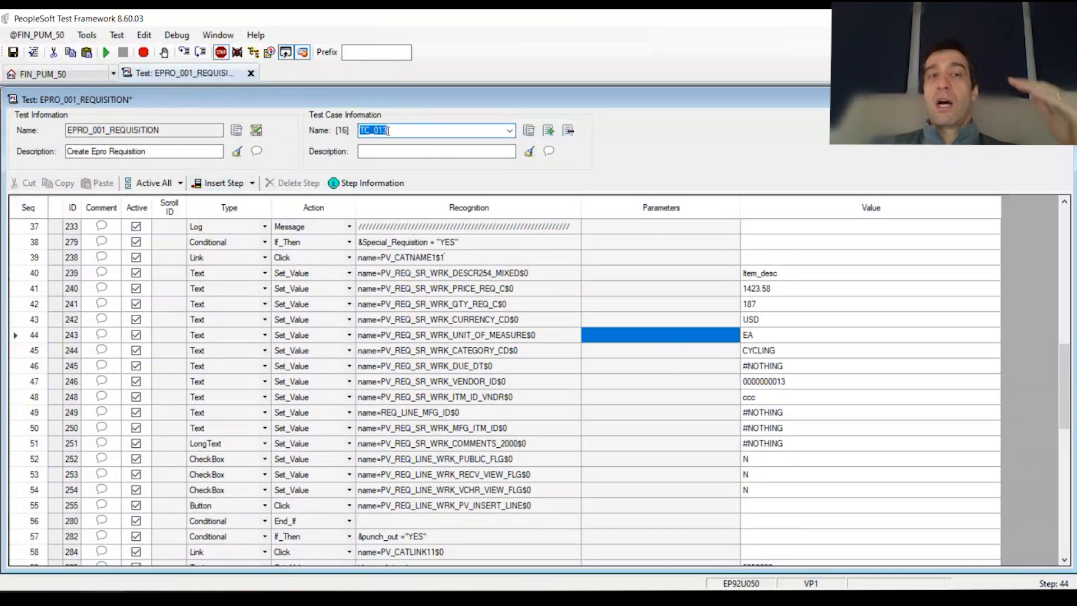
left_click(510, 132)
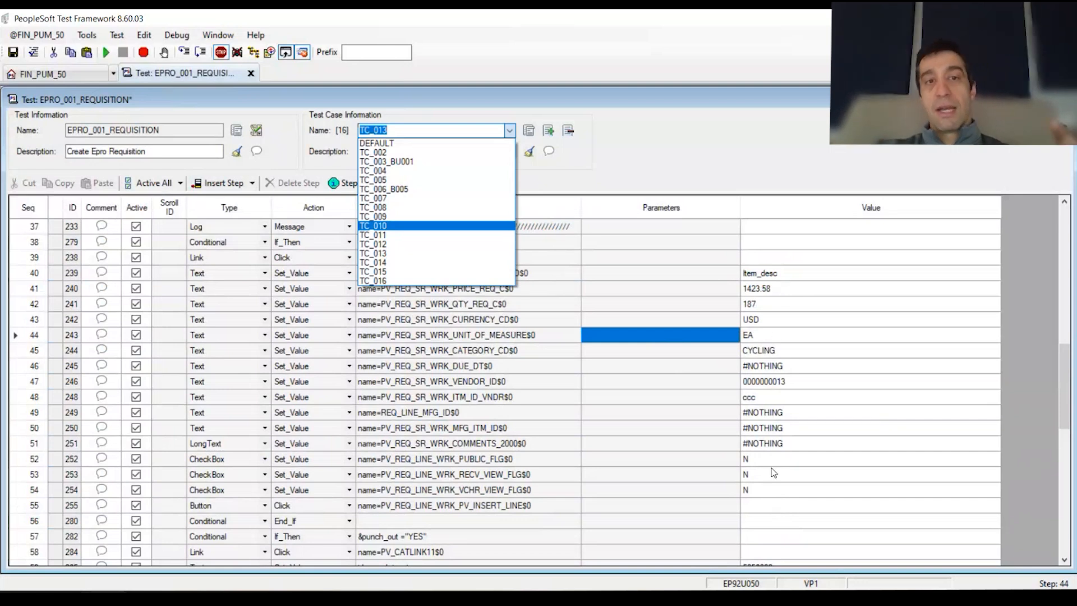
left_click(800, 287)
left_click_drag(799, 280, 790, 461)
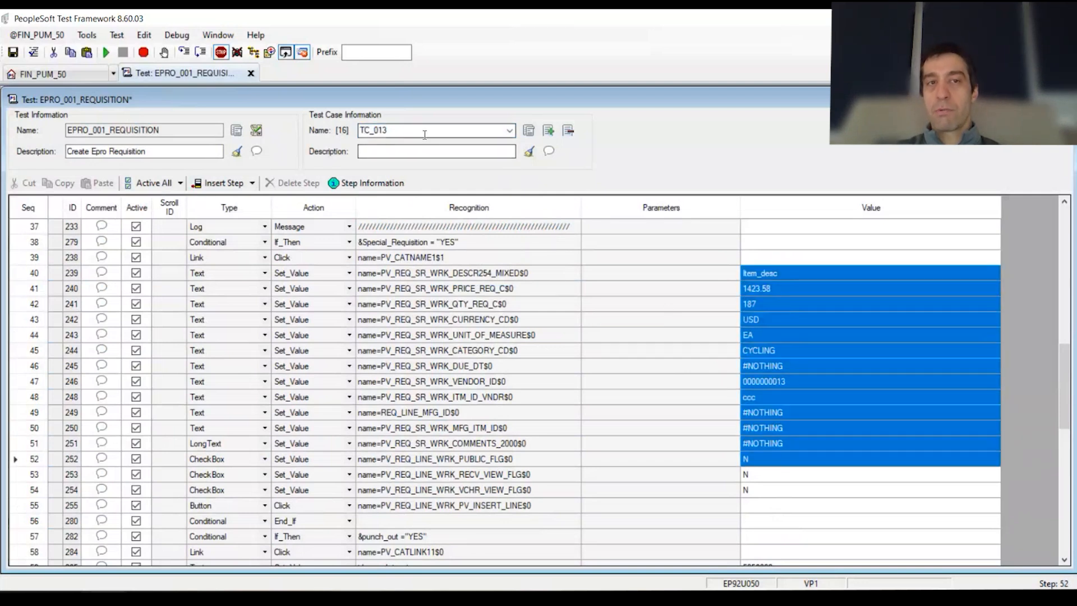
left_click(87, 34)
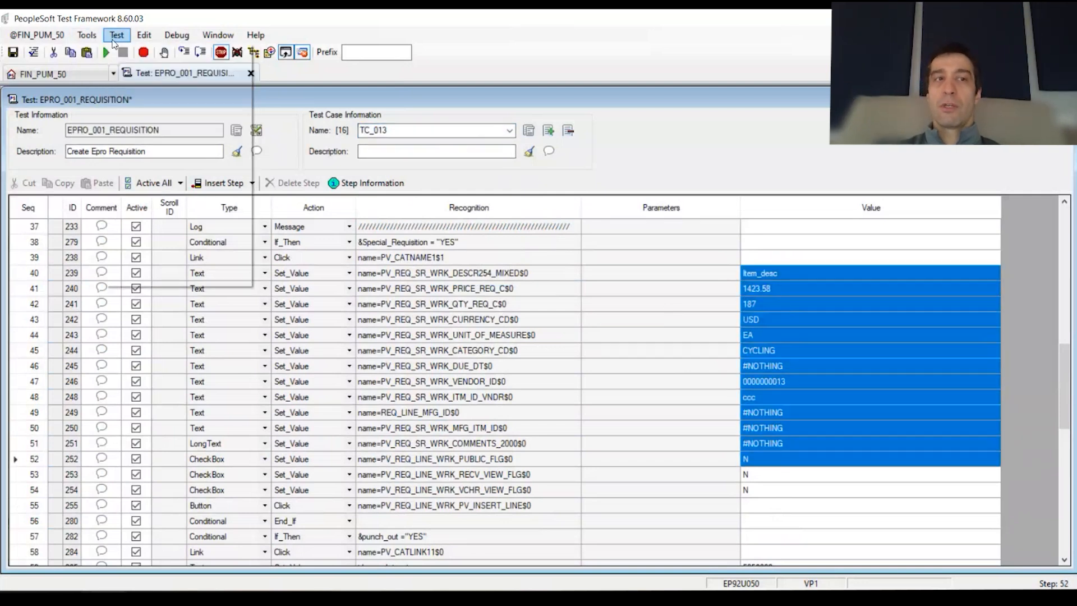
left_click(116, 34)
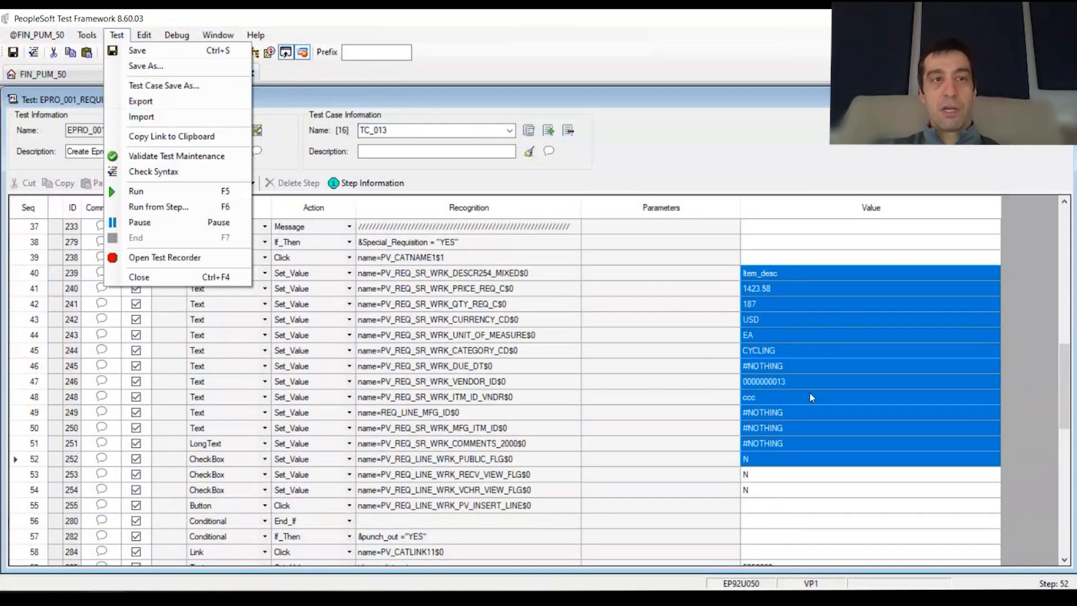
left_click(677, 308)
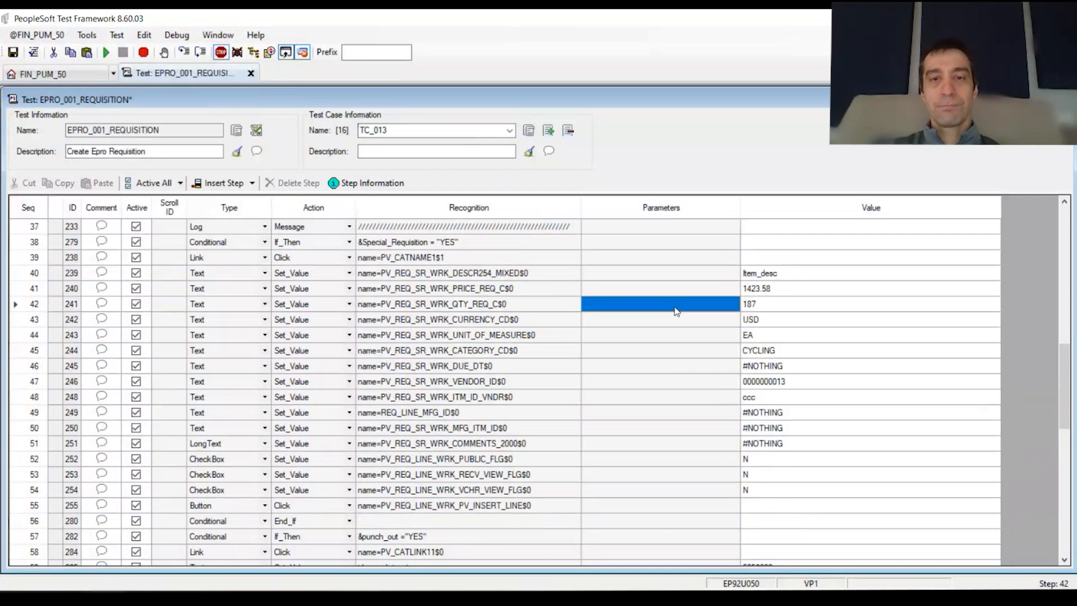